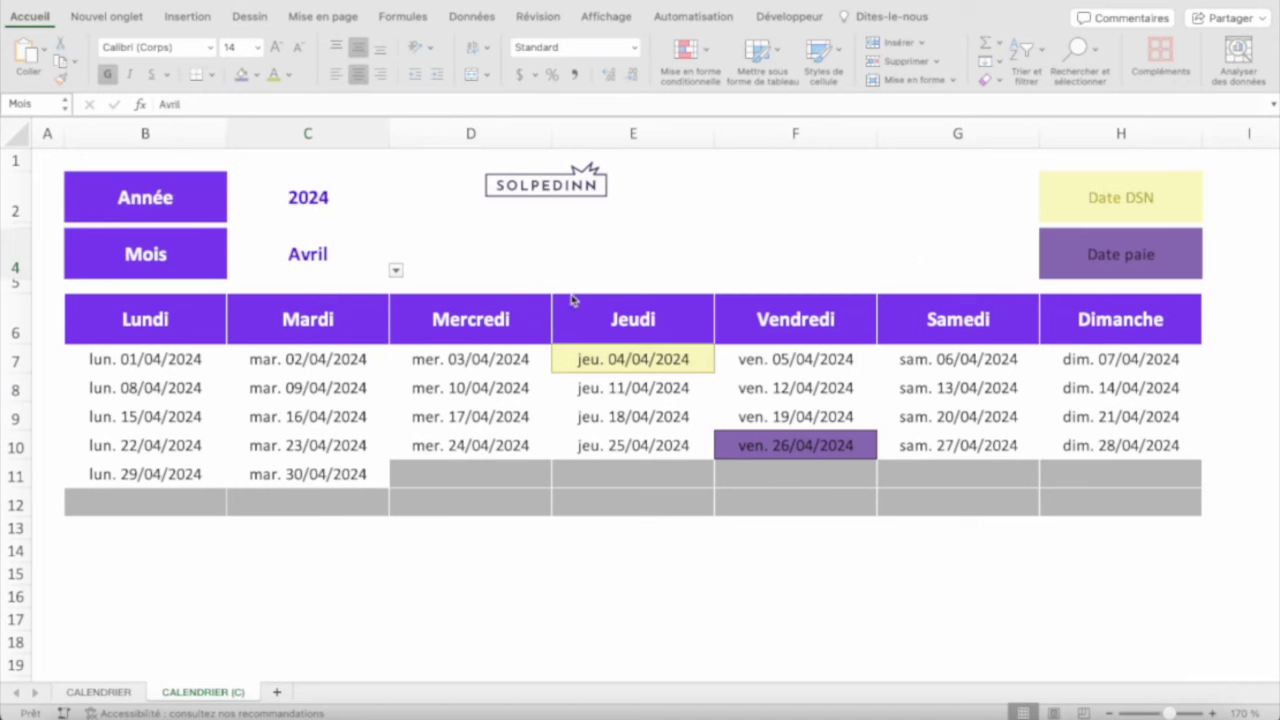
Enter 2025 as the year in C2 and choose Janvier from the C4 month list
left_click(302, 192)
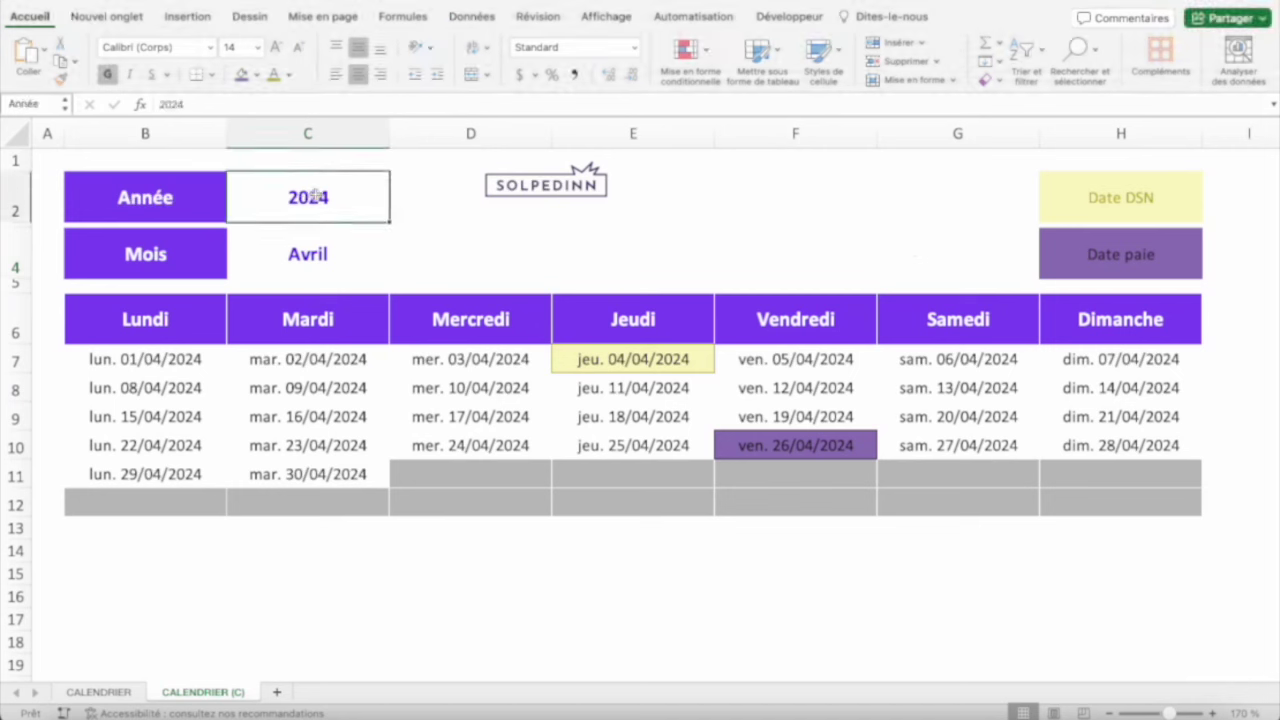
type("2025")
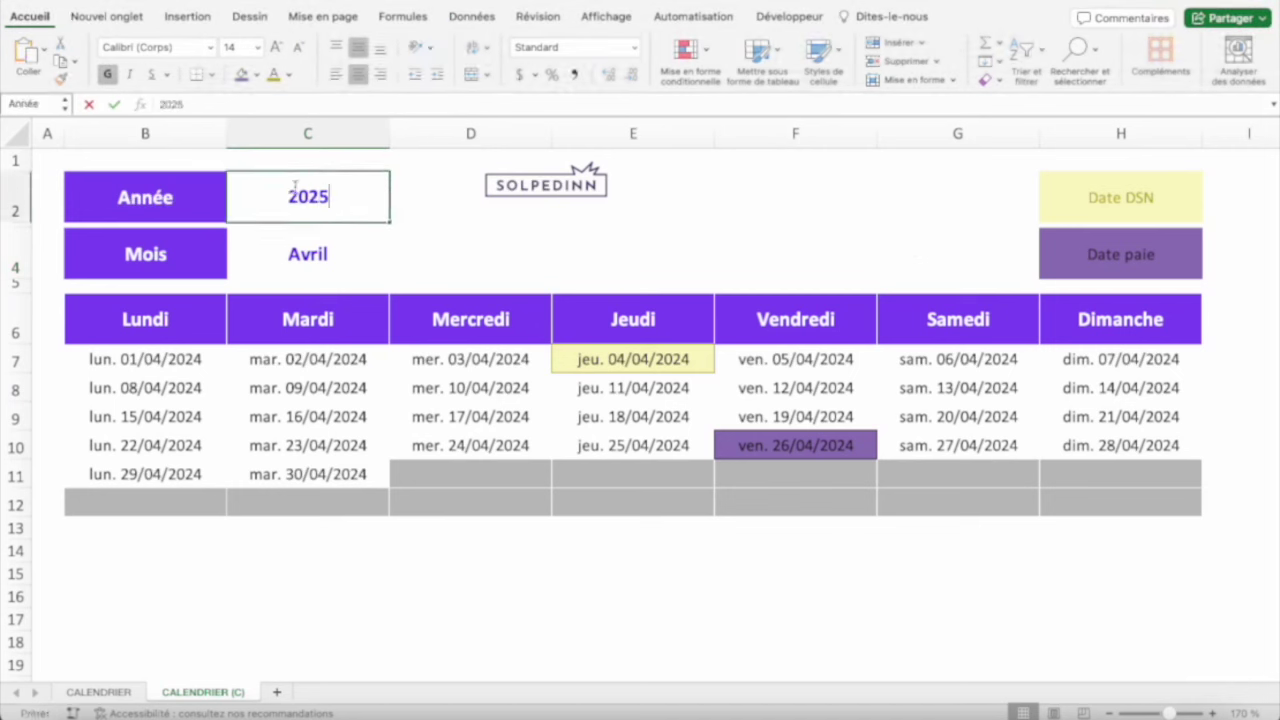
key("Return")
left_click(328, 244)
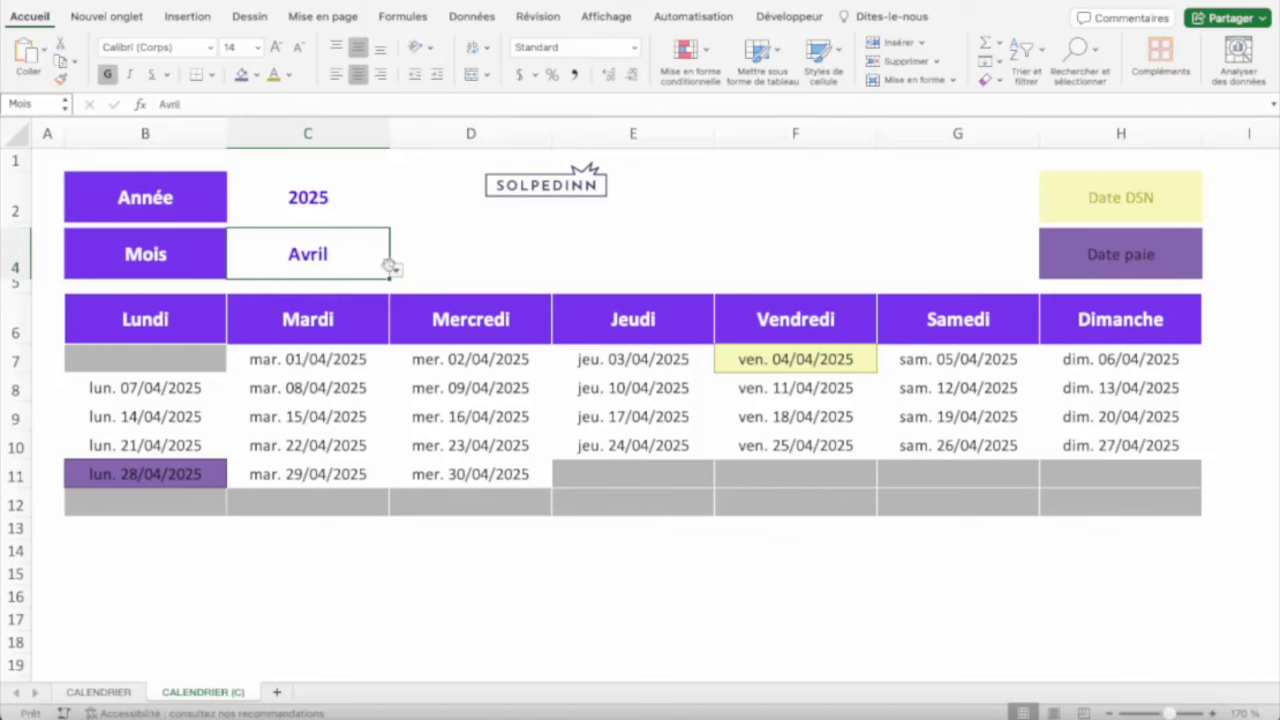
left_click(396, 270)
left_click(262, 289)
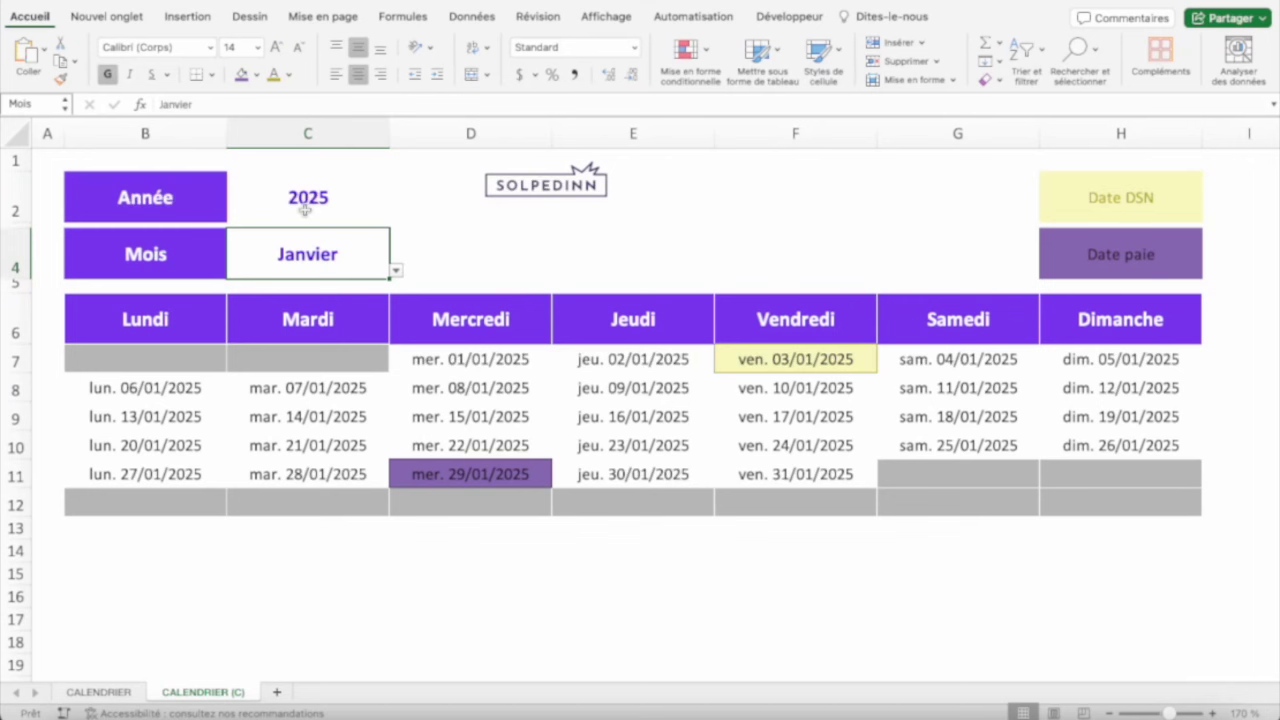
Open the CALENDRIER sheet and inspect the Année, Mois and Lundi–Dimanche header cells
left_click(95, 692)
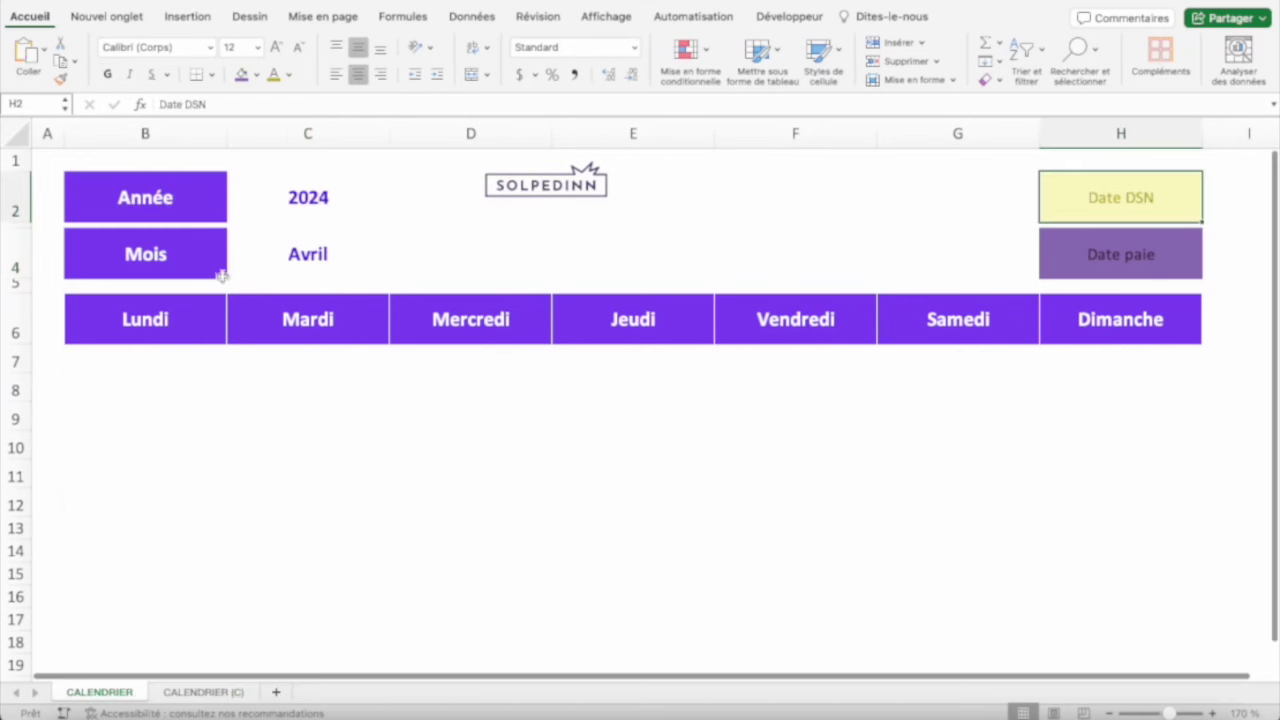
left_click(108, 200)
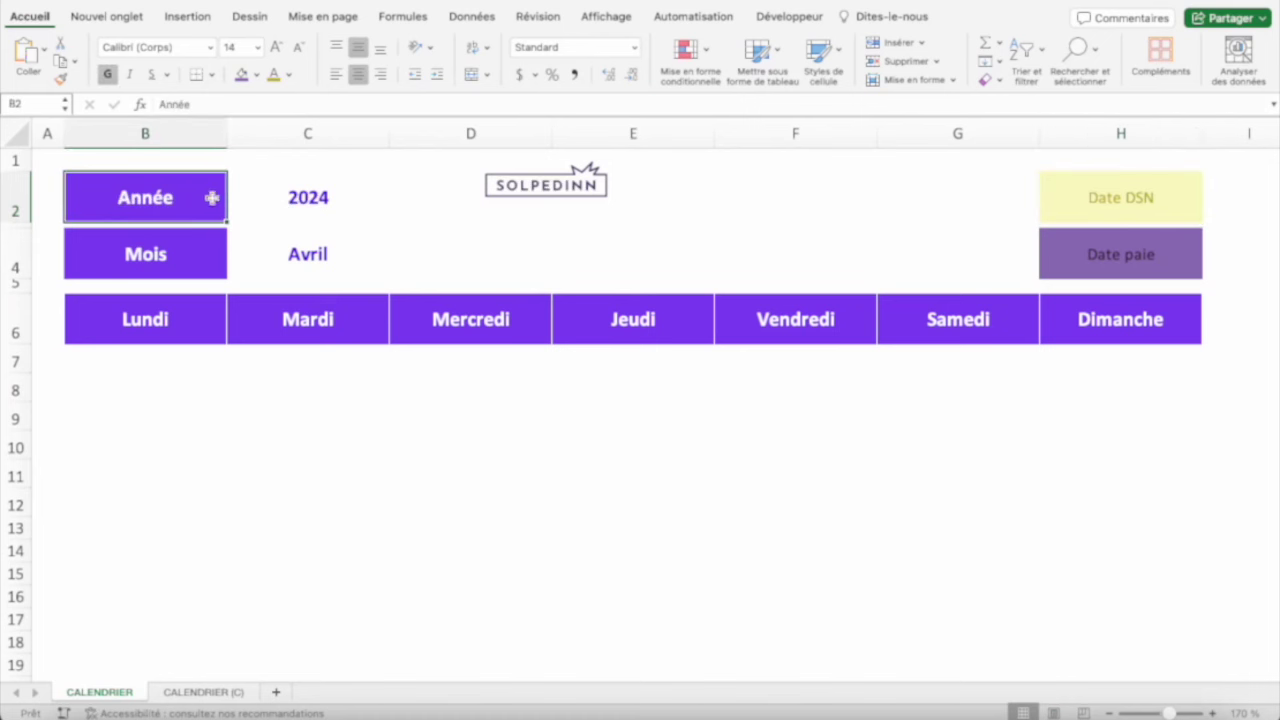
left_click(288, 200)
left_click(205, 242)
left_click(287, 268)
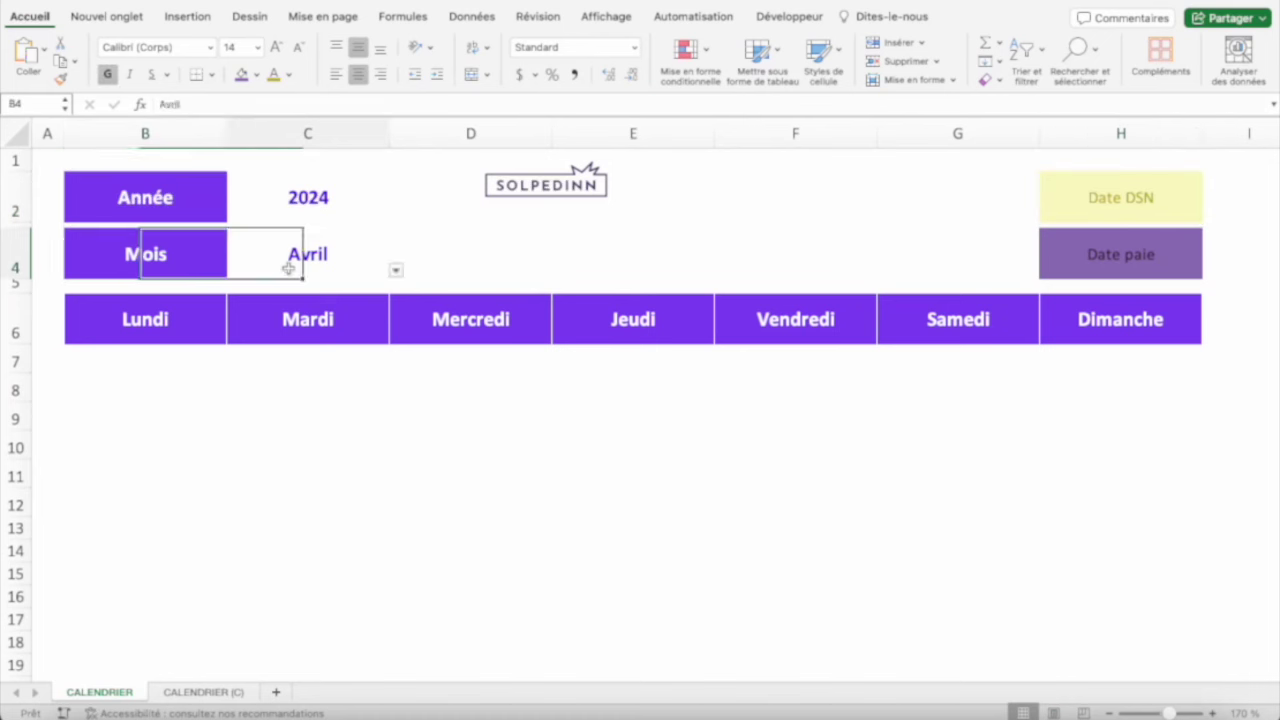
left_click_drag(126, 325, 1094, 323)
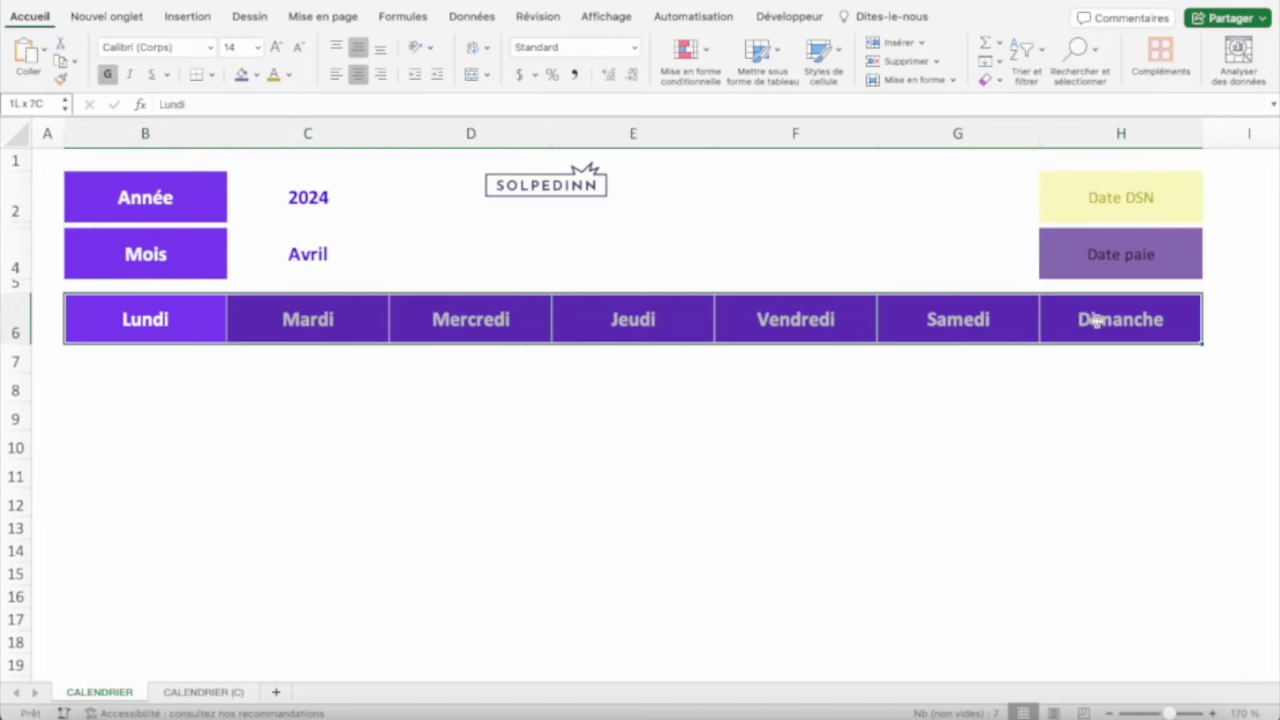
key("Down")
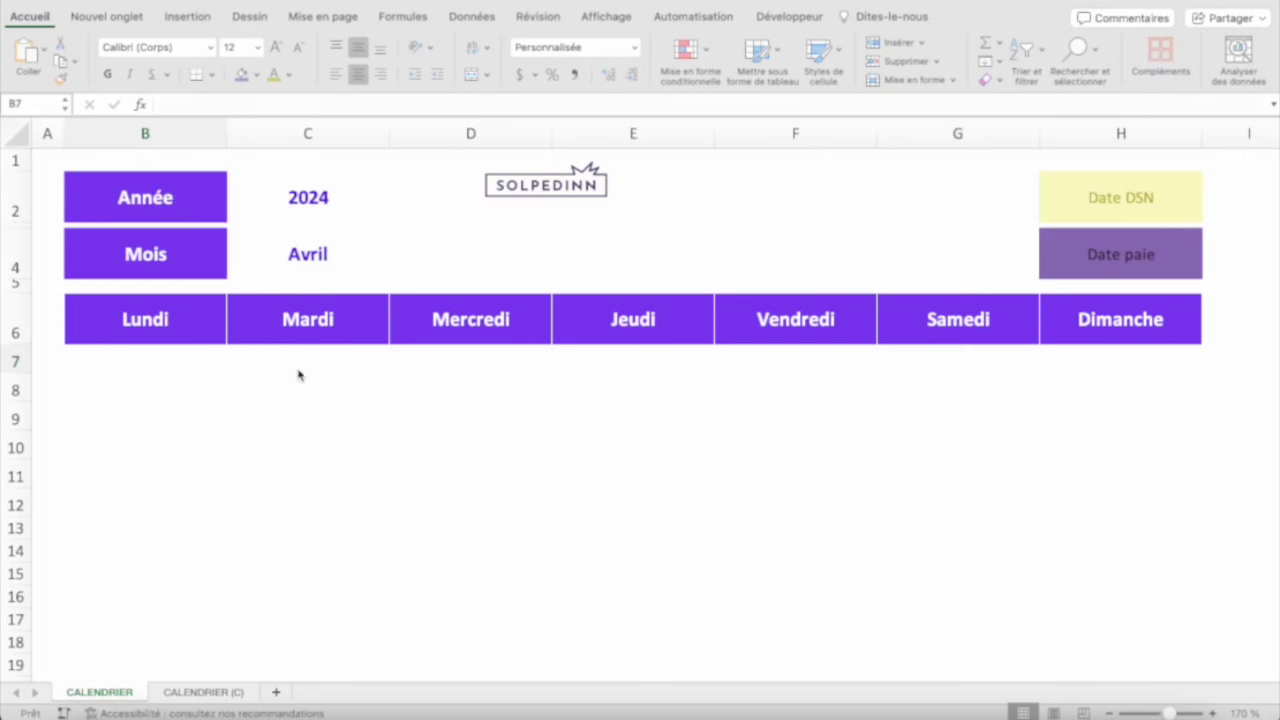
Check cells C4, C2, B7, the Date DSN and Date paie legends, and the year cell's name
left_click(200, 358)
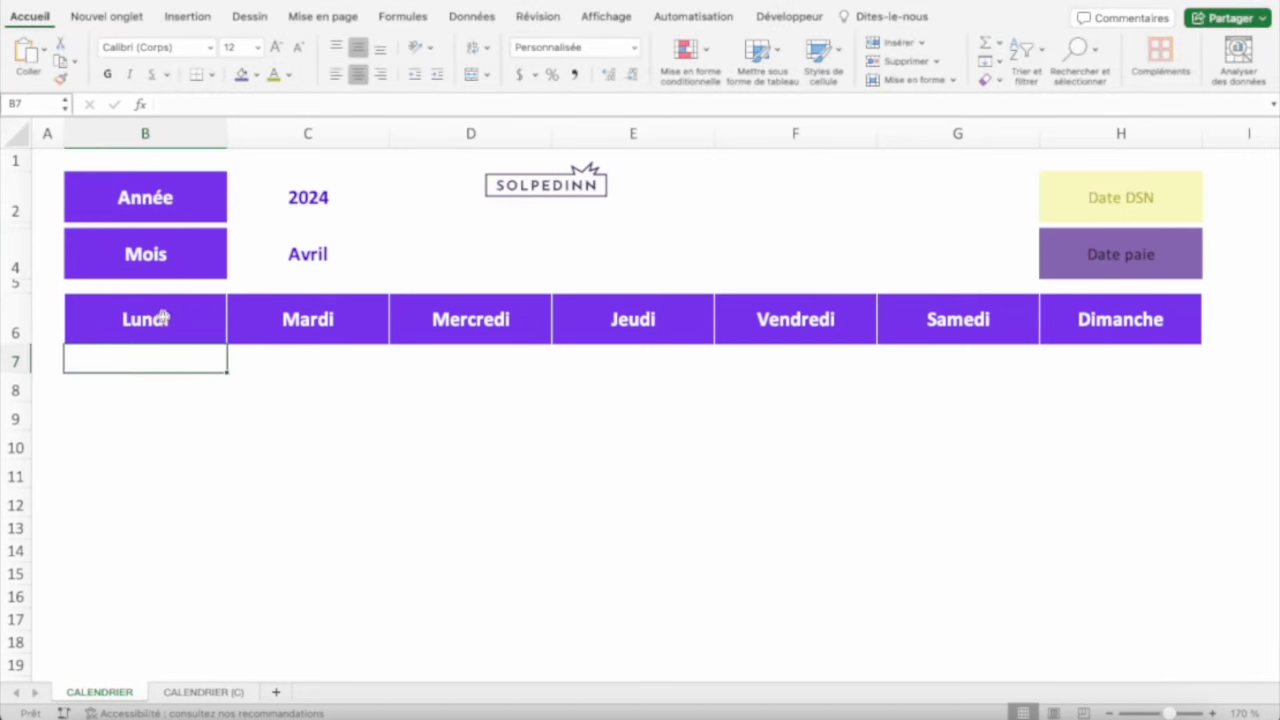
left_click(312, 258)
left_click(300, 197)
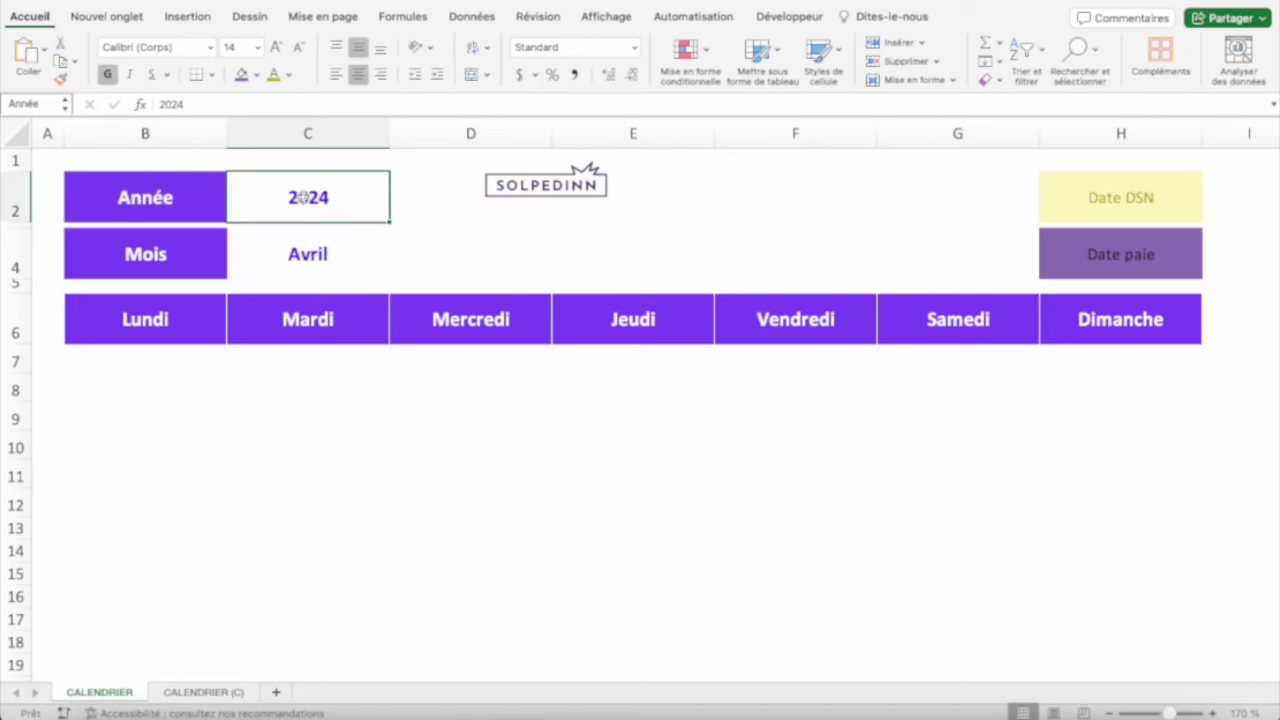
left_click(155, 362)
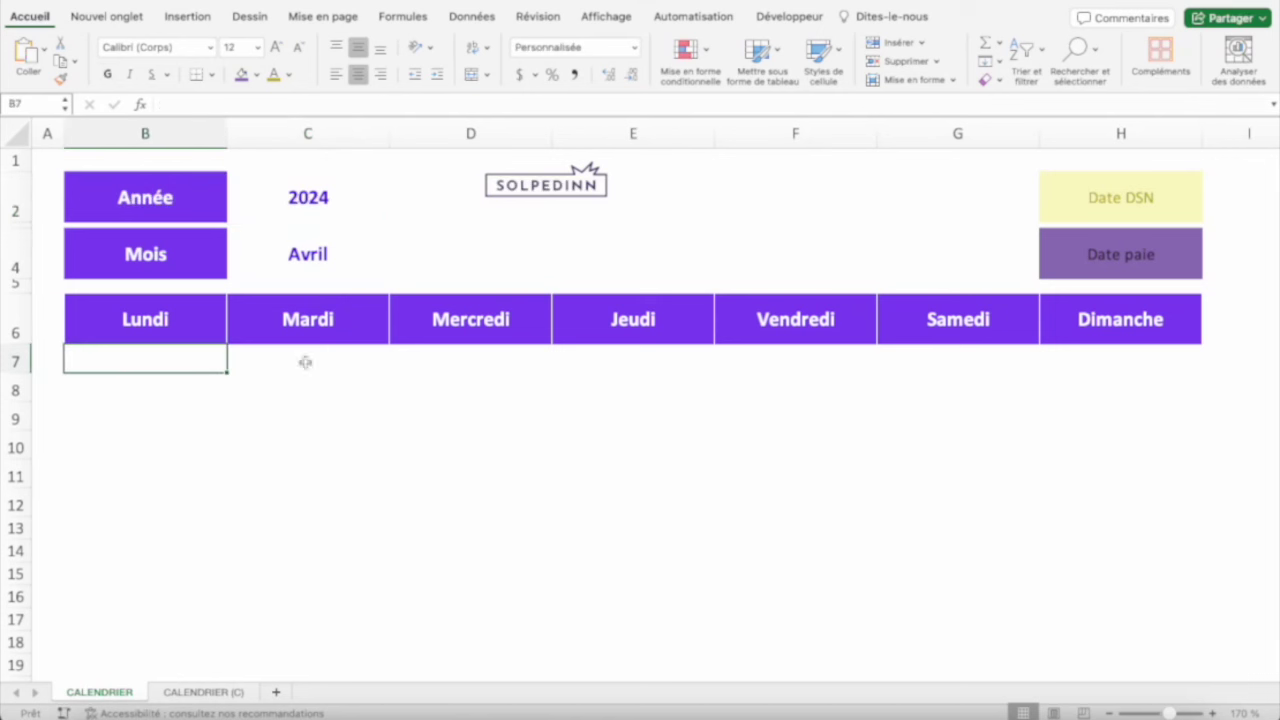
left_click(1097, 195)
left_click(1105, 245)
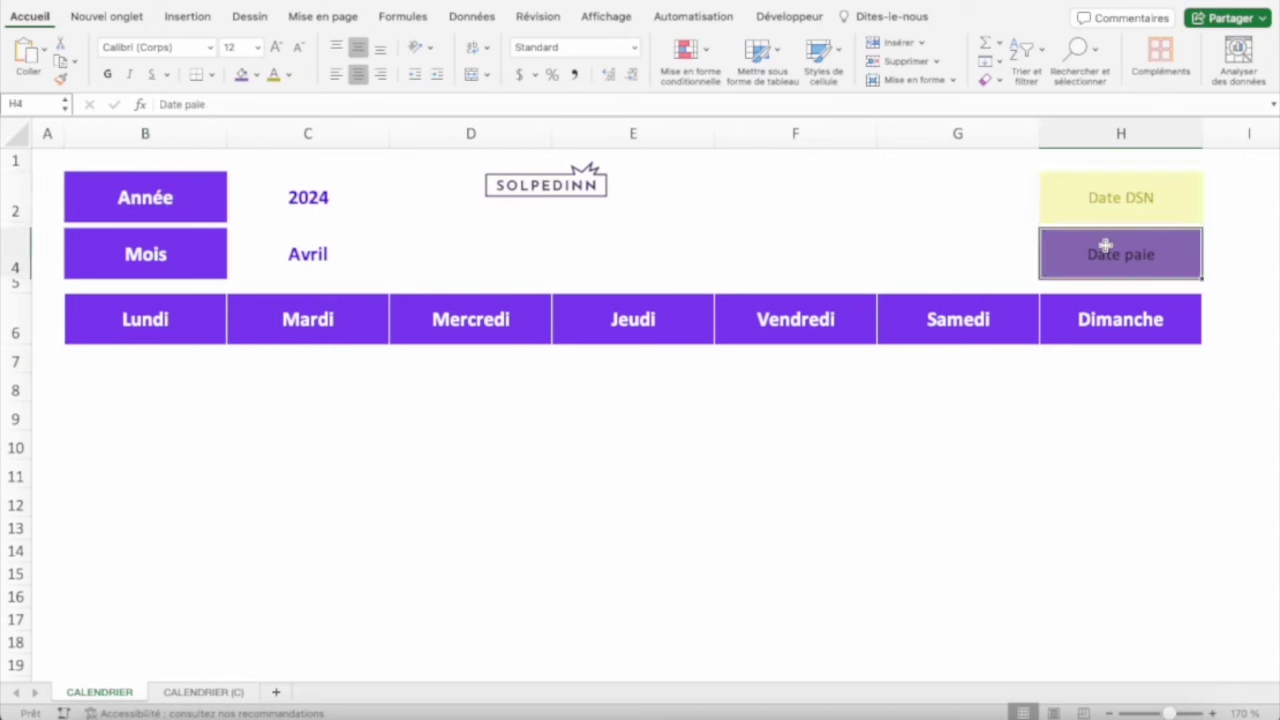
left_click(157, 357)
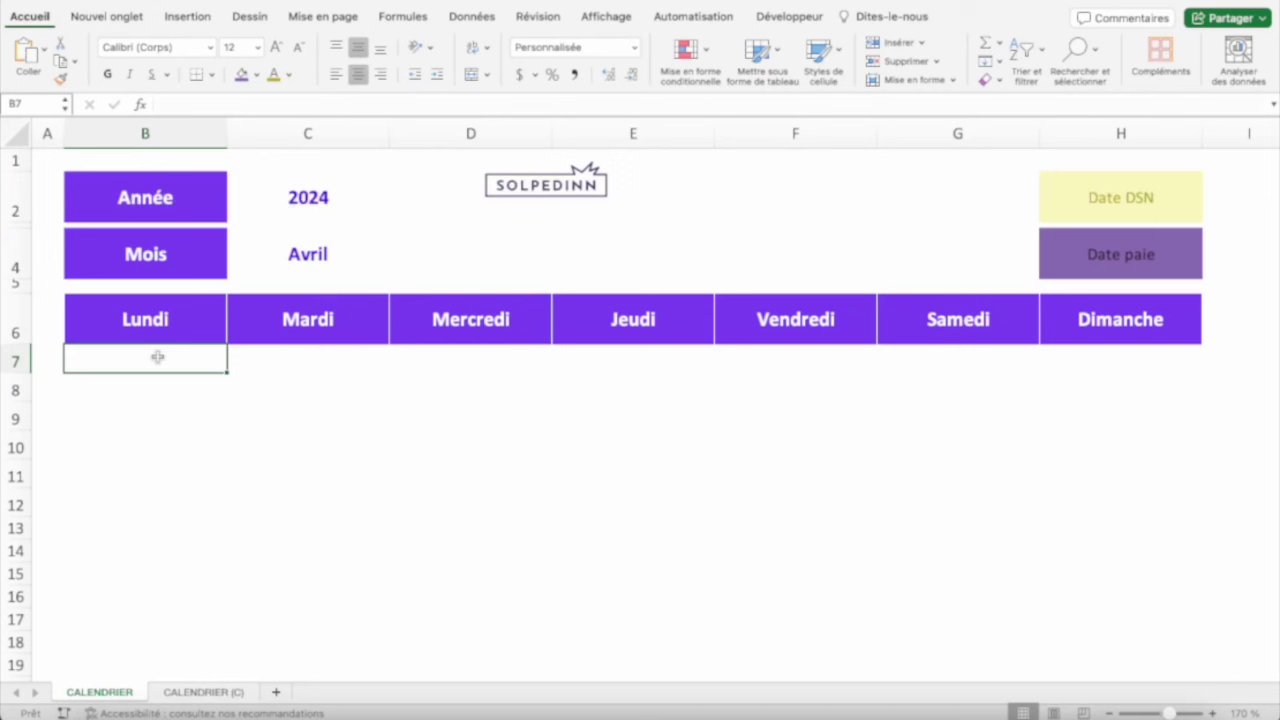
left_click(266, 198)
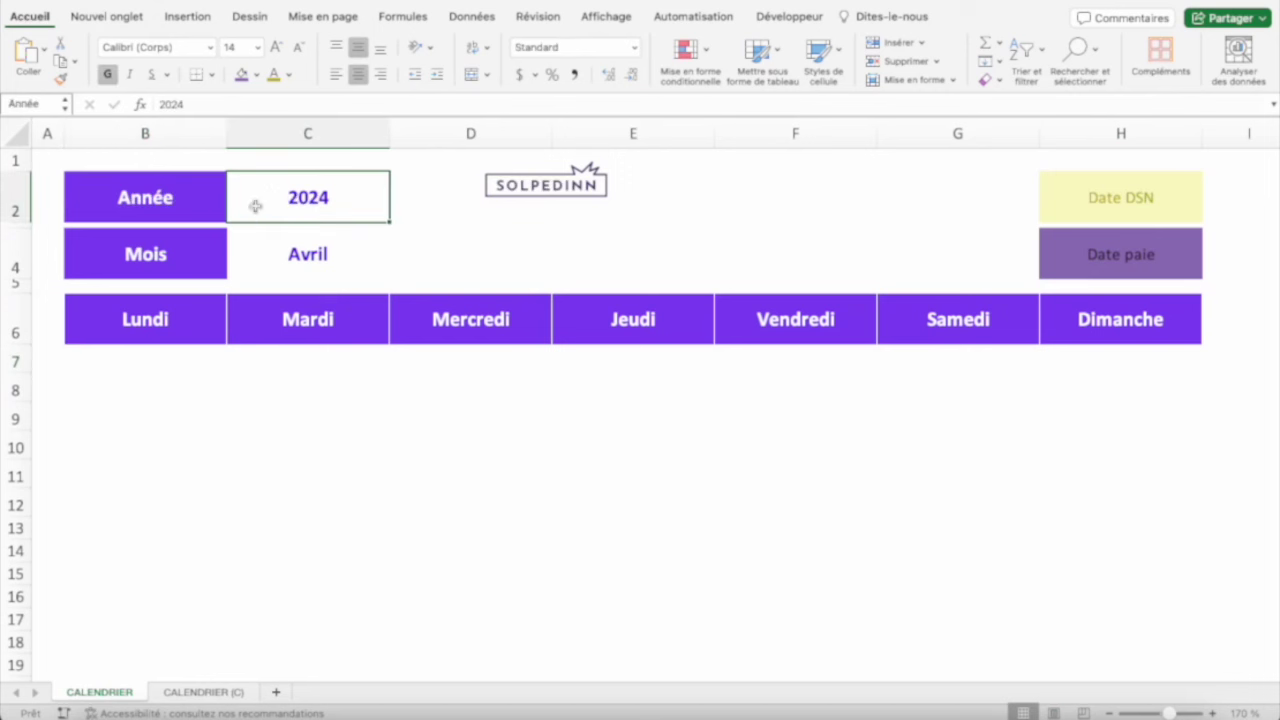
left_click(28, 104)
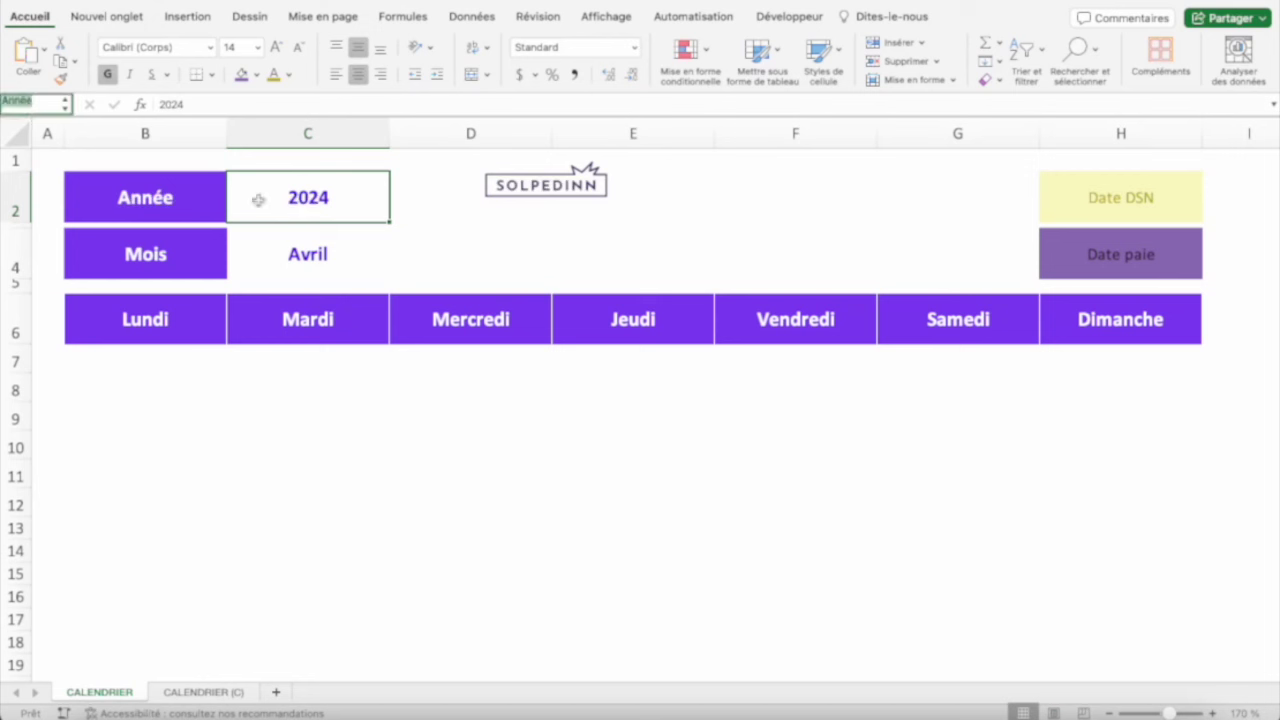
left_click(384, 450)
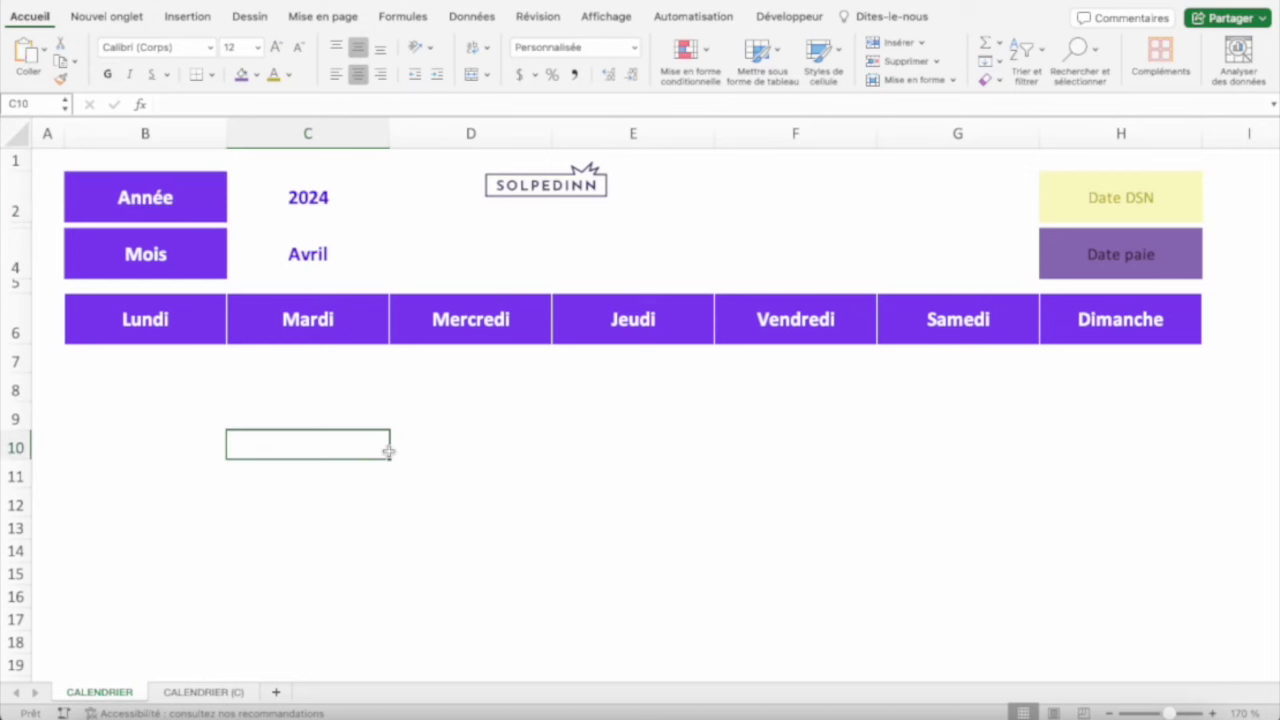
type("=ann")
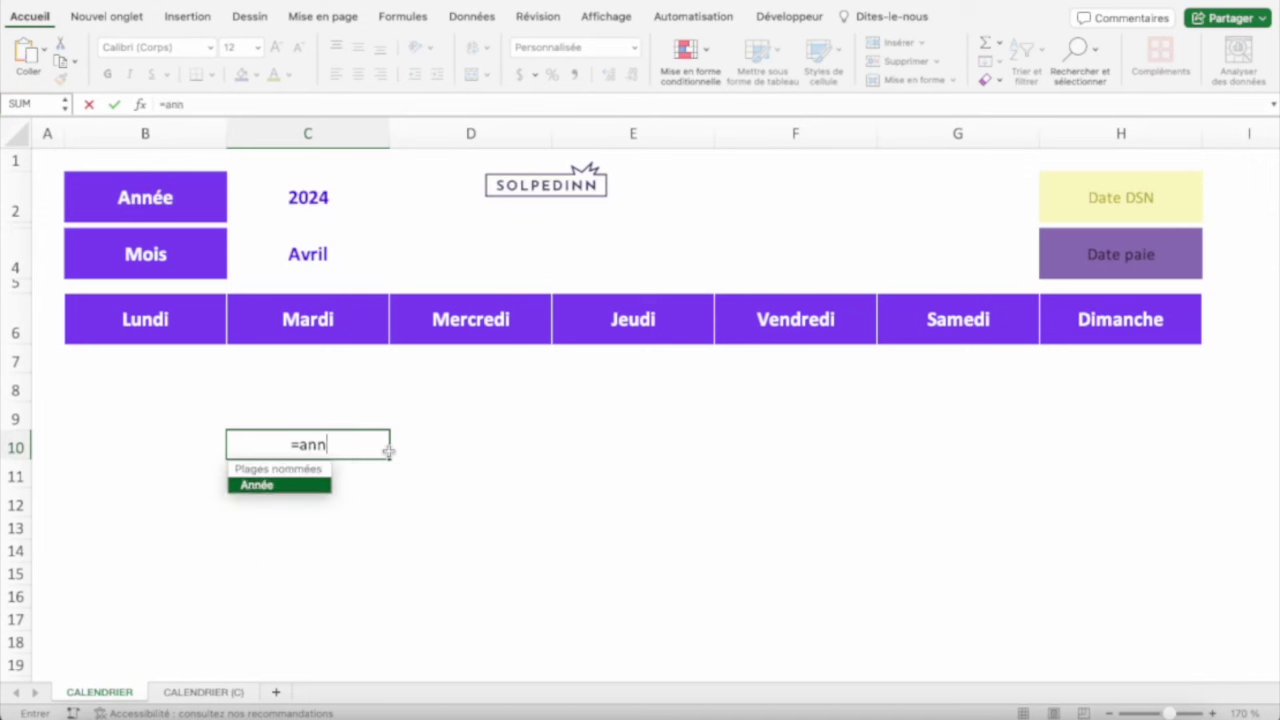
key("Tab")
key("Return")
left_click(388, 449)
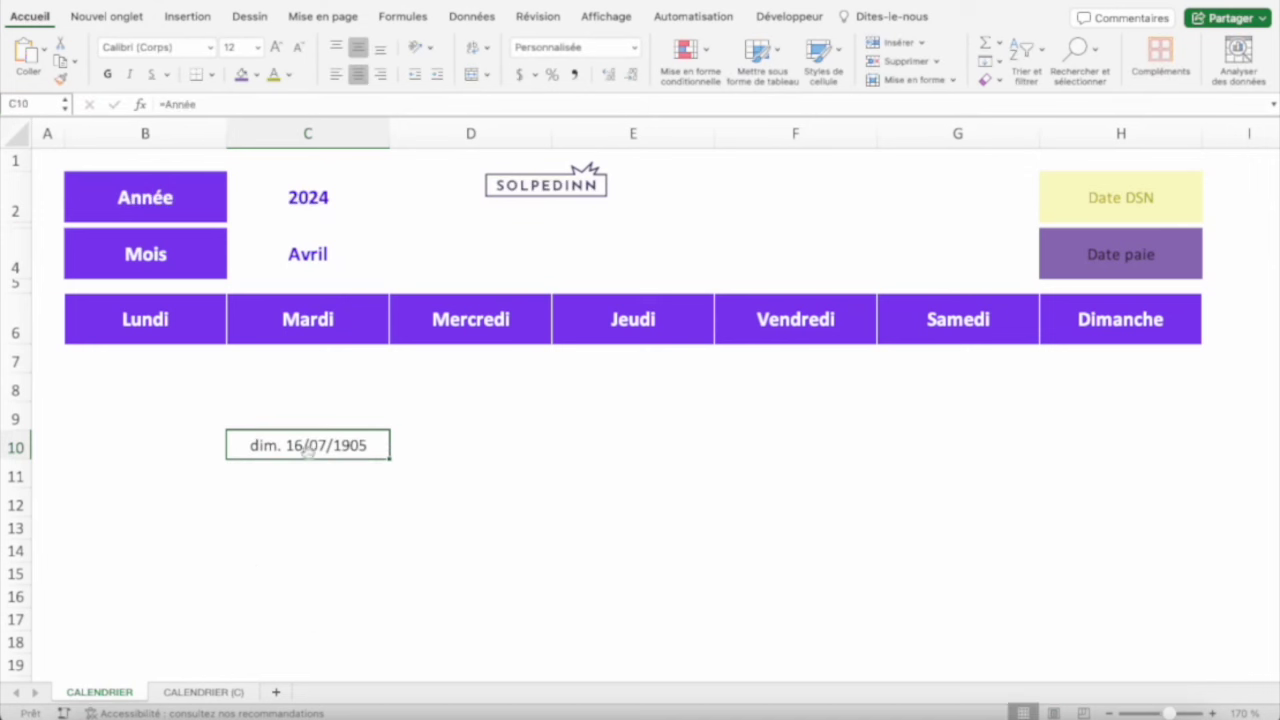
key("Delete")
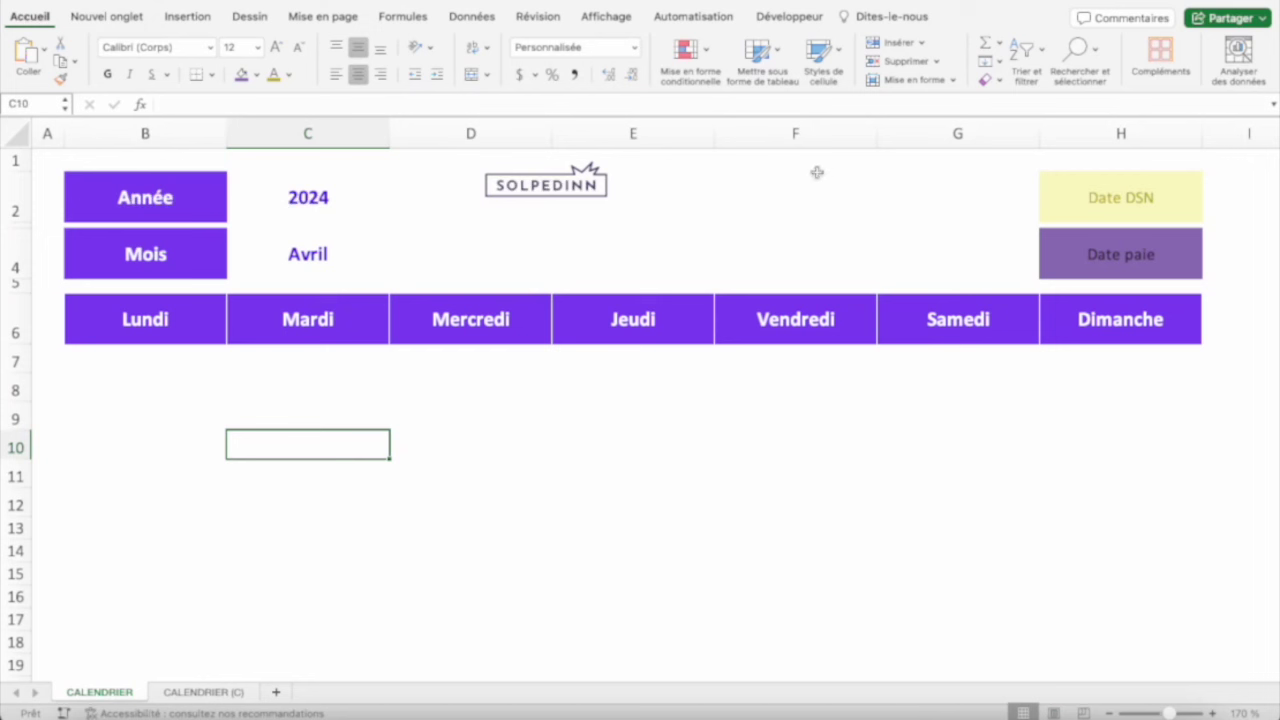
left_click(797, 188)
type("=anné")
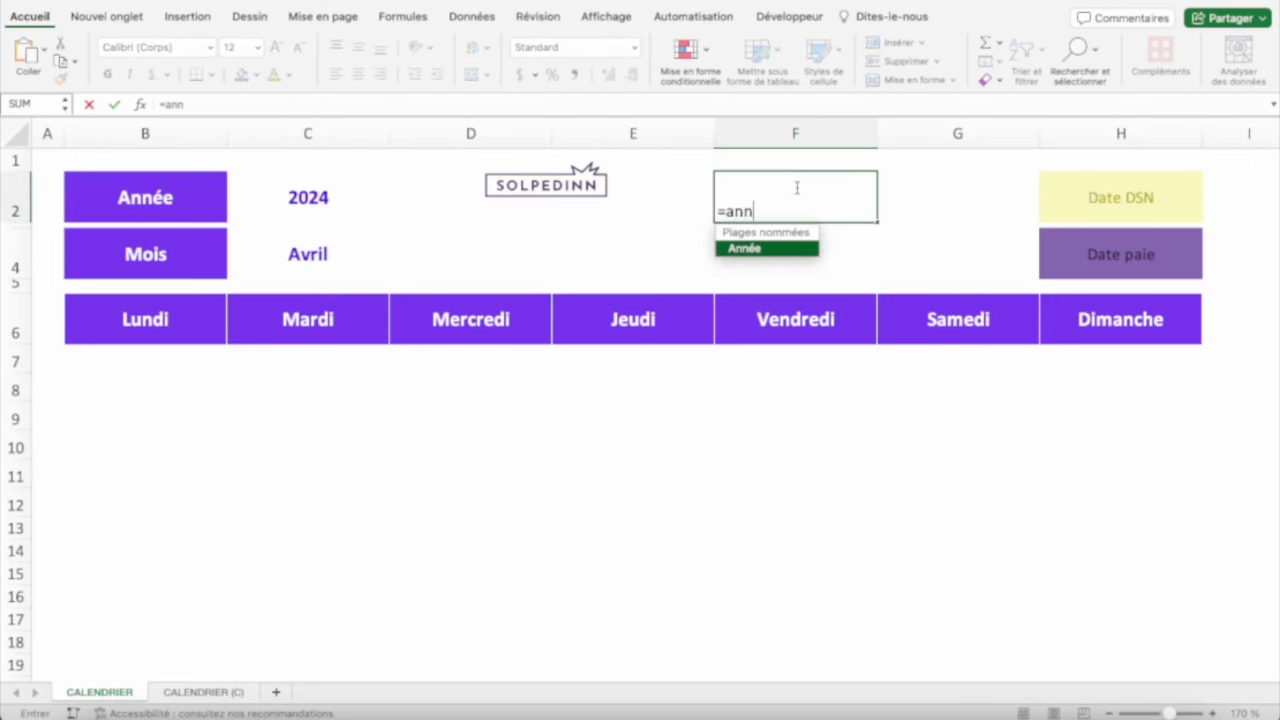
key("Tab")
key("Return")
left_click(835, 219)
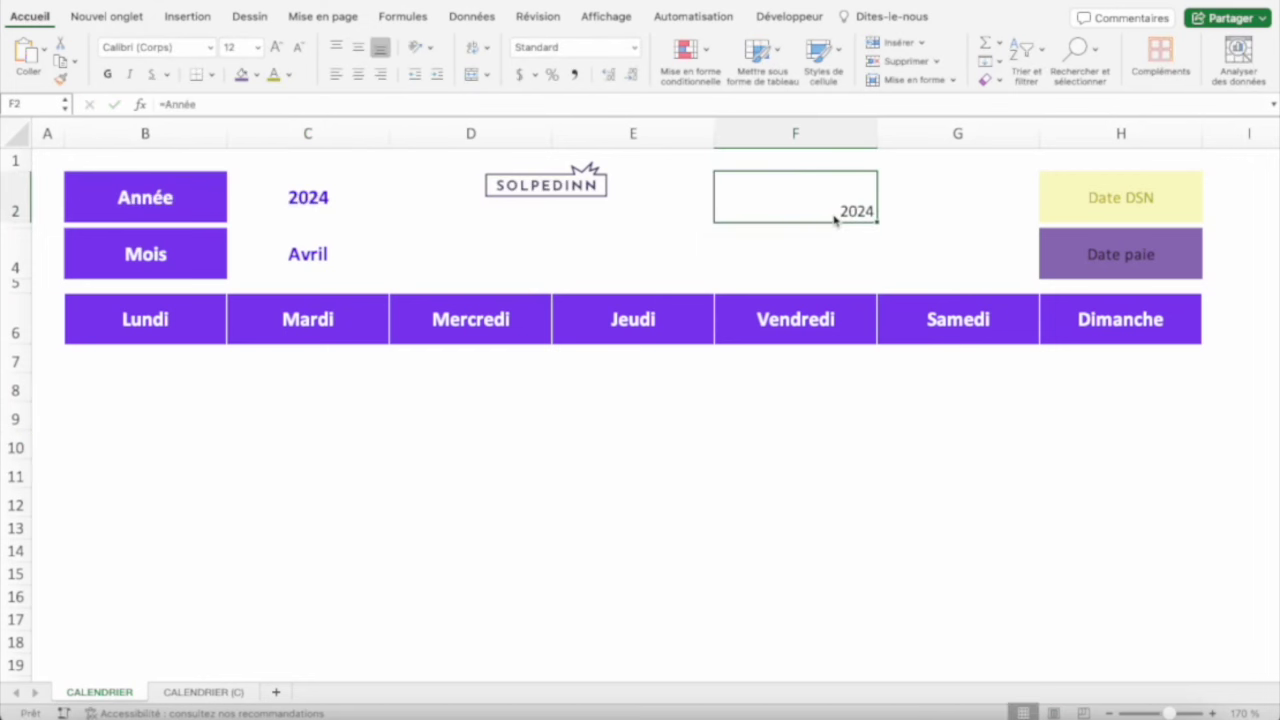
key("Delete")
left_click(275, 248)
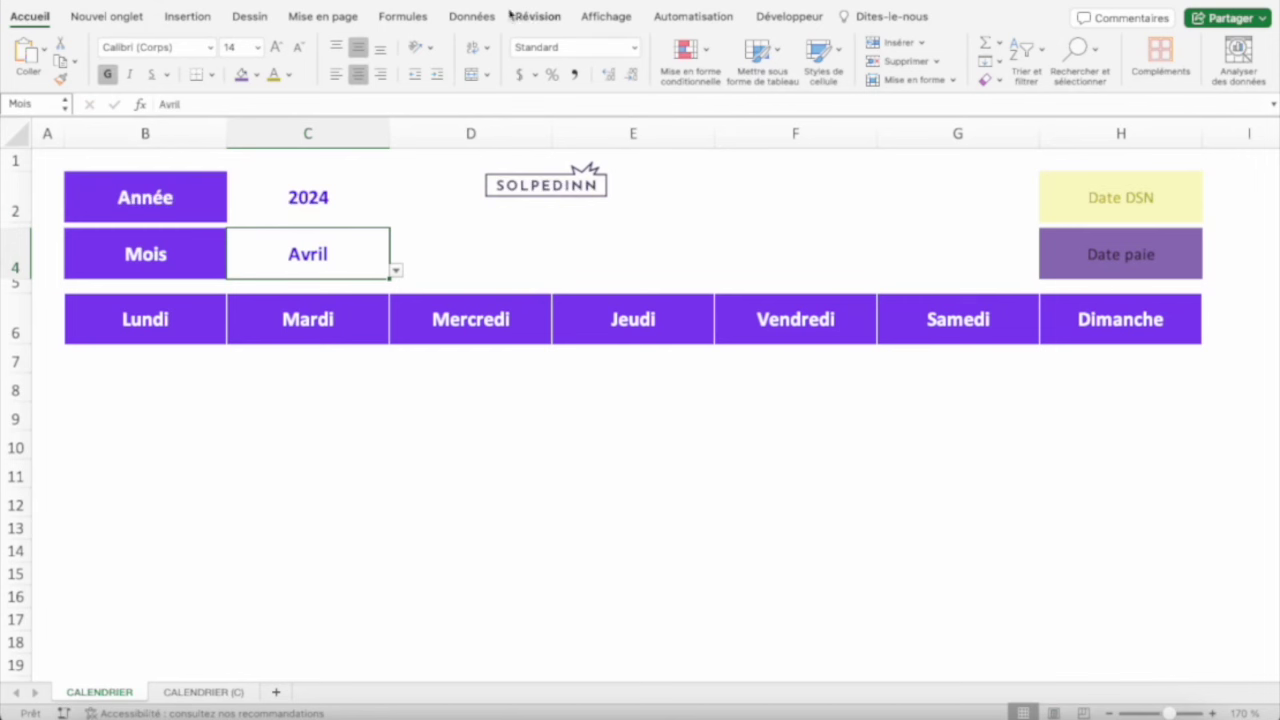
Review the month list source in C4's data validation without changing it
left_click(472, 16)
left_click(875, 50)
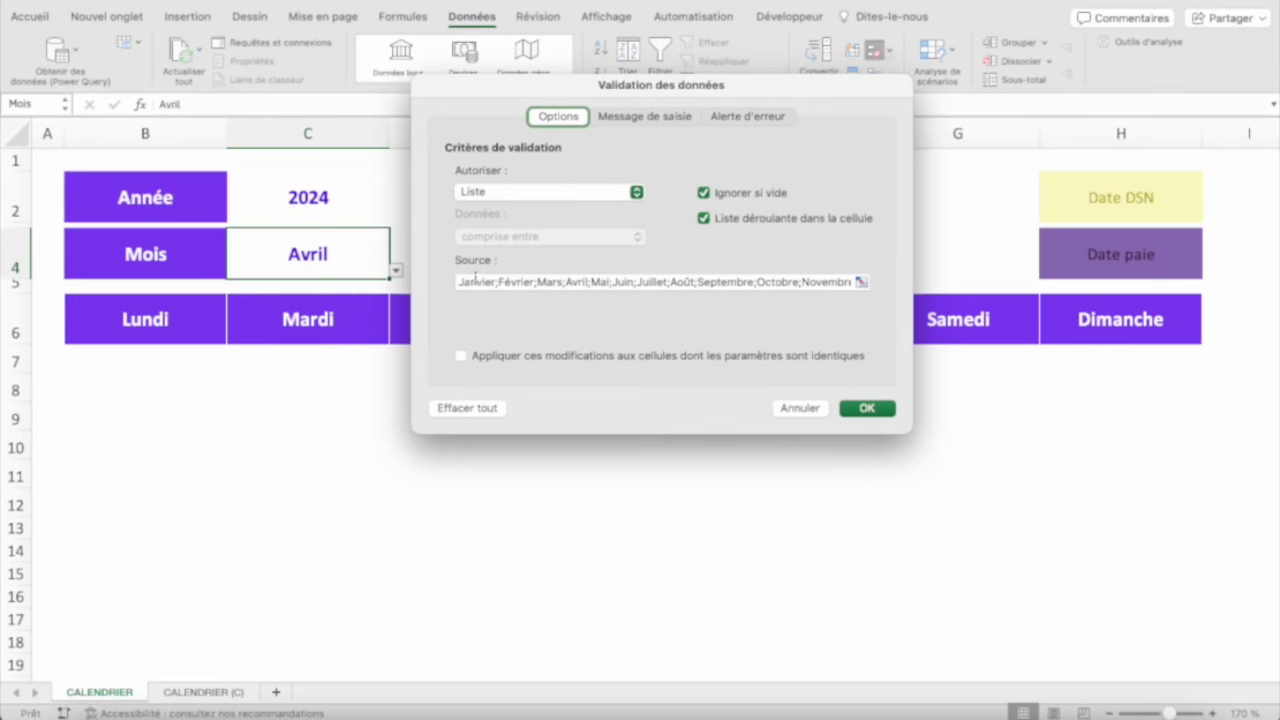
left_click_drag(458, 281, 866, 282)
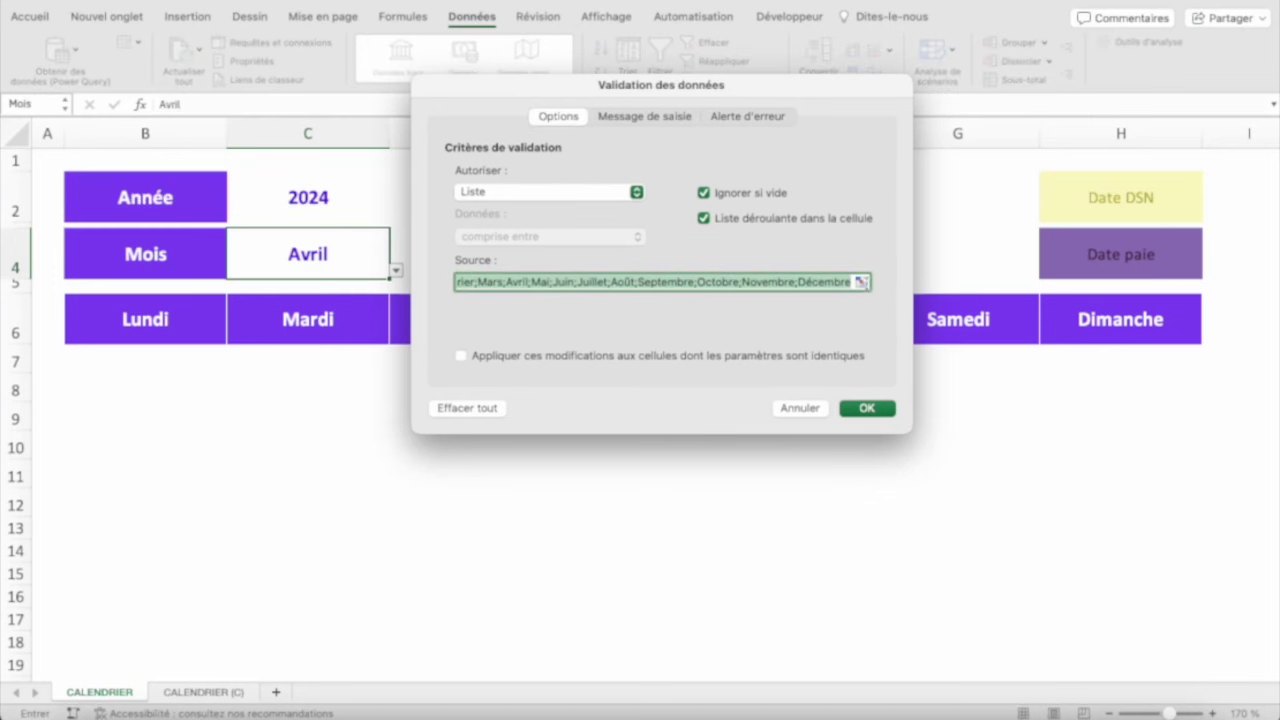
left_click(795, 408)
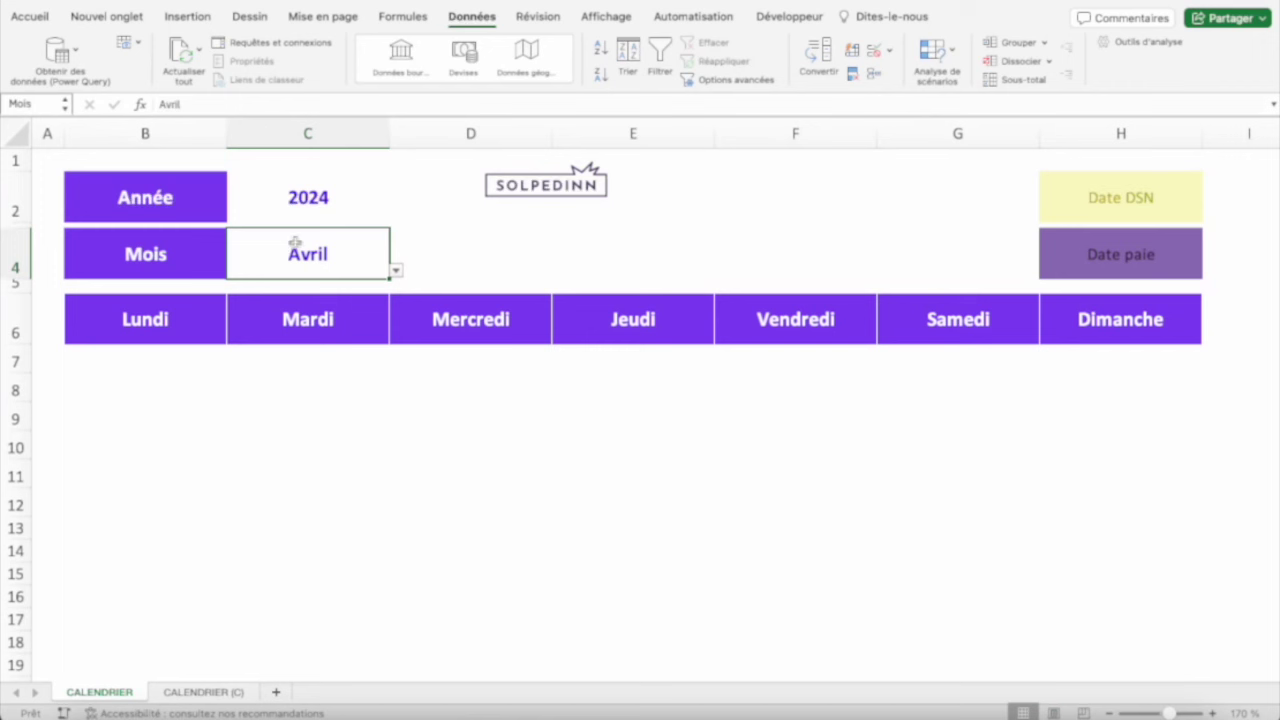
Choose Janvier from the C4 month dropdown
left_click(396, 270)
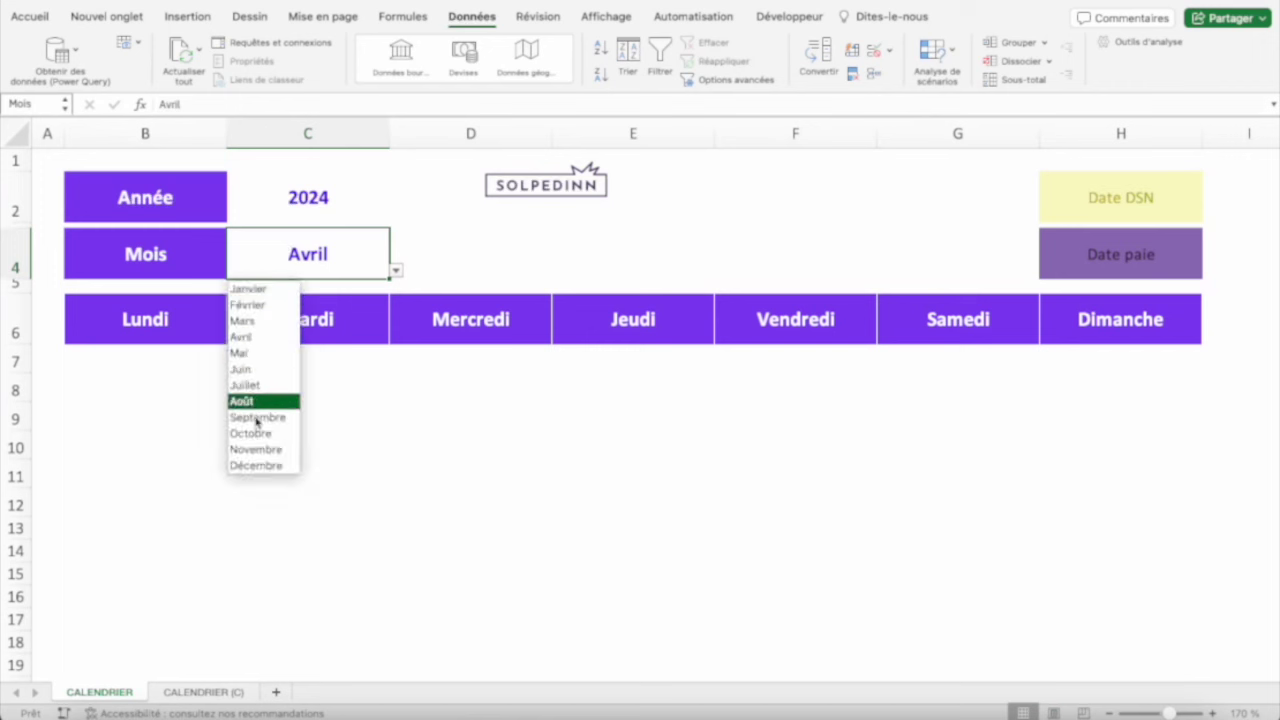
left_click(248, 288)
left_click(157, 357)
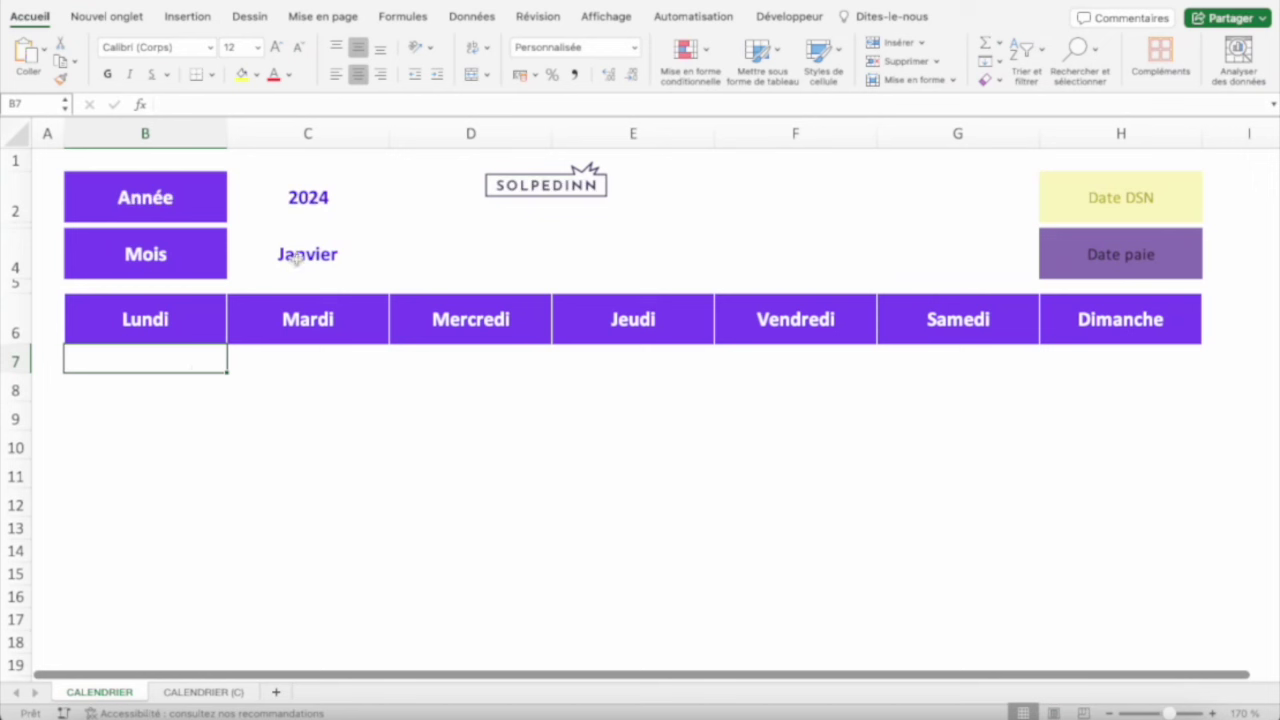
Enter =DATEVAL(Mois&Année) in B7 so it shows lun. 01/01/2024
type("=date")
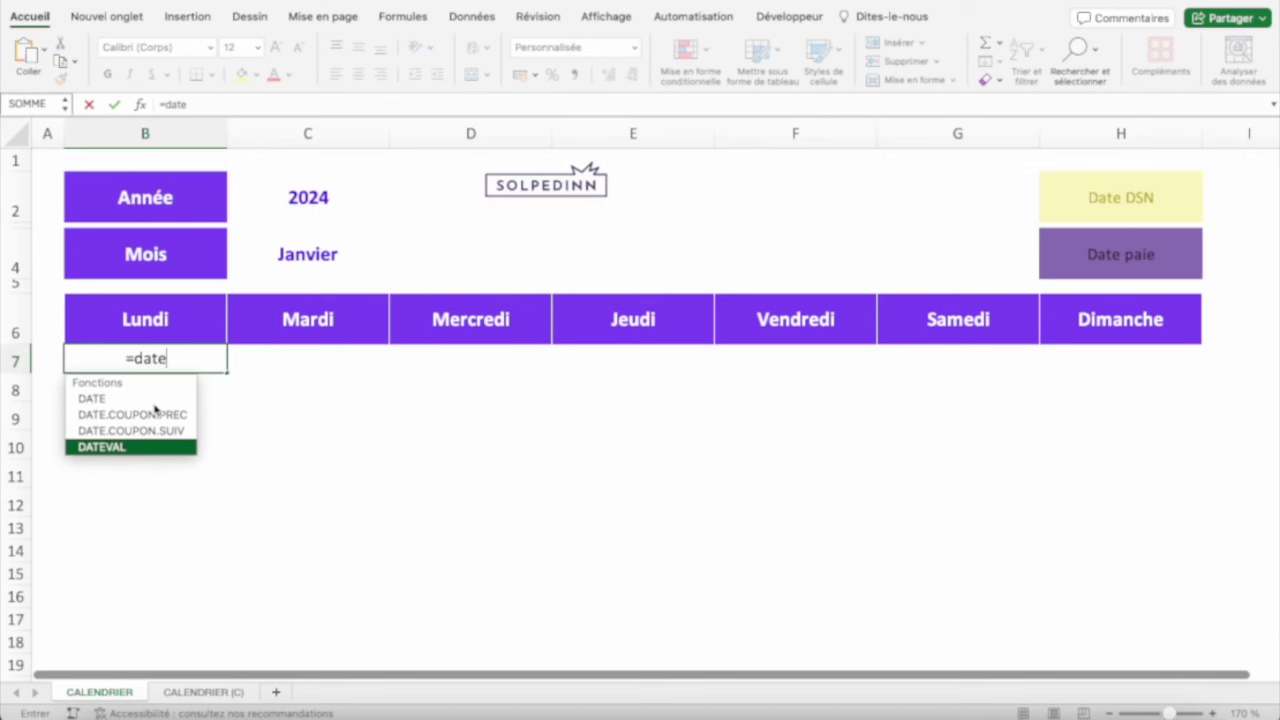
key("Tab")
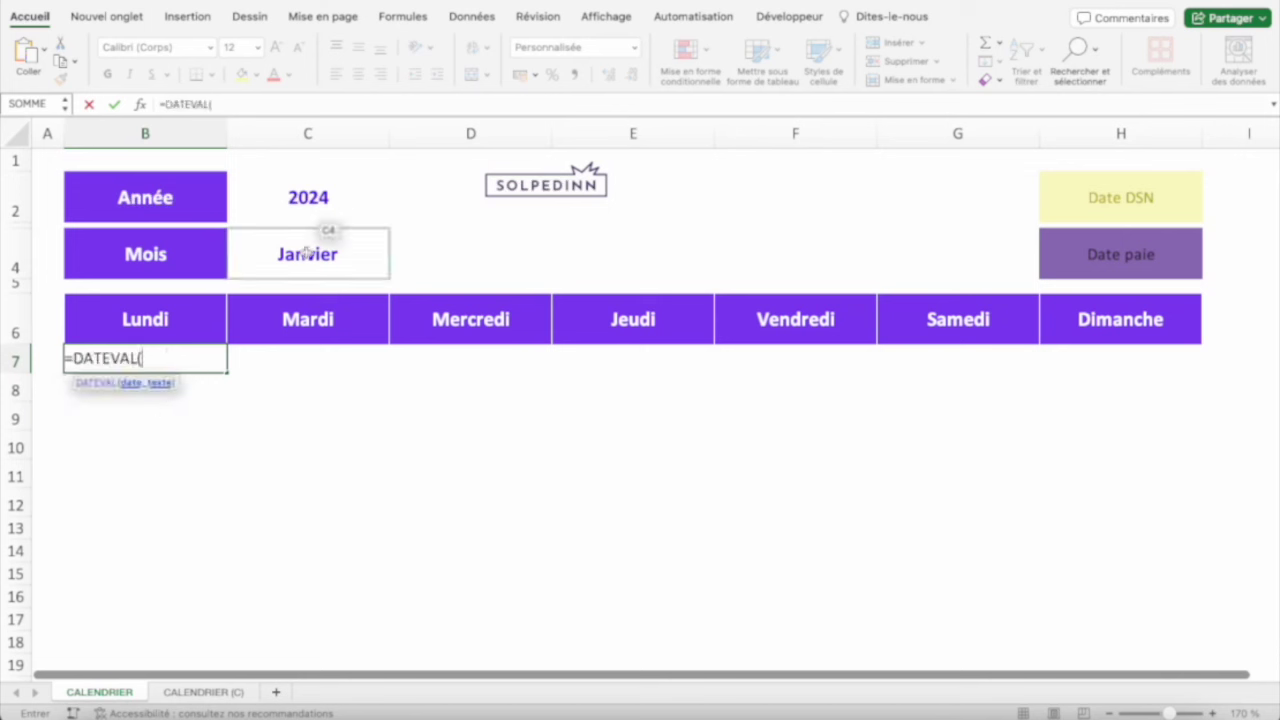
left_click(306, 253)
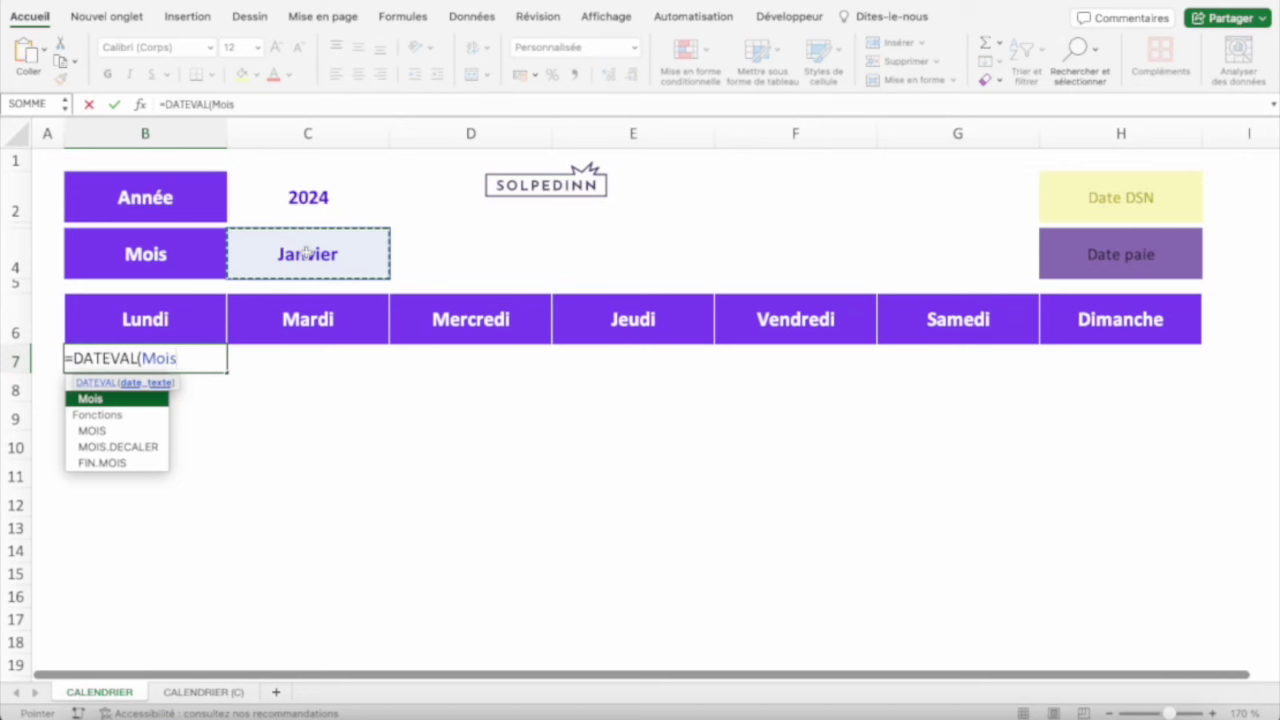
type("&")
left_click(312, 194)
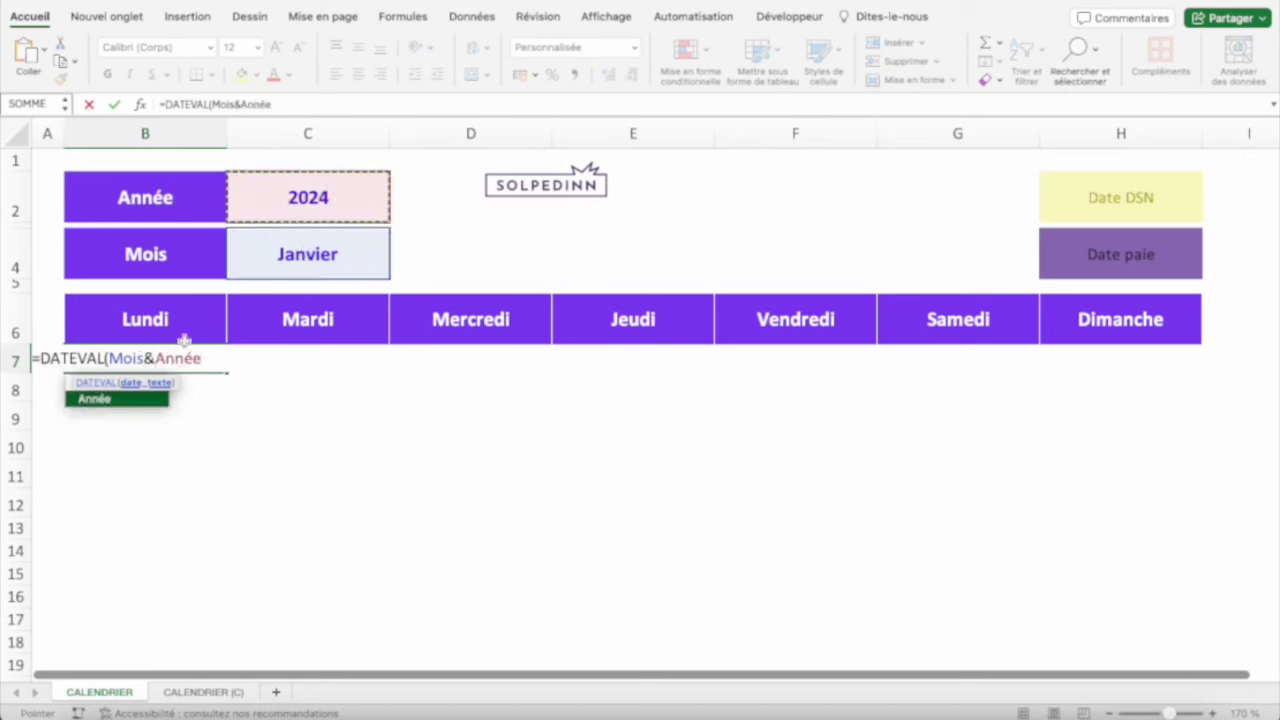
type(")")
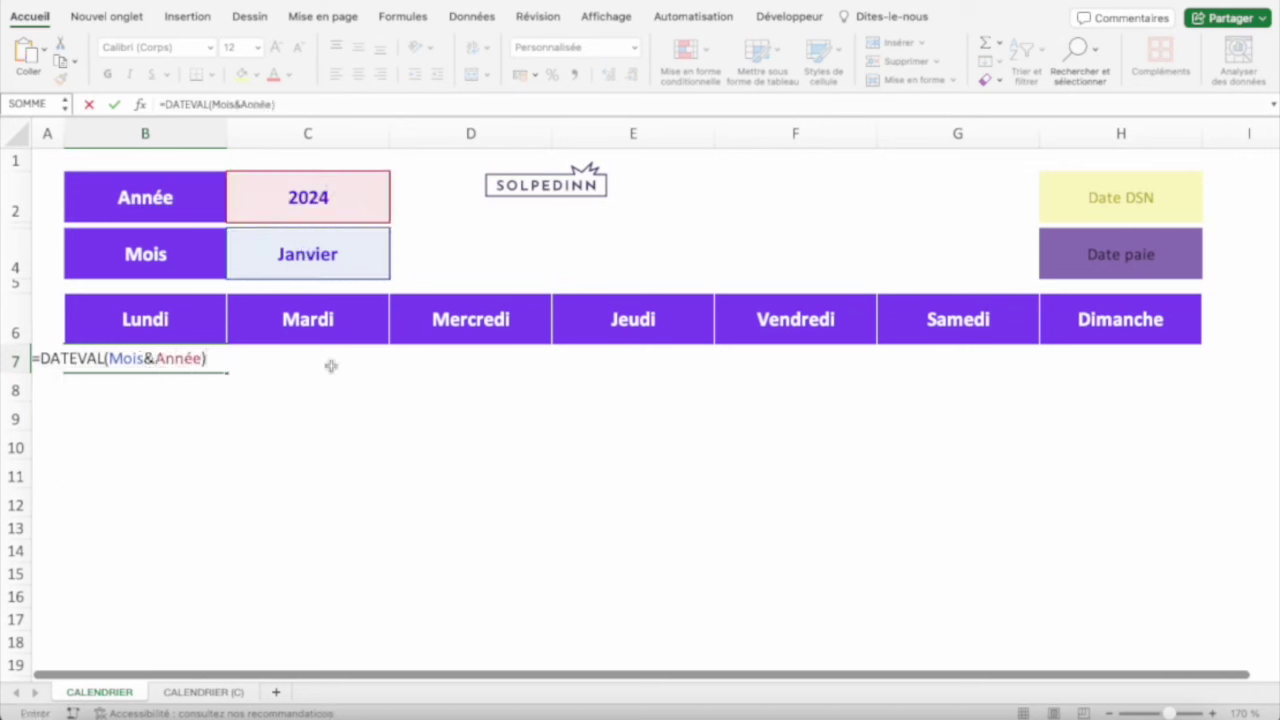
key("Return")
key("Up")
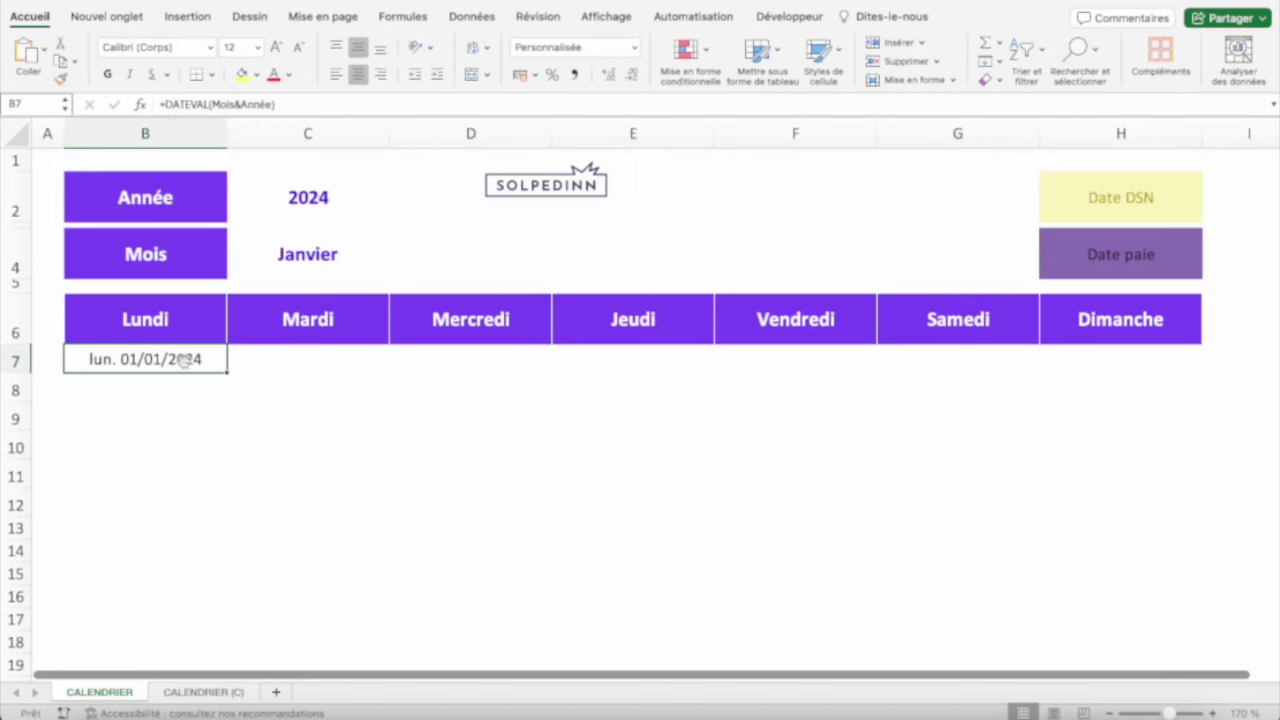
left_click(461, 365)
left_click(334, 361)
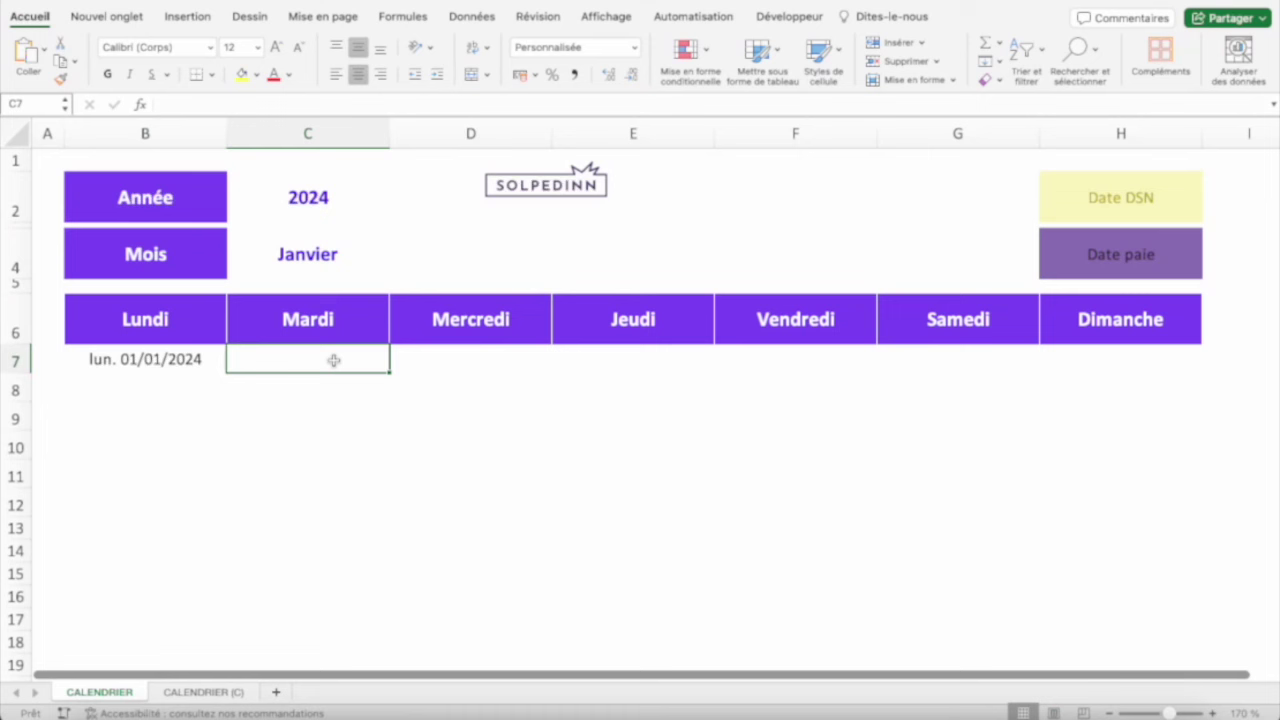
left_click(160, 360)
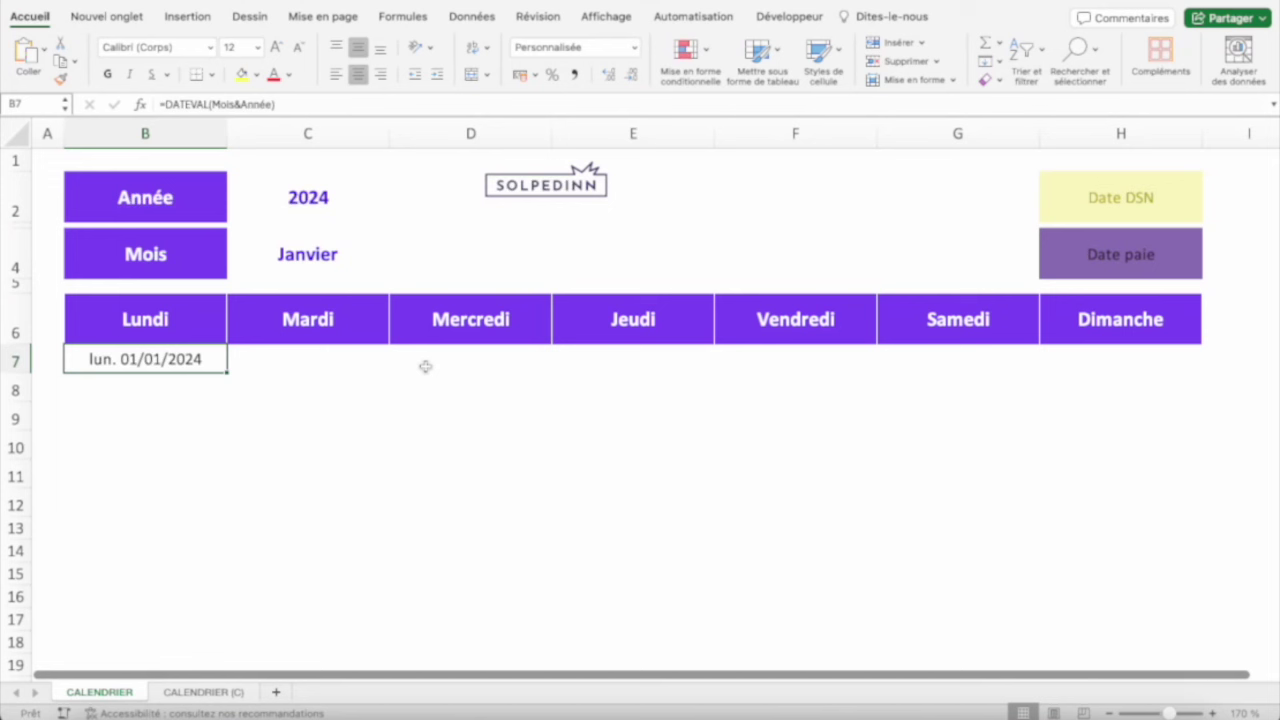
Wrap B7's date in SERIE.JOUR.OUVRE.INTL(DATEVAL(Mois&Année)+1;-1;"0111111") to get the week's Monday
left_click(165, 105)
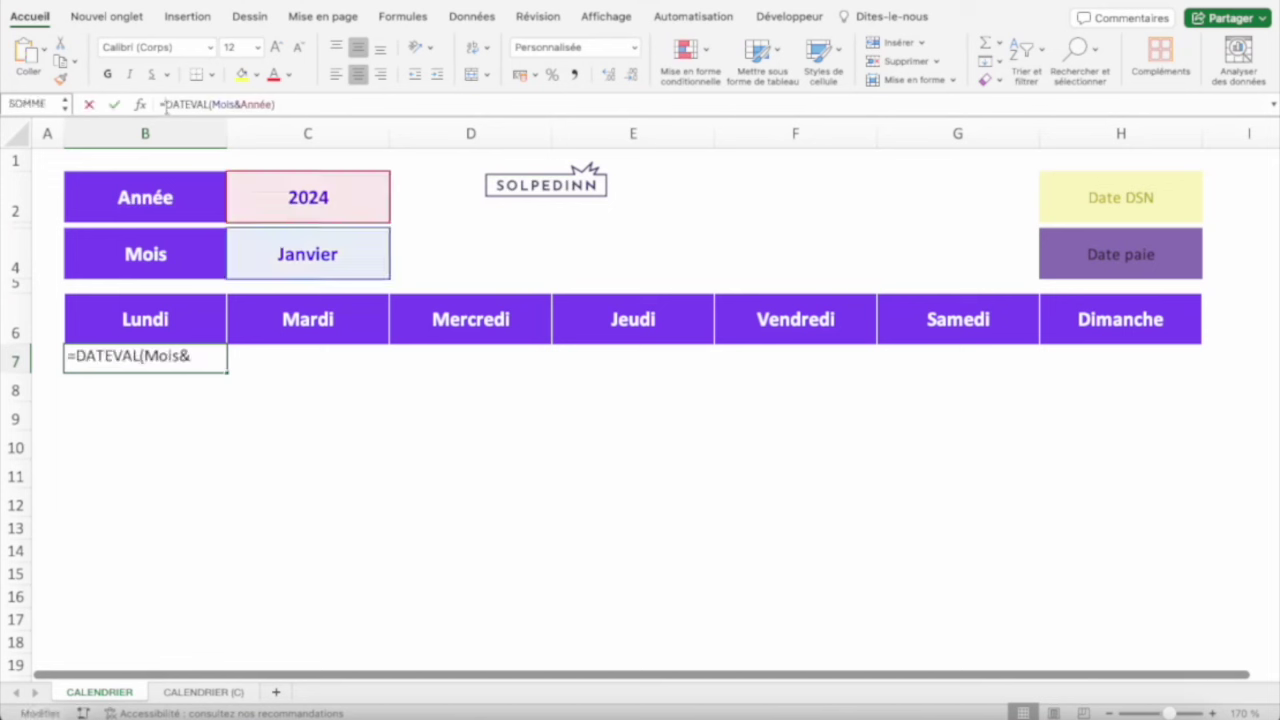
type("seri")
key("Down")
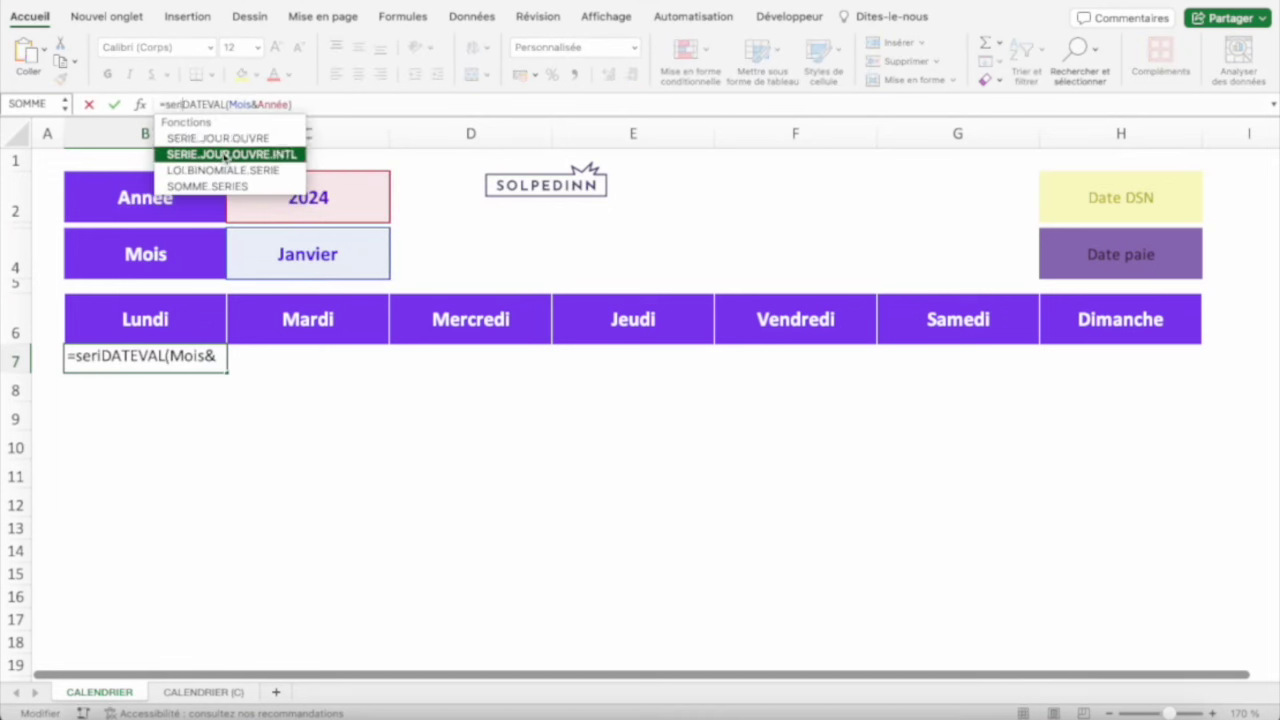
key("Tab")
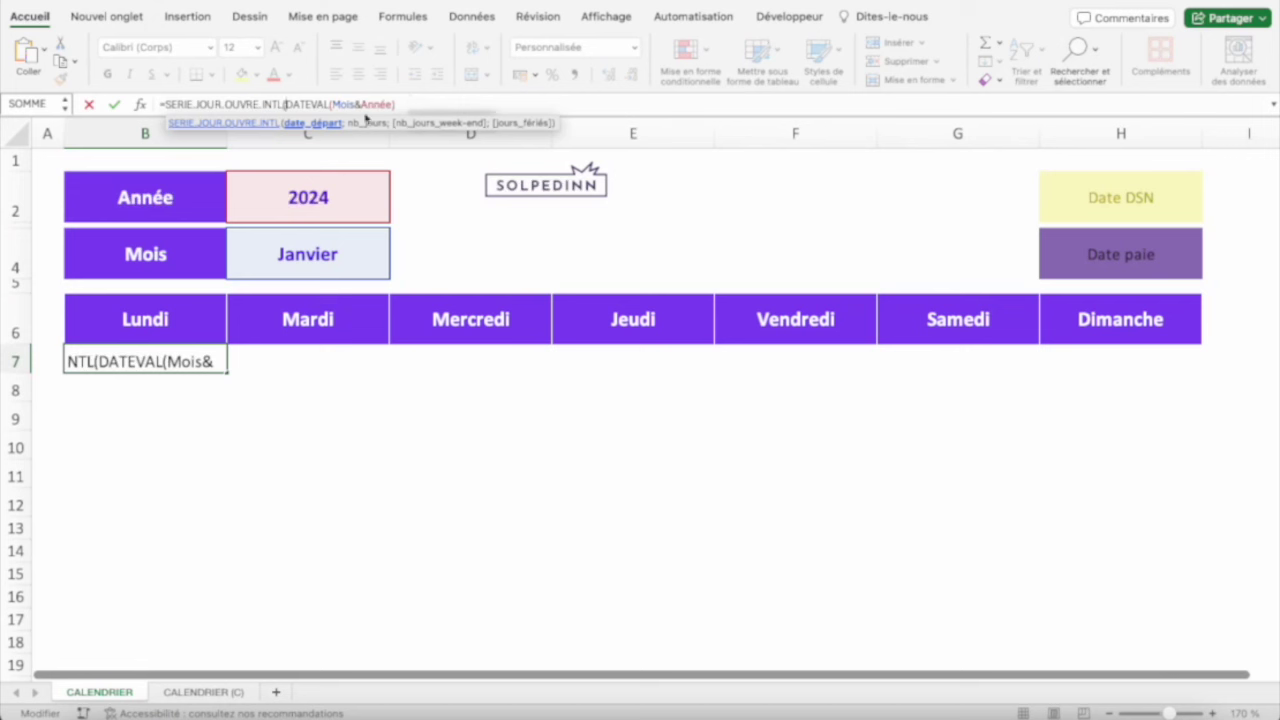
left_click_drag(284, 104, 410, 104)
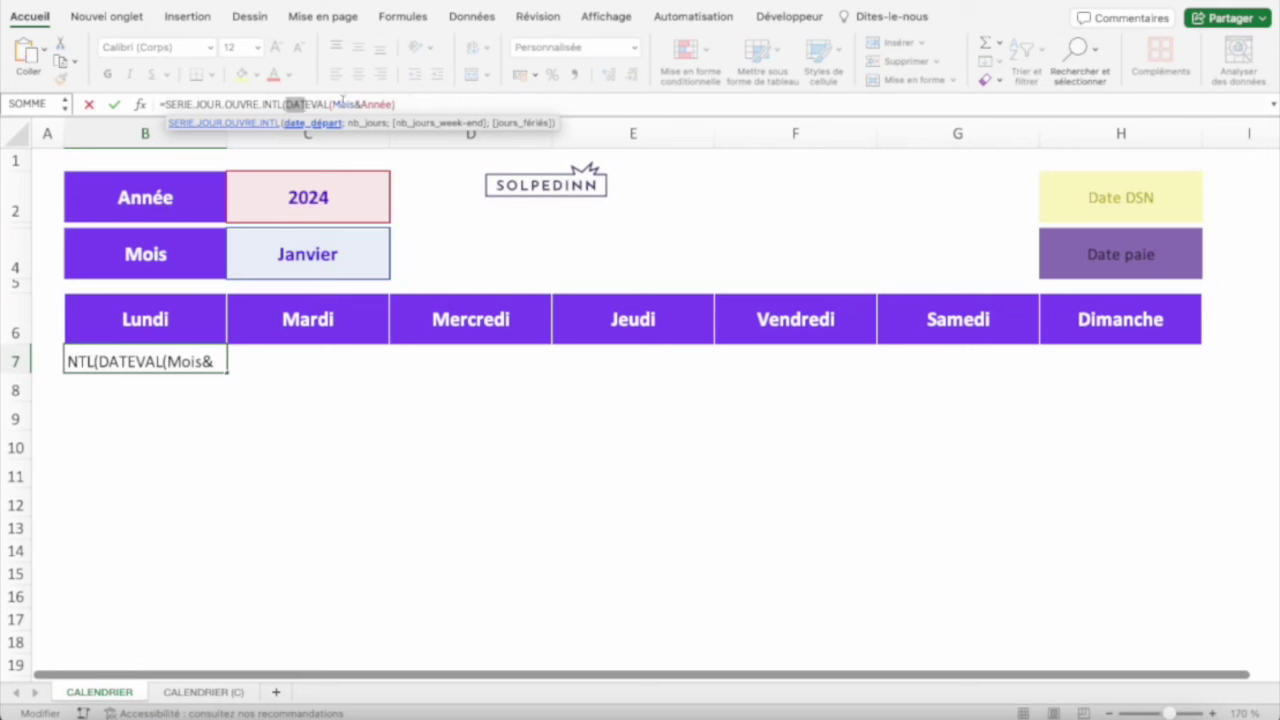
left_click(413, 103)
type("+1")
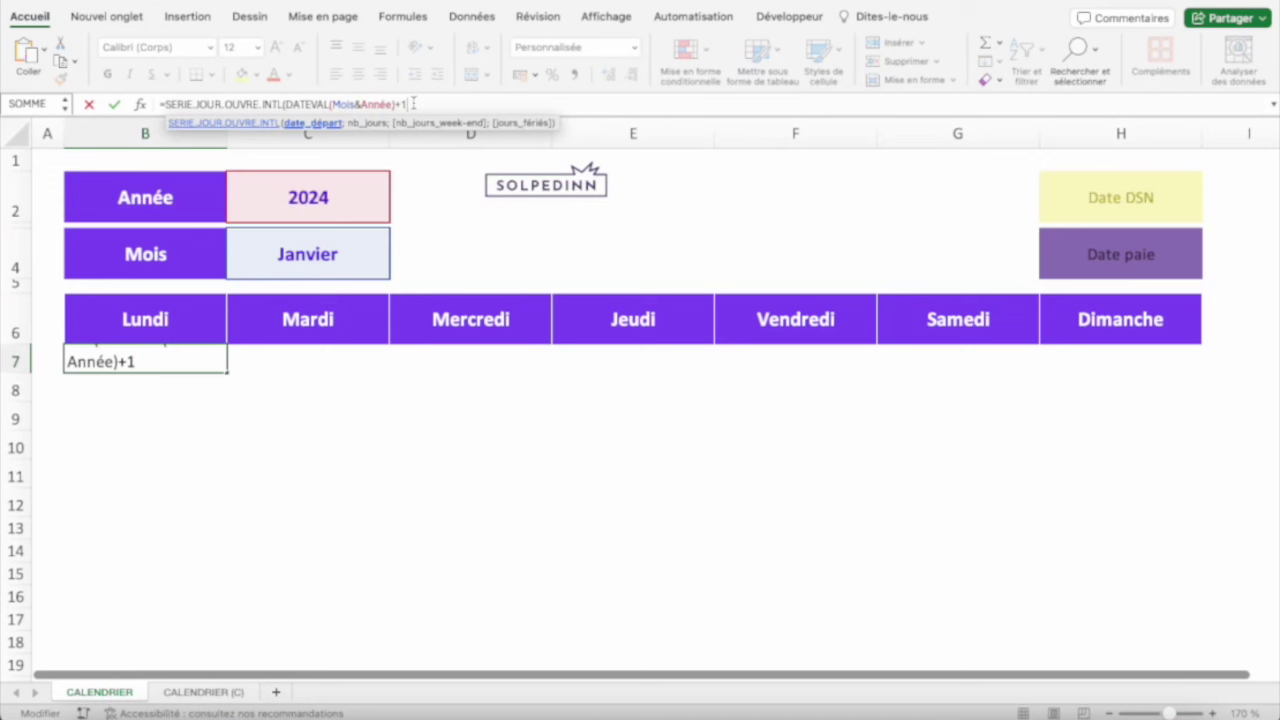
type(";-1")
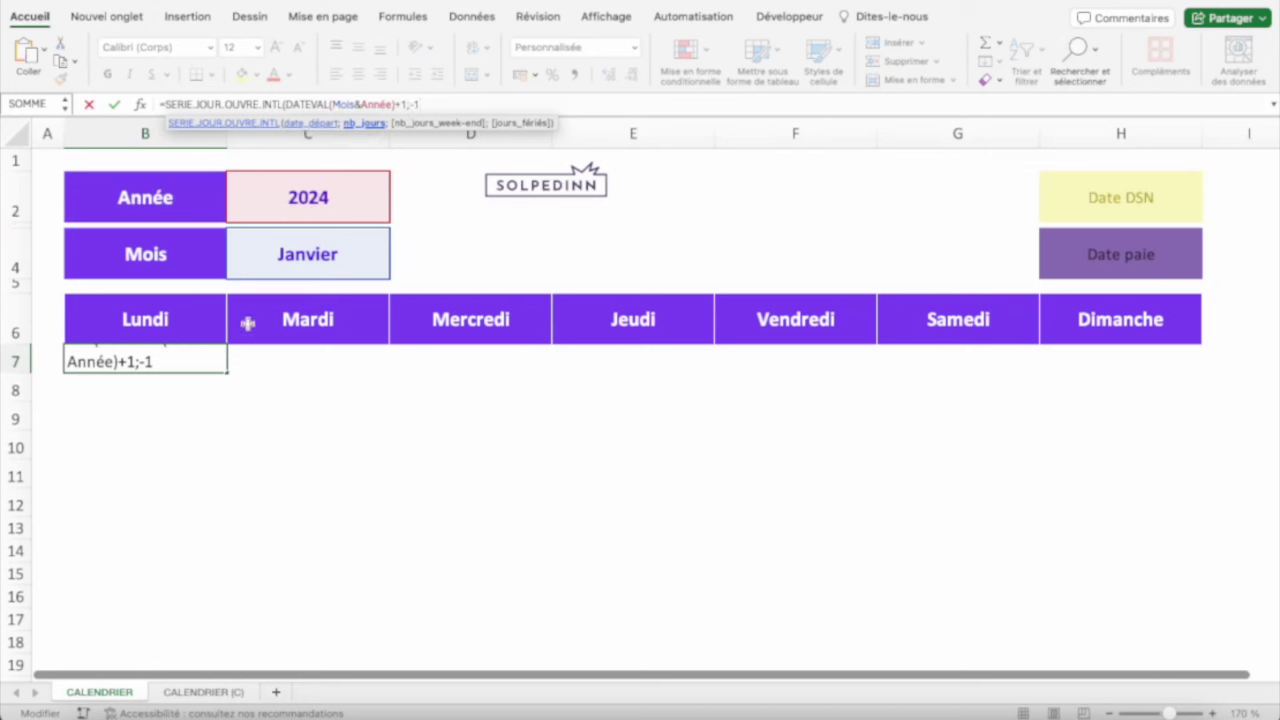
left_click(474, 143)
type(";")
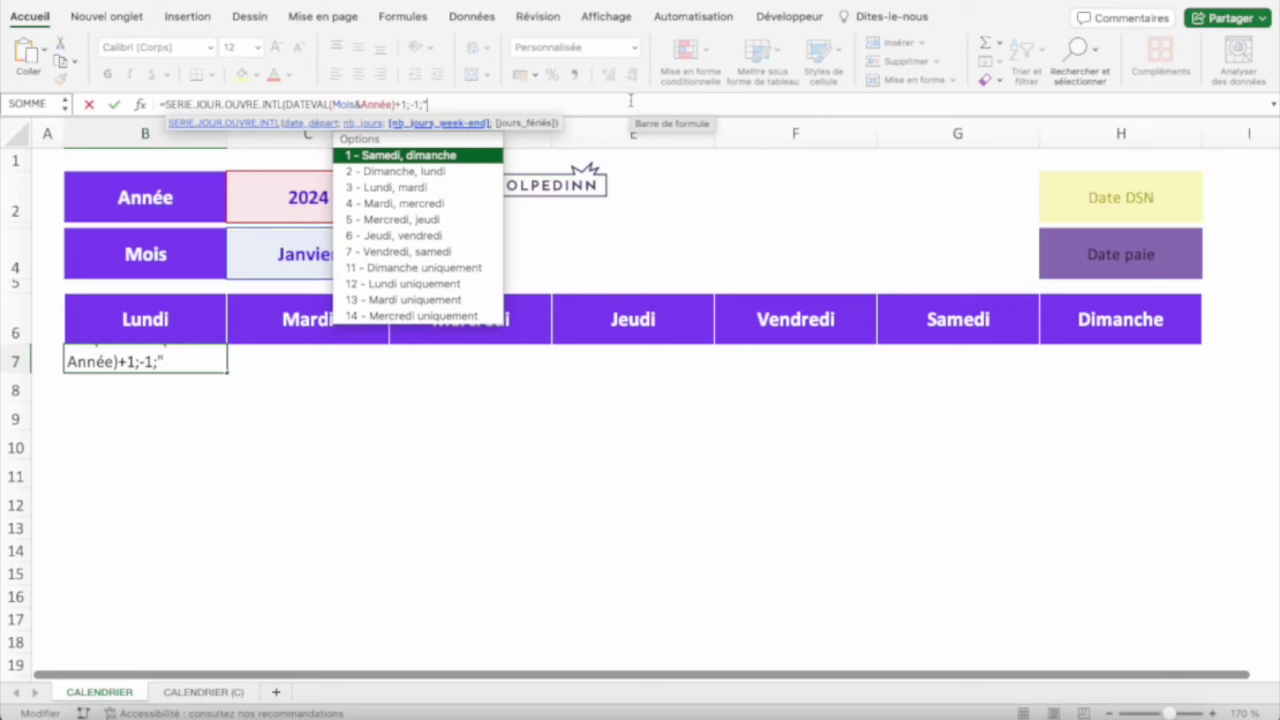
type("0")
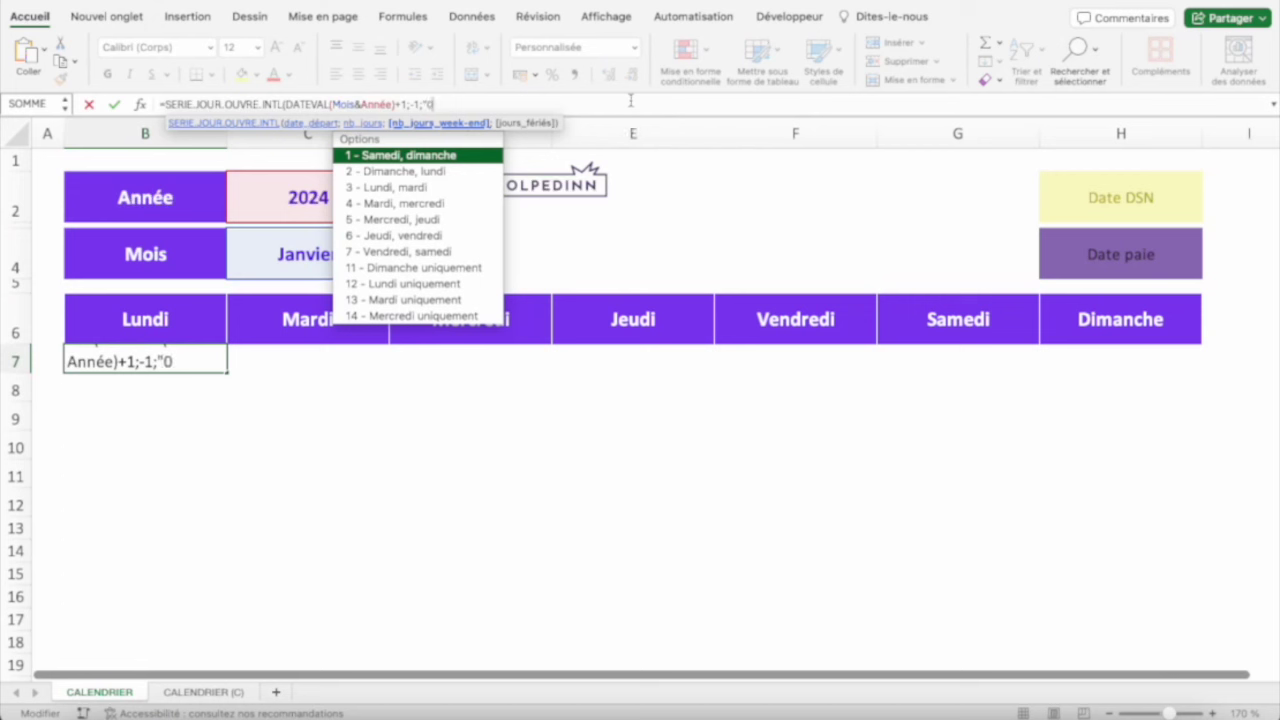
type("1111")
type("11")
type("\")")
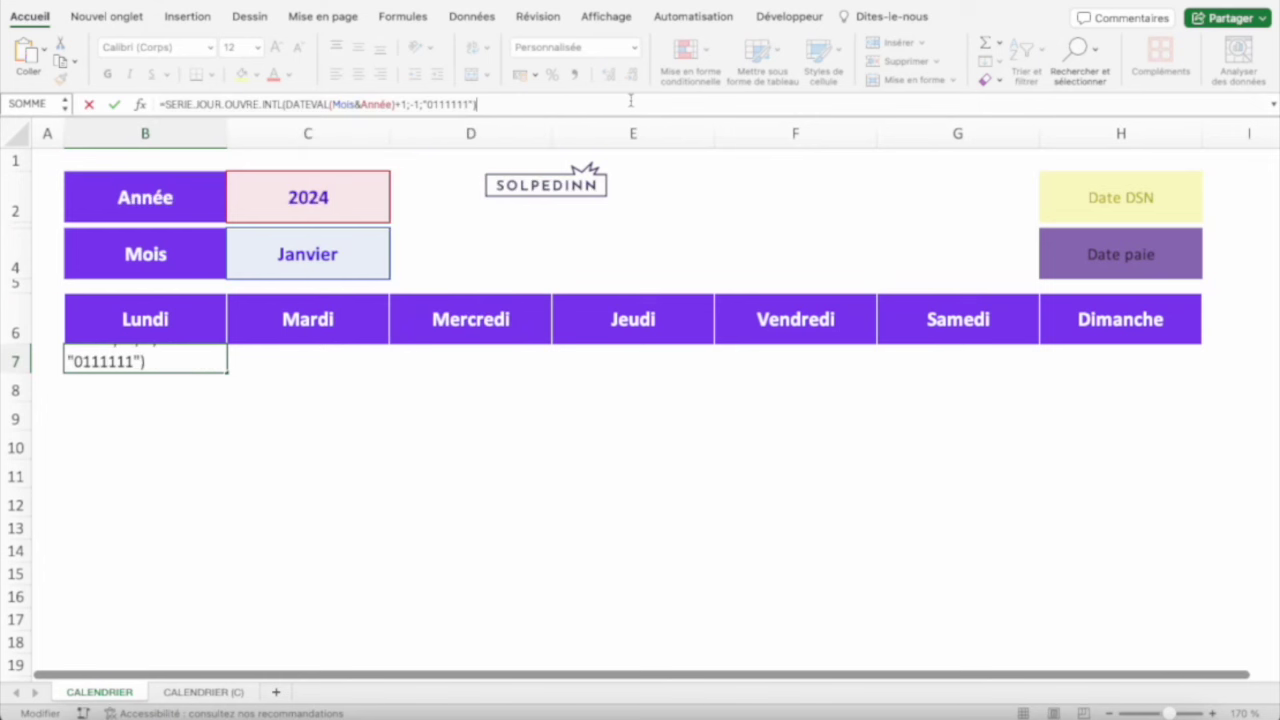
key("Return")
key("Up")
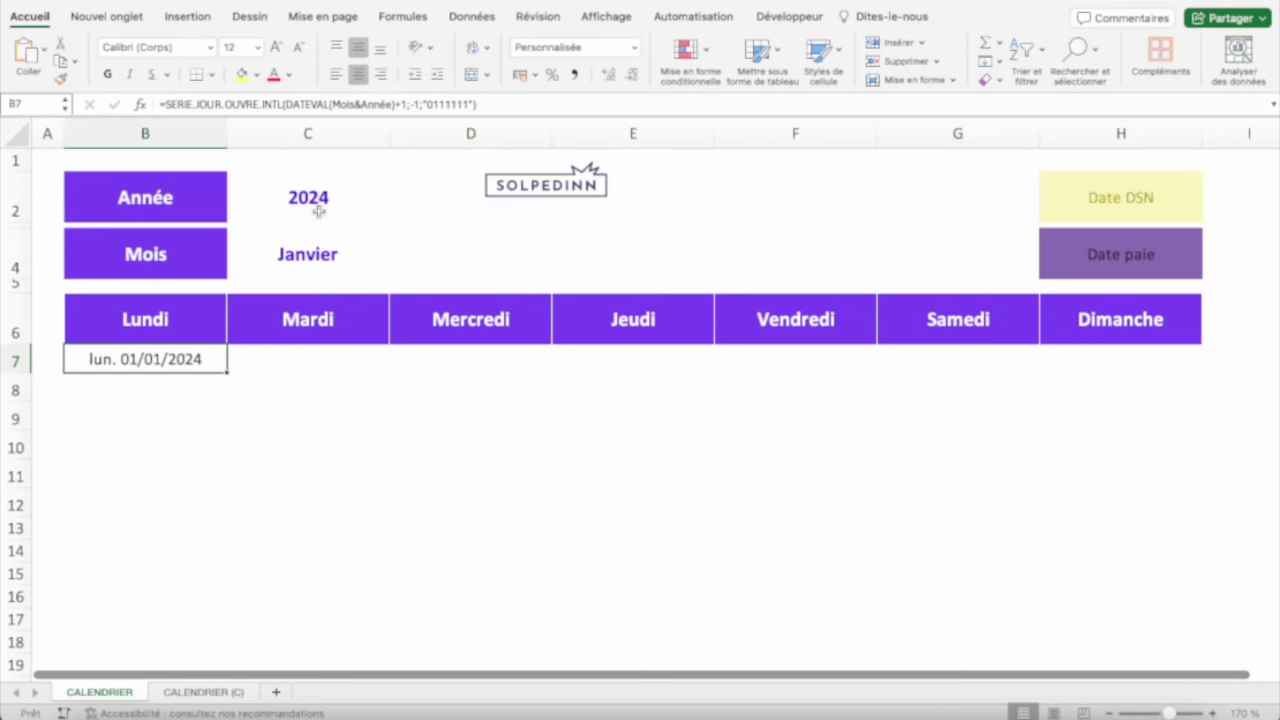
left_click(310, 248)
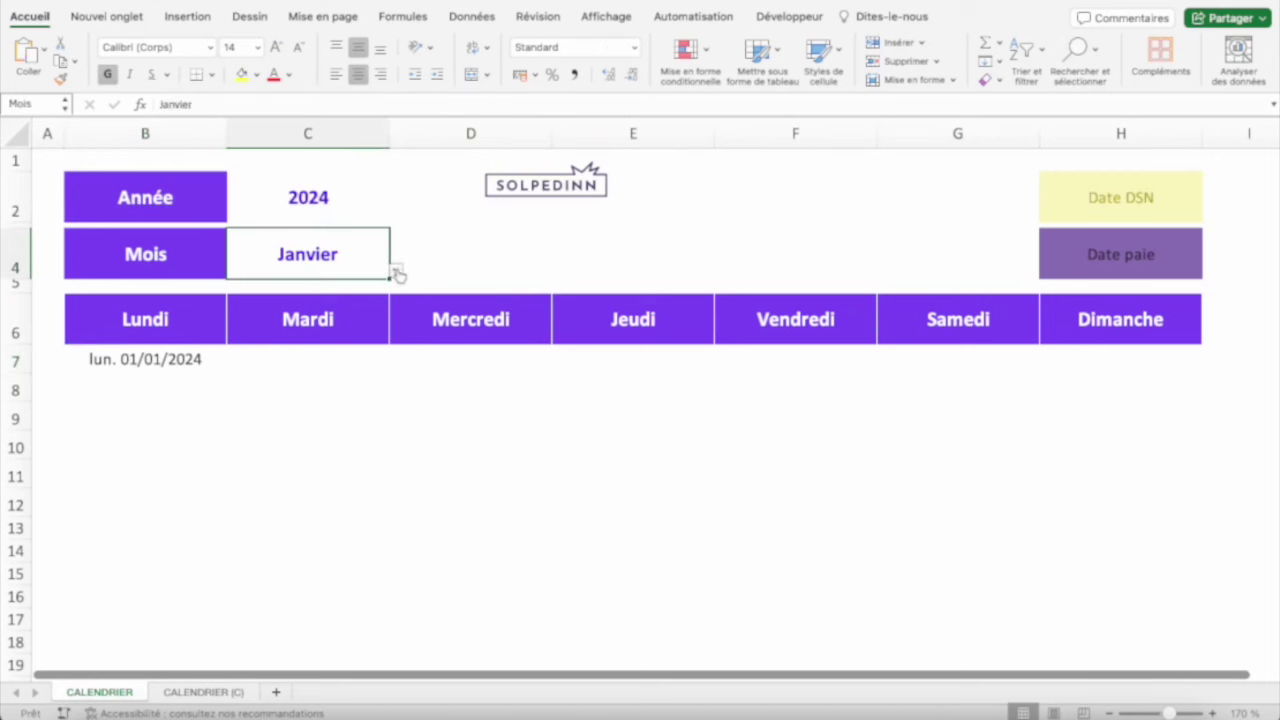
left_click(397, 272)
left_click(281, 306)
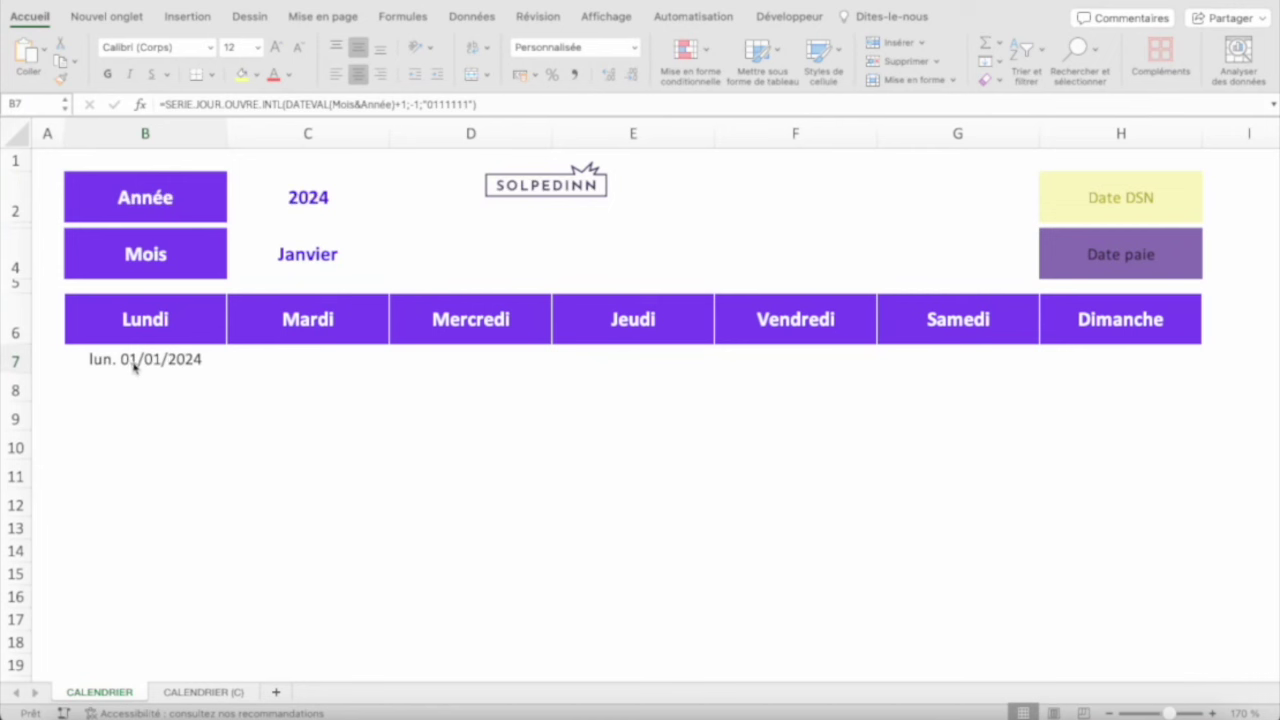
mouse_move(143, 362)
left_mouse_down()
mouse_move(595, 340)
mouse_move(1124, 467)
left_mouse_up()
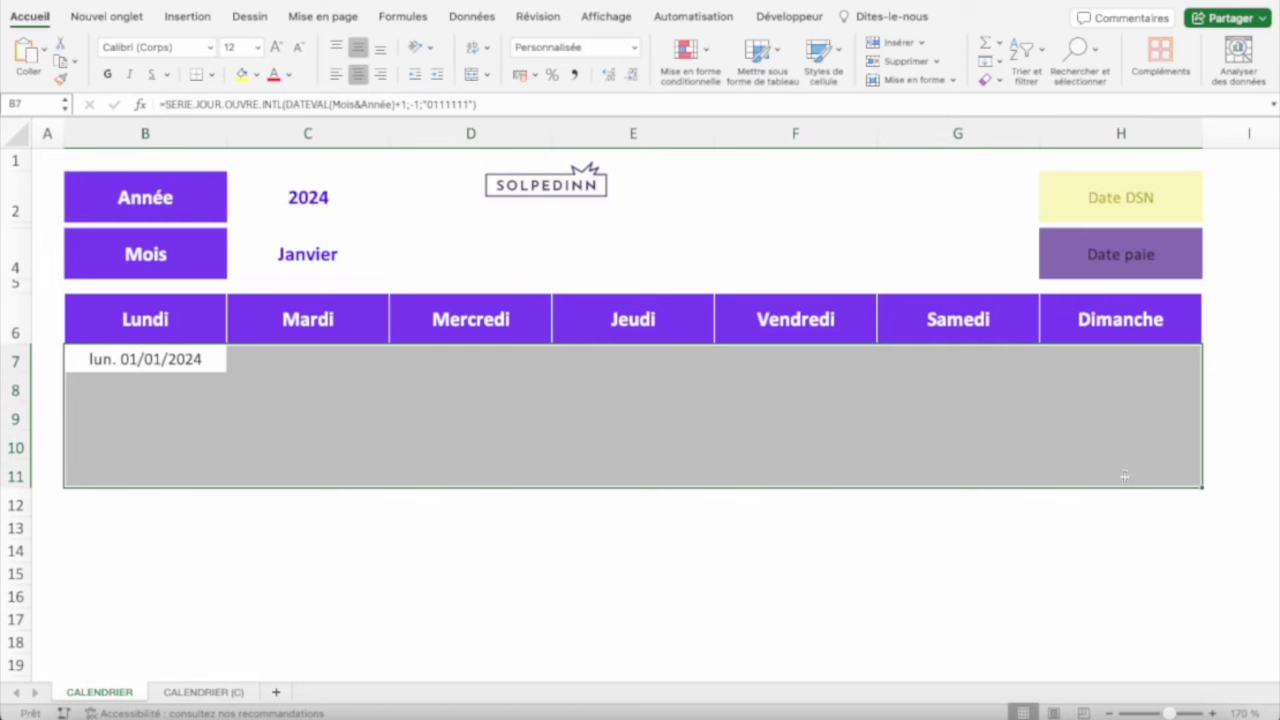
mouse_move(160, 362)
left_mouse_down()
mouse_move(565, 372)
mouse_move(617, 358)
left_mouse_up()
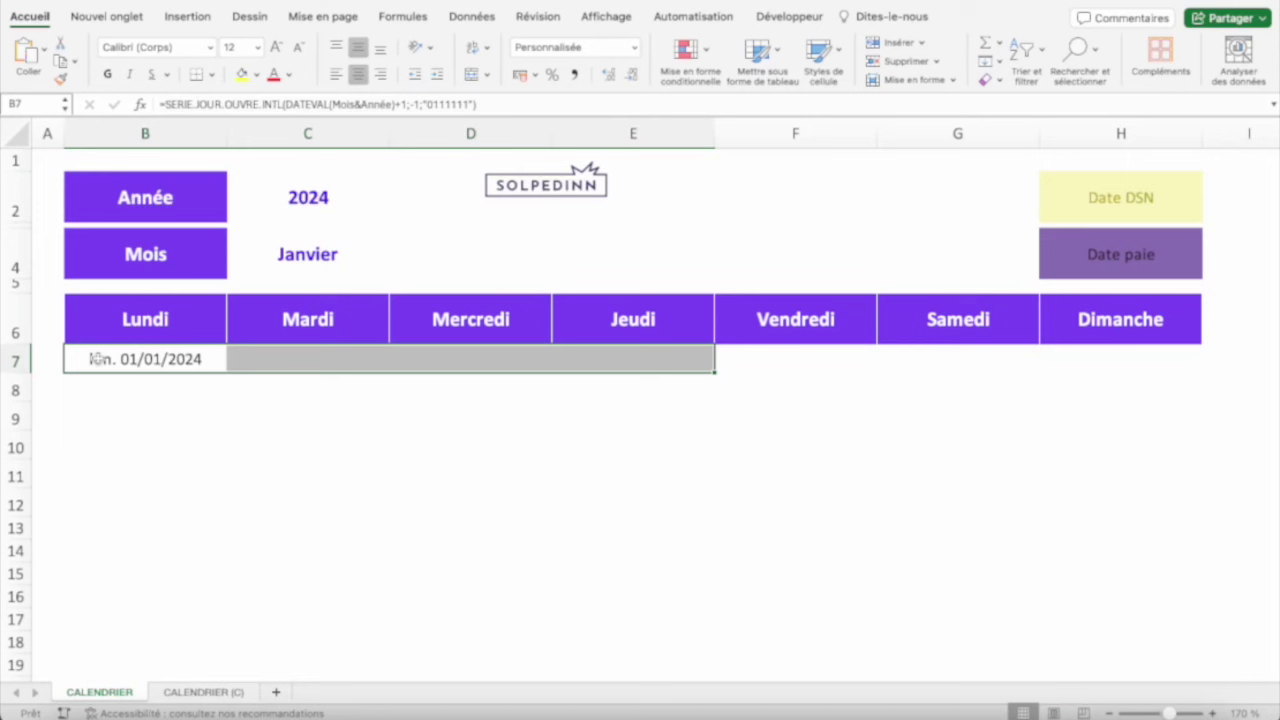
Wrap B7's formula in SEQUENCE(6;7;…) so dates spill from 01/01/2024 to 11/02/2024
left_click(136, 360)
left_click(164, 103)
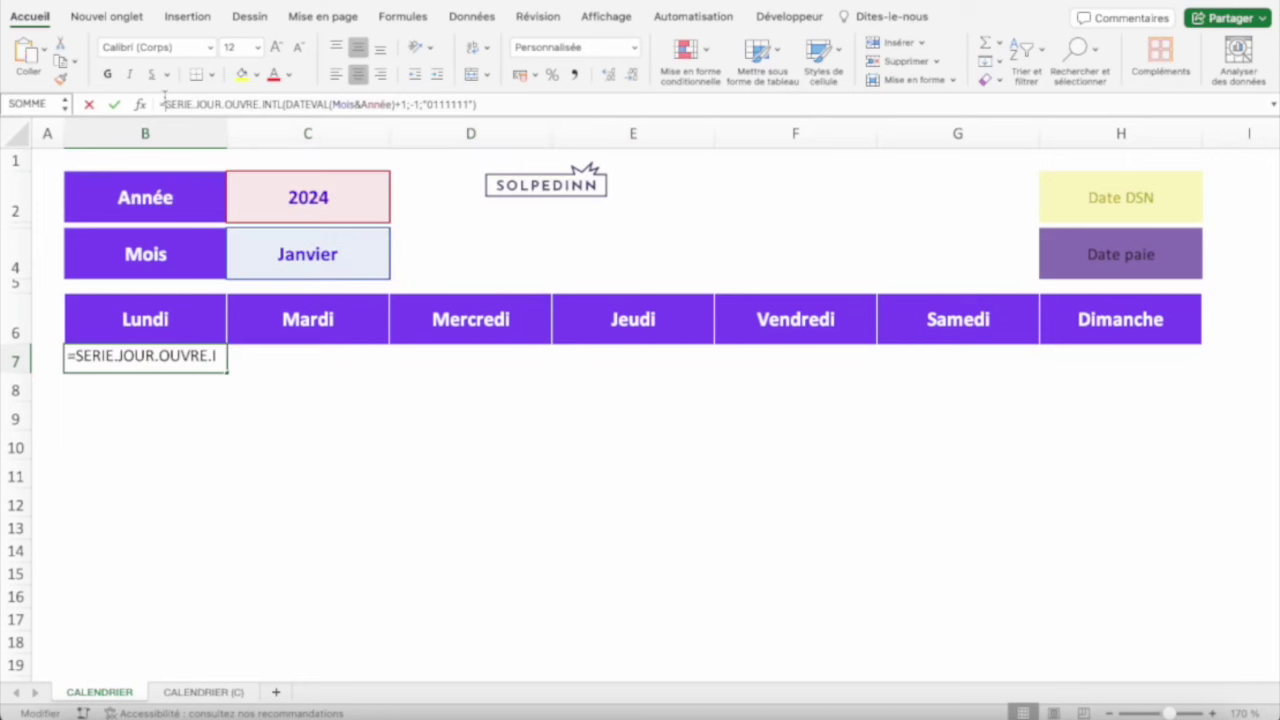
type("seq")
key("Tab")
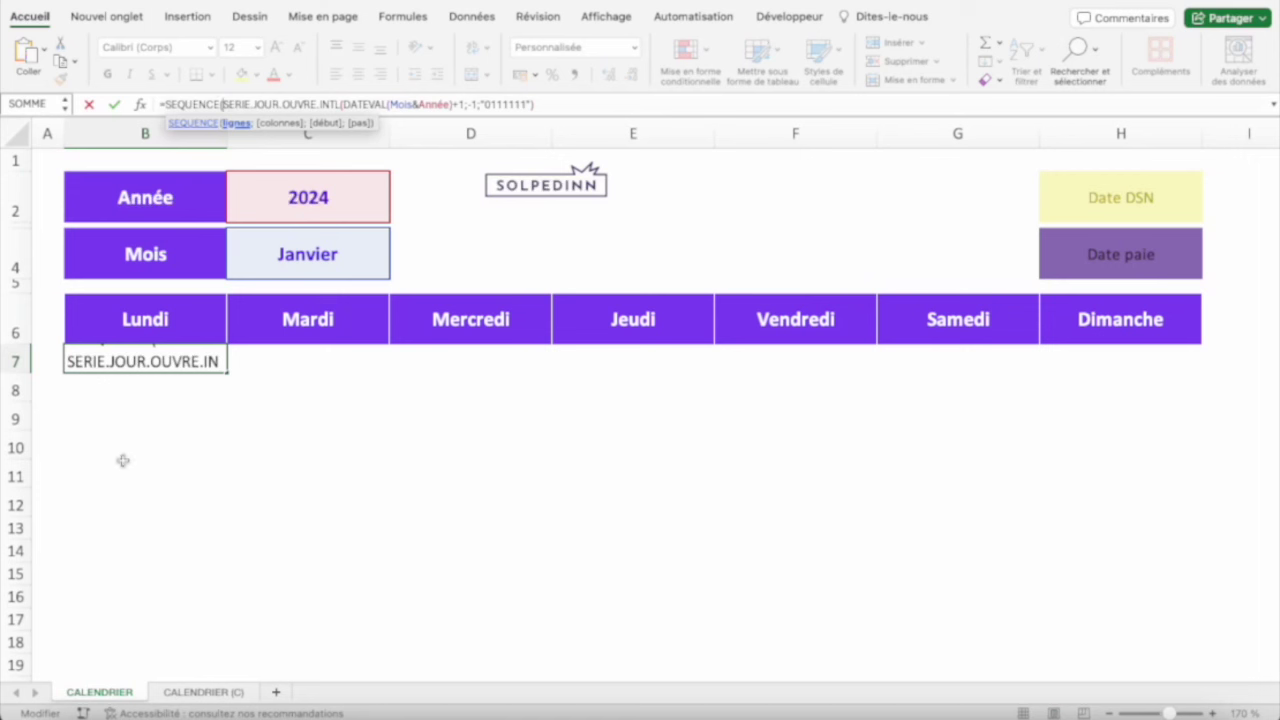
type("6;")
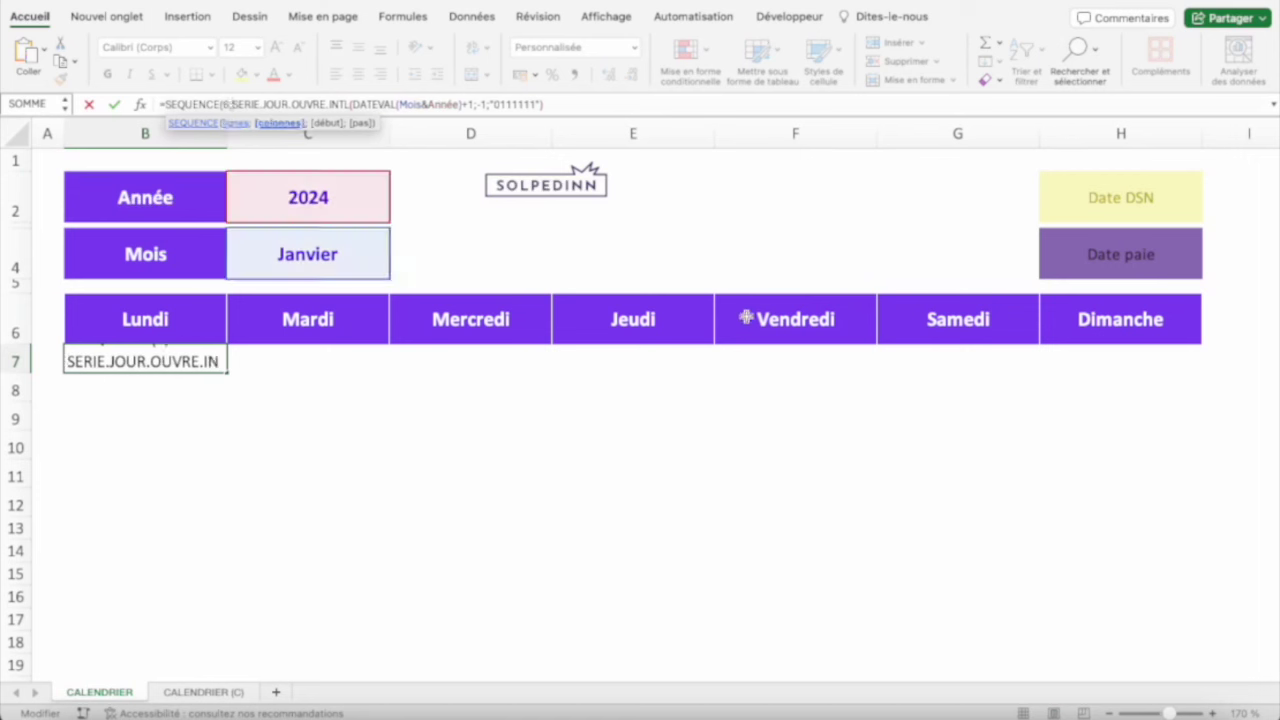
type("7;")
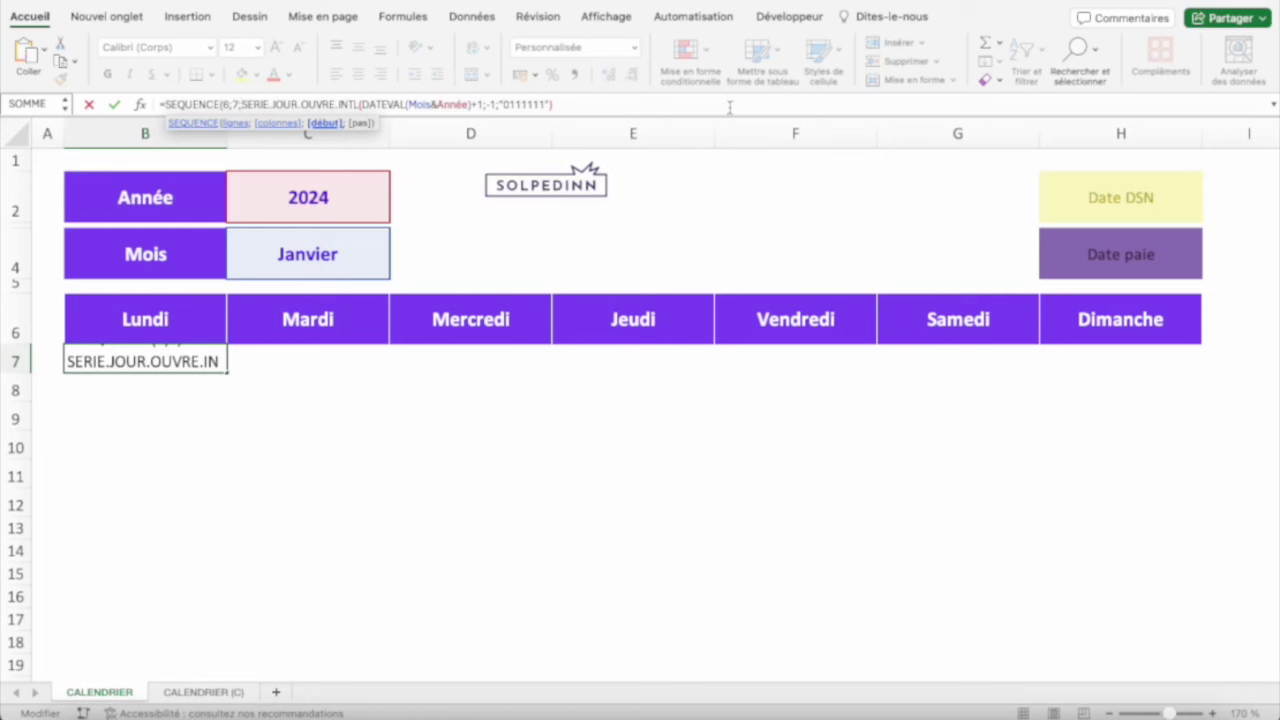
type(")")
key("Return")
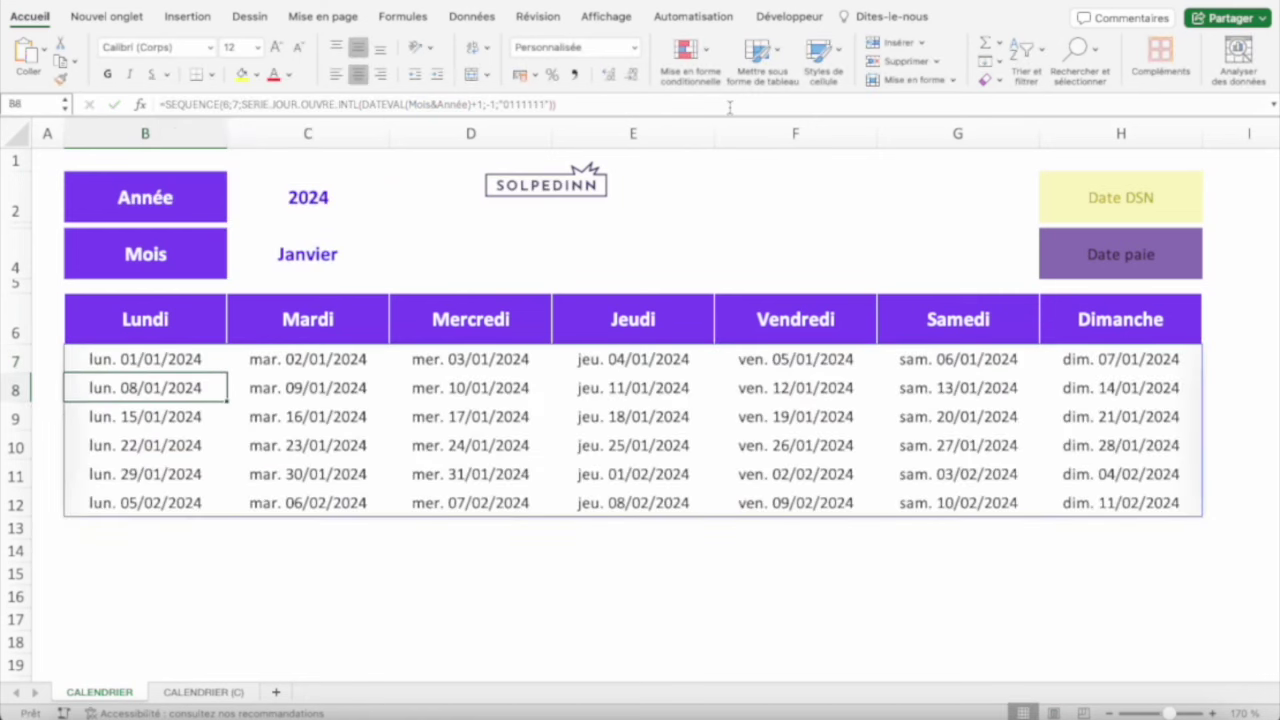
key("Up")
key("Right")
key("Right")
key("Right")
key("Right")
key("Right")
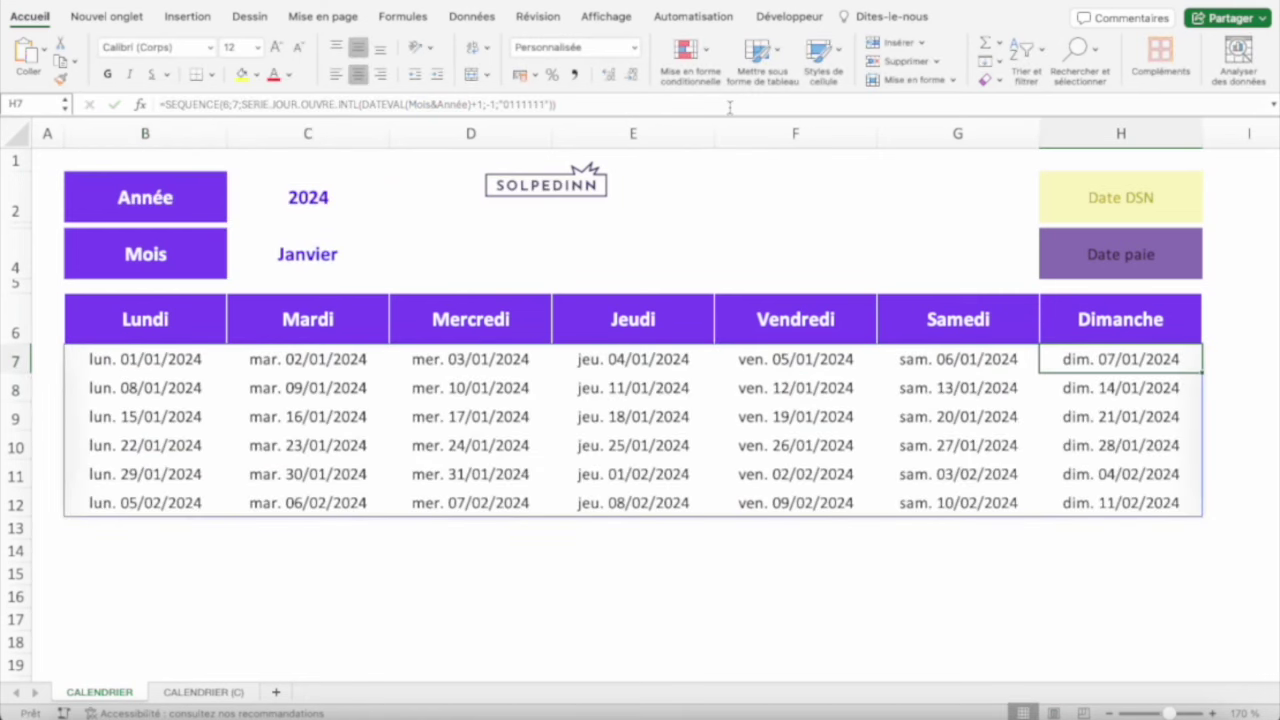
key("Down")
key("Down")
key("Down")
key("Down")
key("Down")
key("Left")
key("Left")
key("Left")
key("Left")
key("Left")
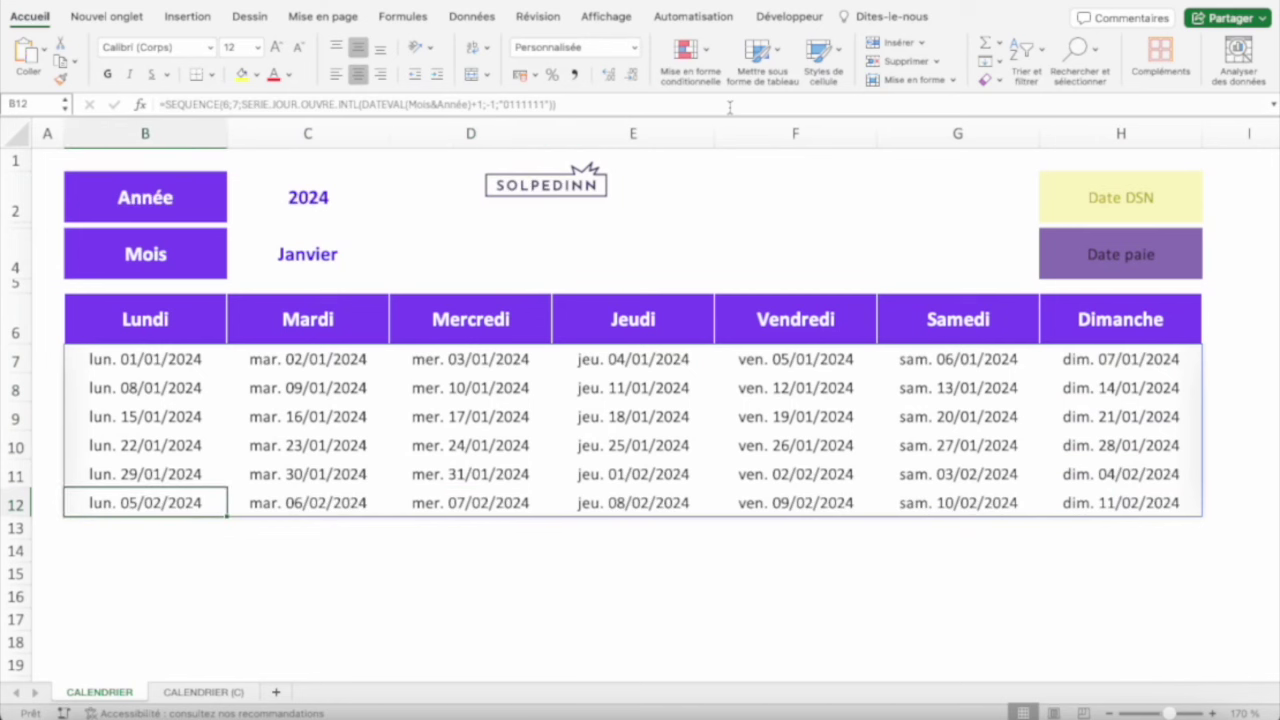
left_click(326, 266)
left_click(396, 270)
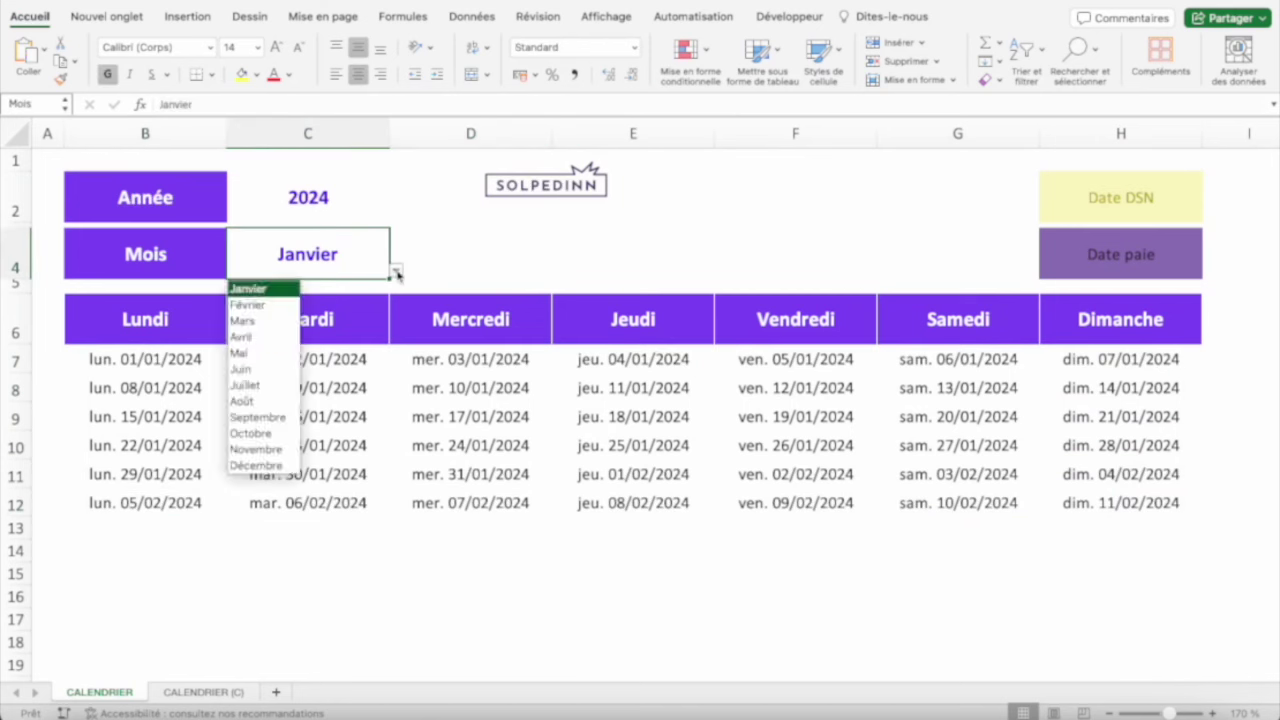
left_click(242, 321)
left_click(785, 360)
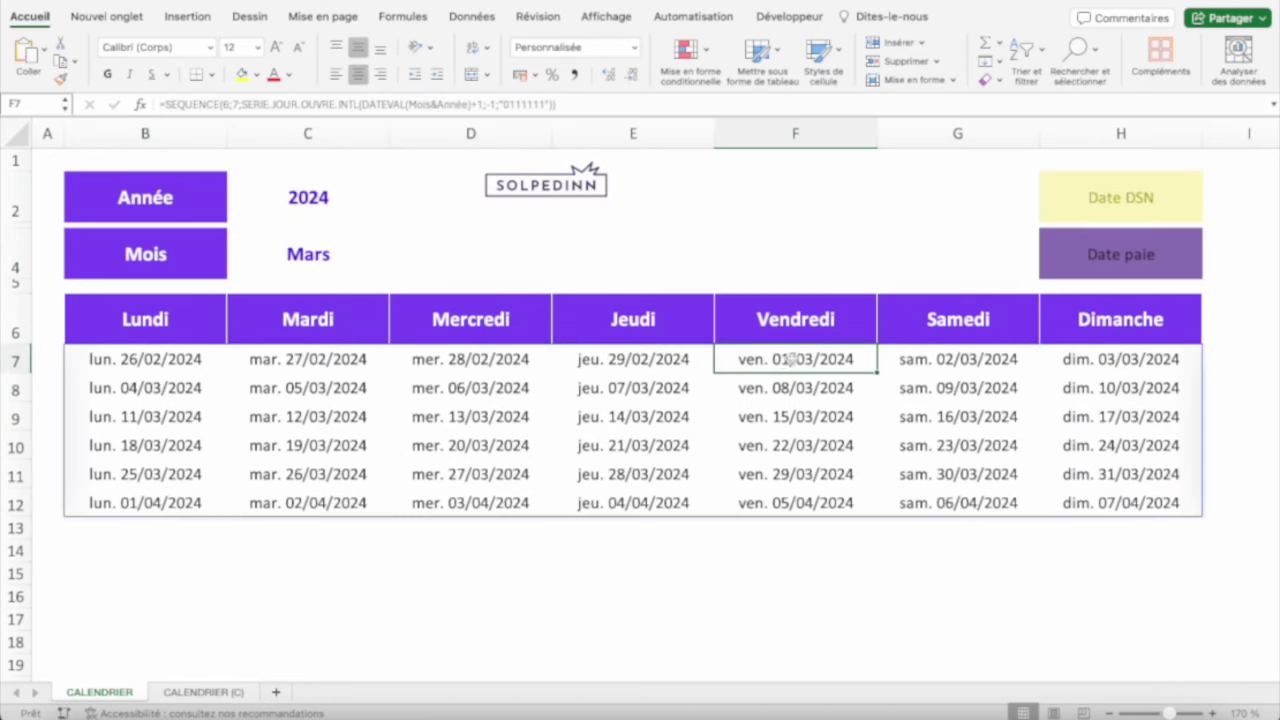
left_click_drag(660, 358, 180, 364)
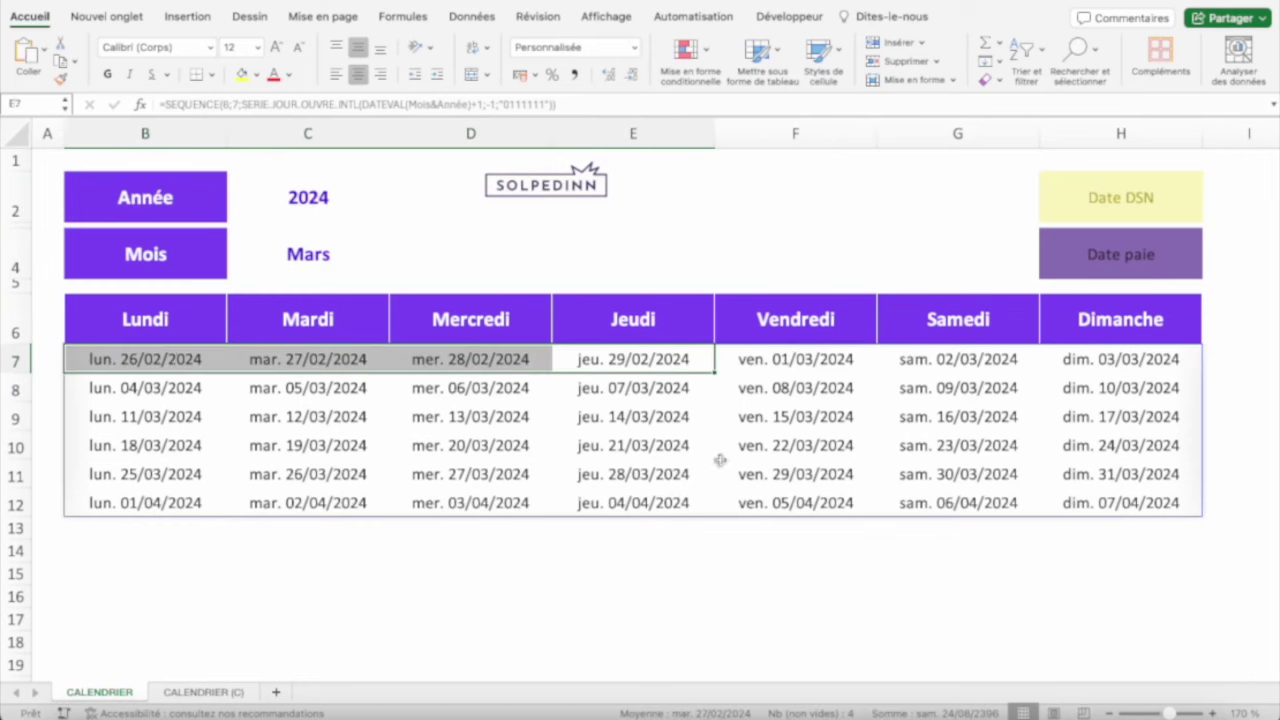
left_click_drag(173, 502, 1144, 505)
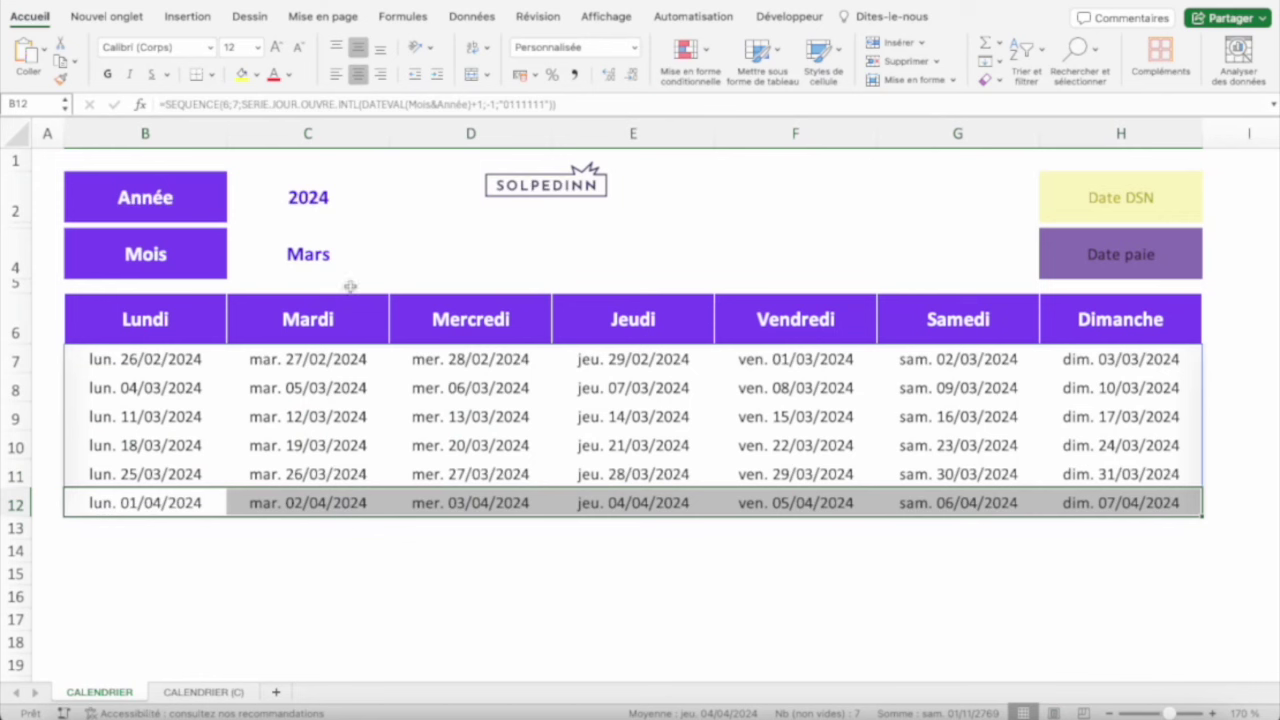
left_click(148, 358)
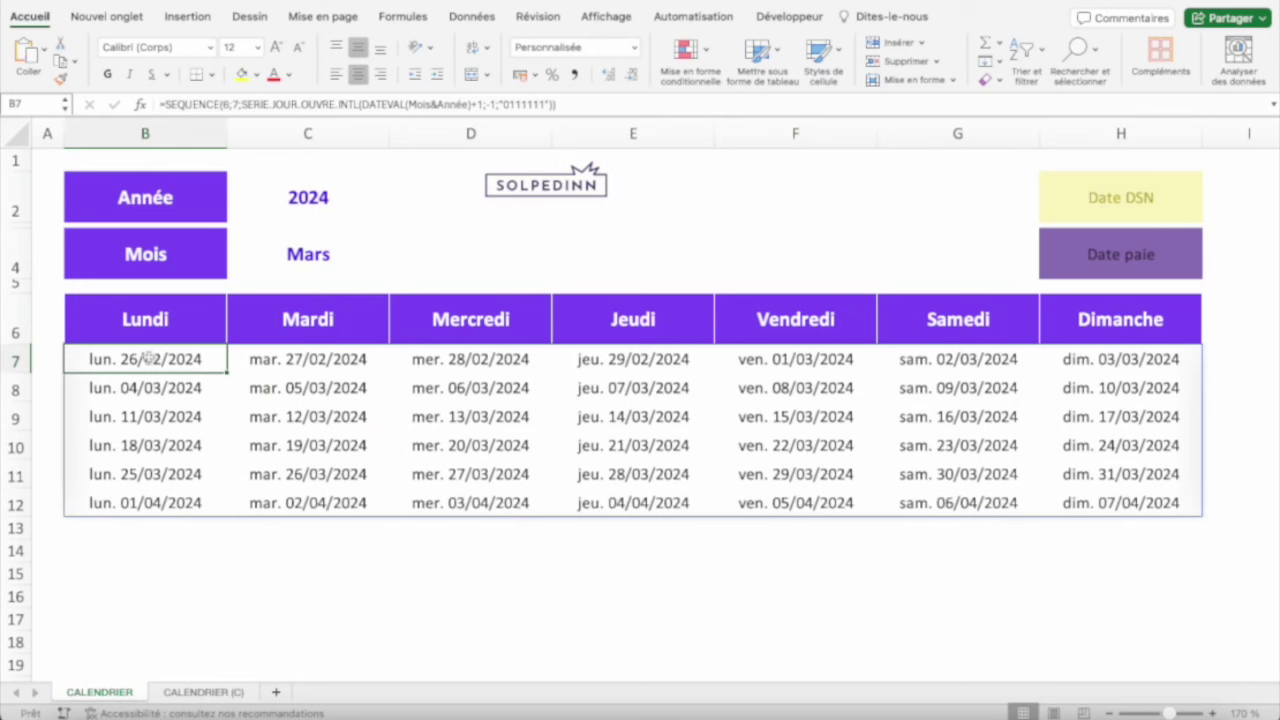
left_click_drag(148, 358, 633, 358)
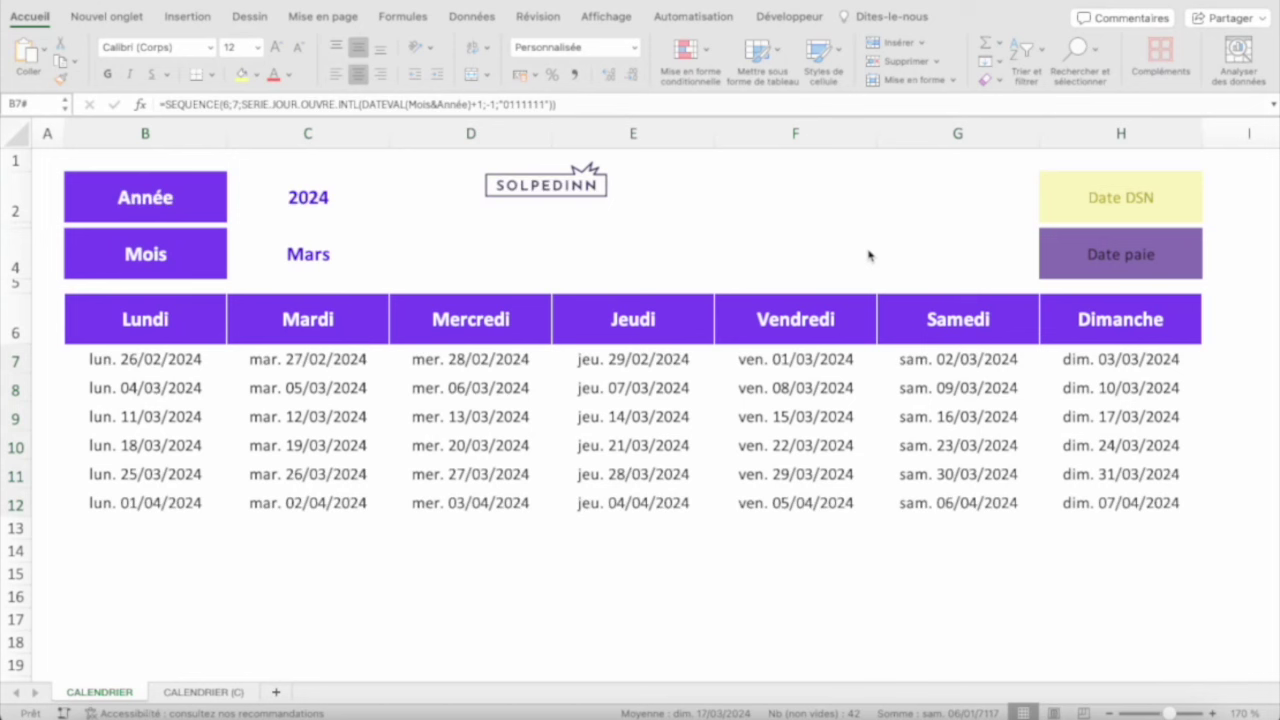
left_click(145, 360)
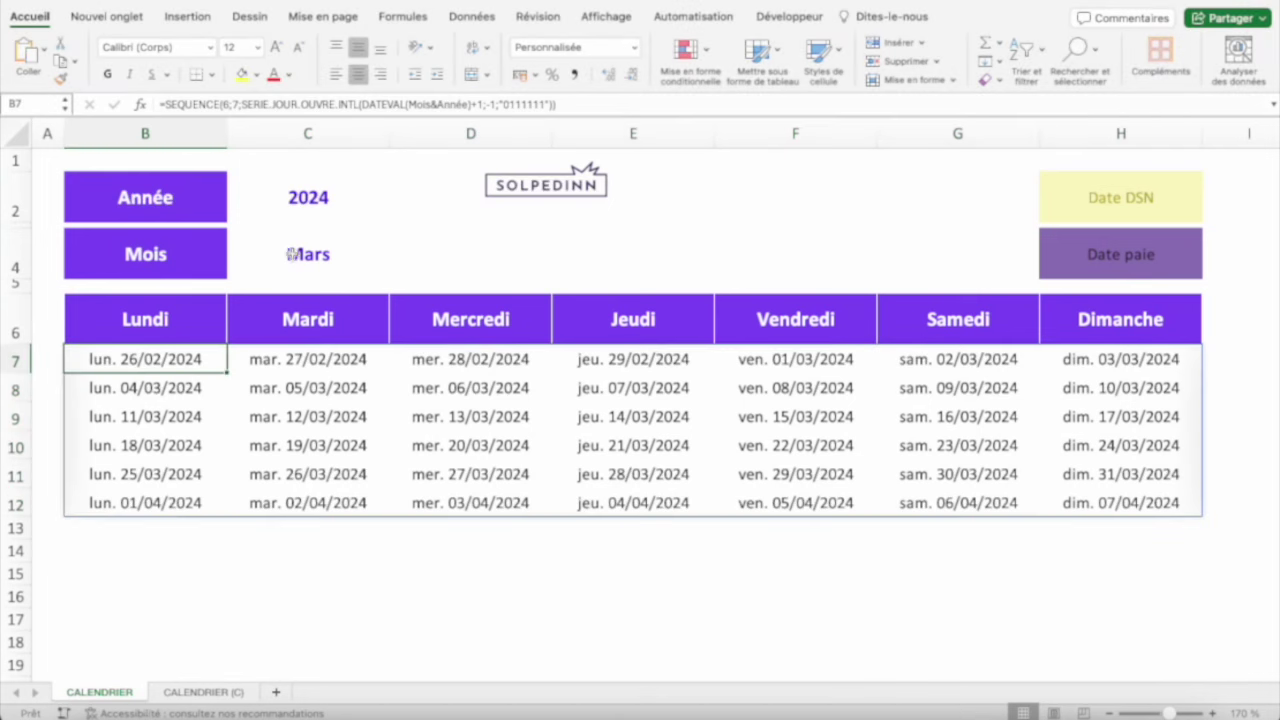
Start a classic formula-based conditional formatting rule with custom format on B7:H12
left_click_drag(133, 363, 1118, 494)
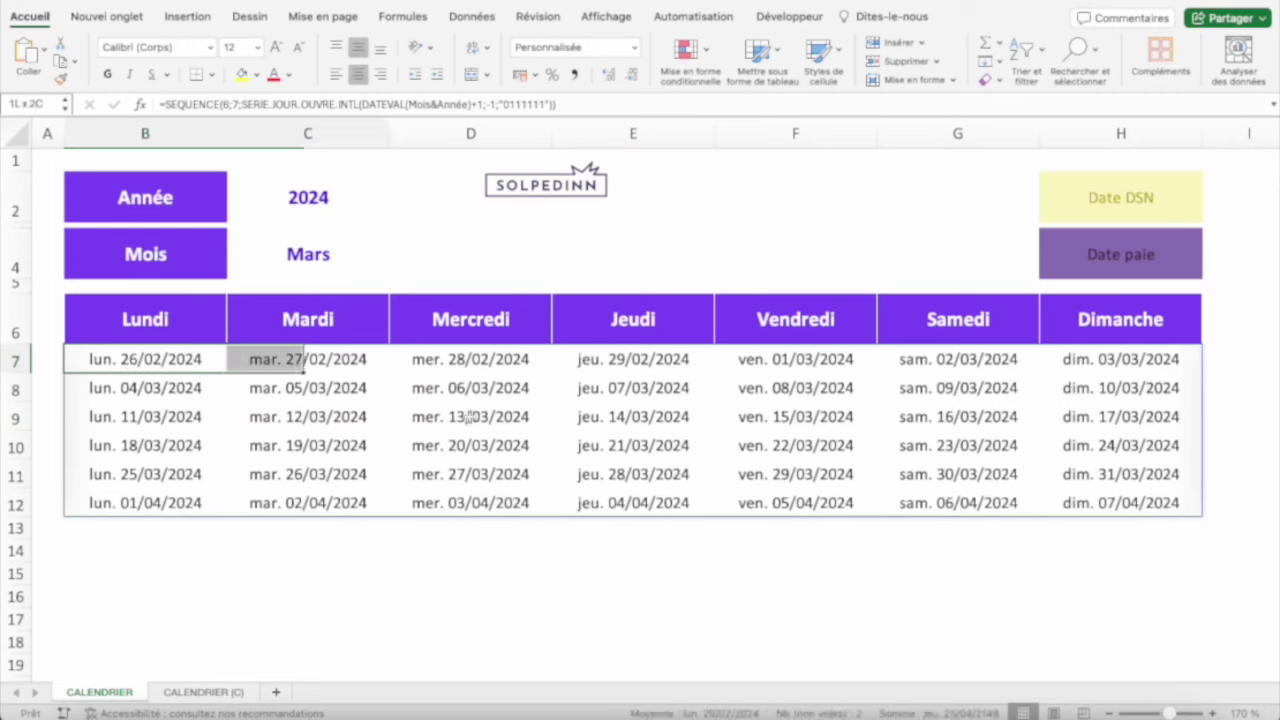
left_click(690, 55)
left_click(740, 192)
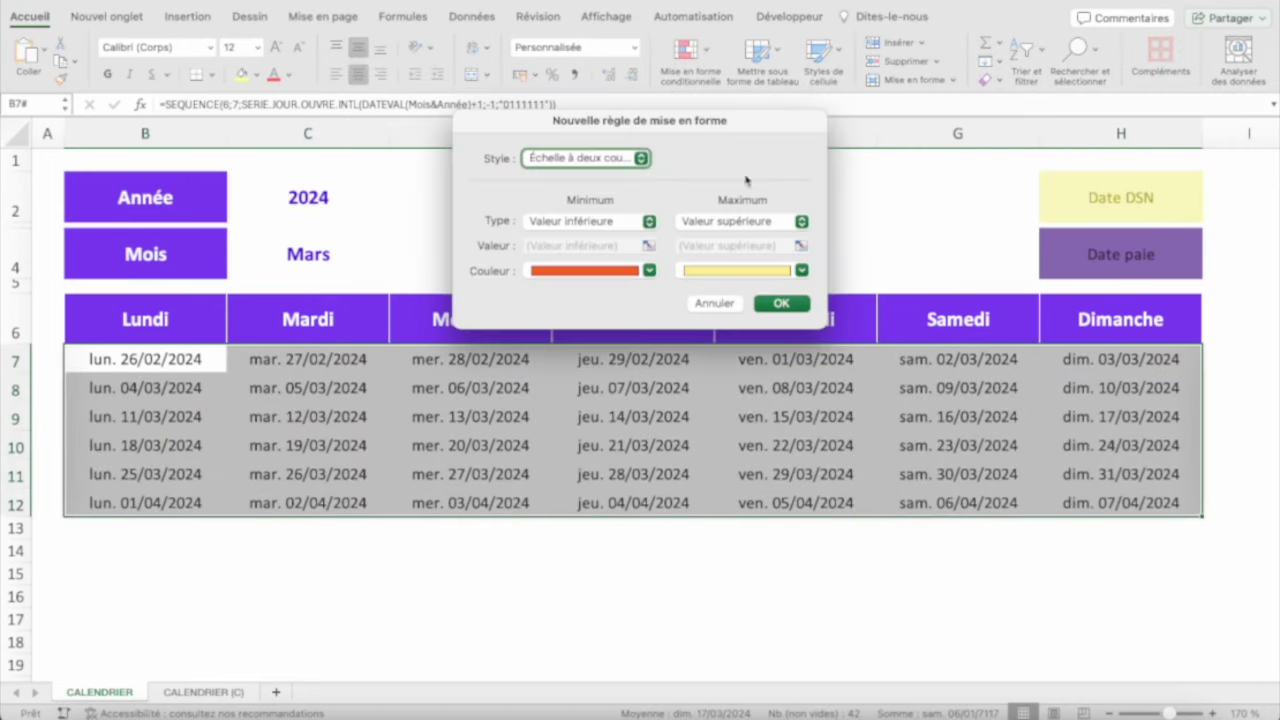
left_click(605, 162)
left_click(560, 231)
left_click(563, 201)
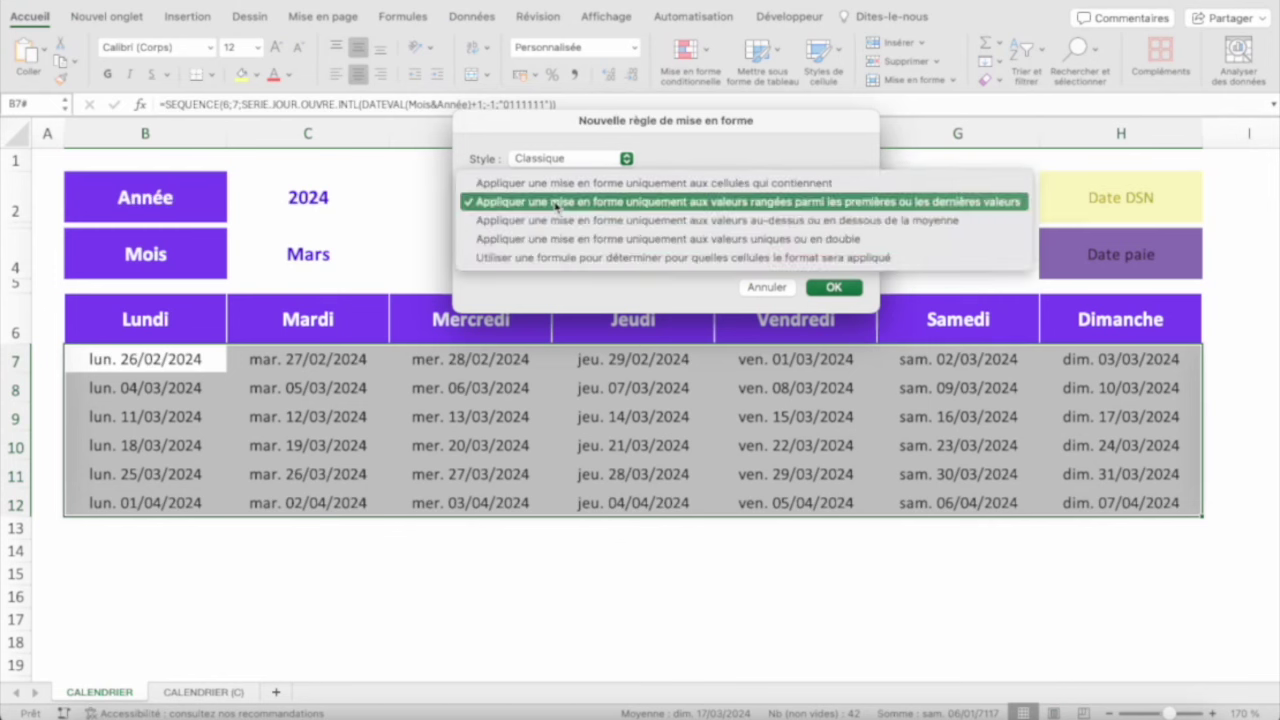
left_click(551, 258)
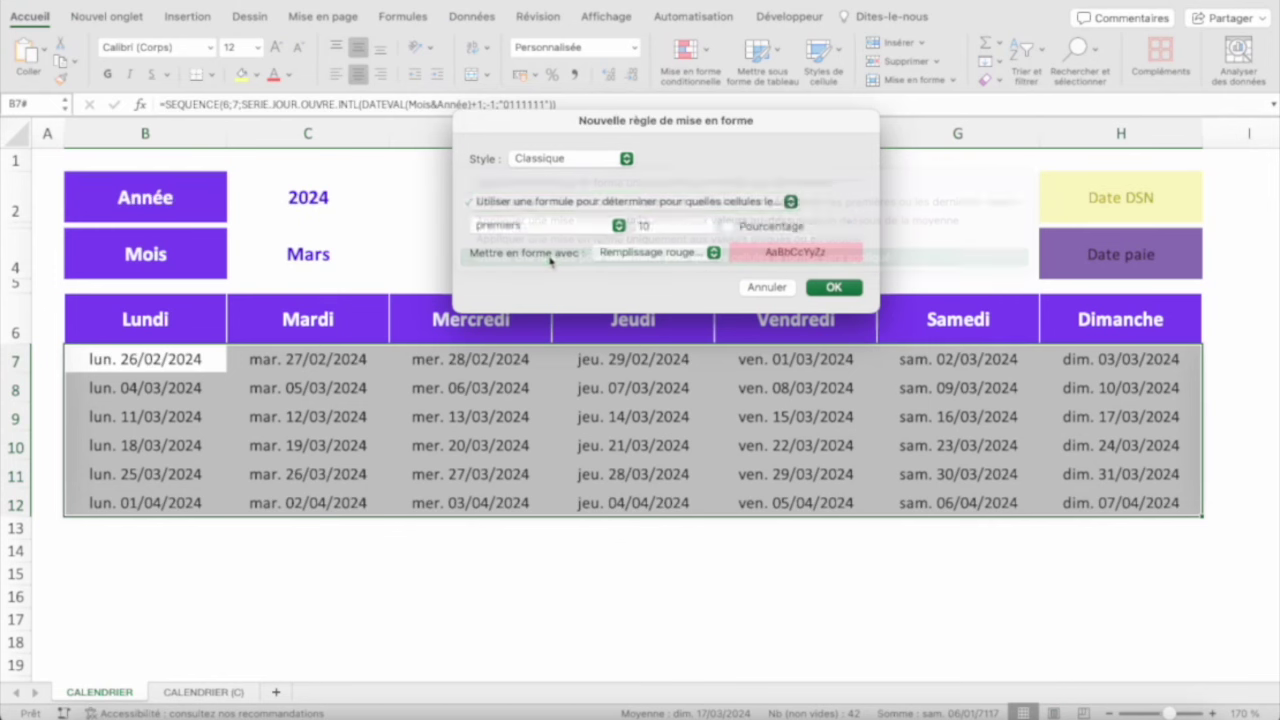
left_click(673, 253)
left_click(650, 364)
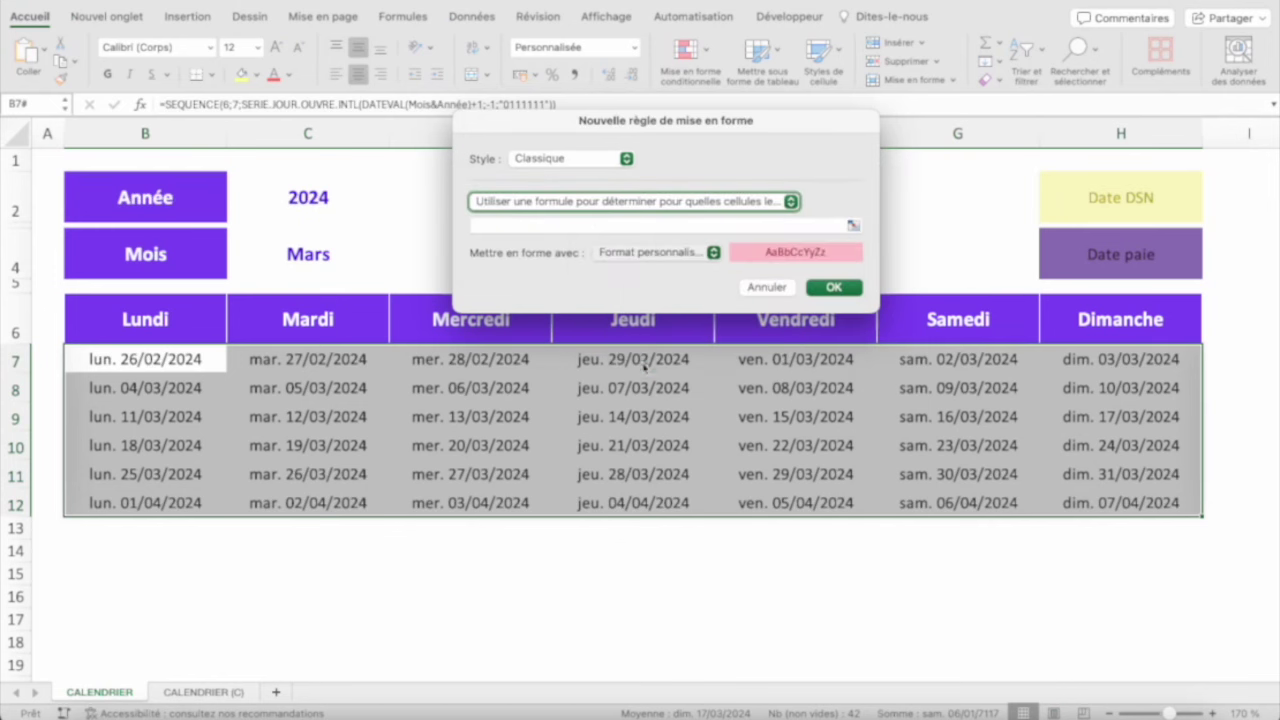
Give the rule's format a grey fill, an empty "" number format and an outline border
left_click(781, 86)
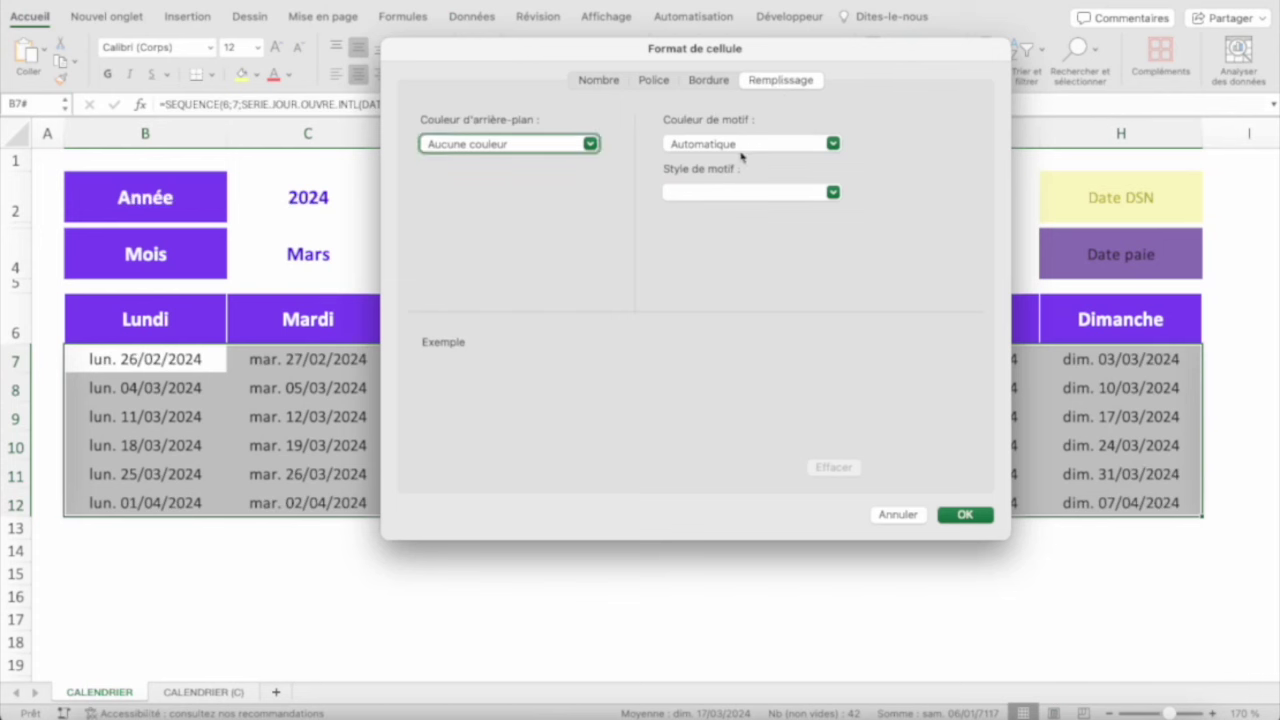
left_click(563, 150)
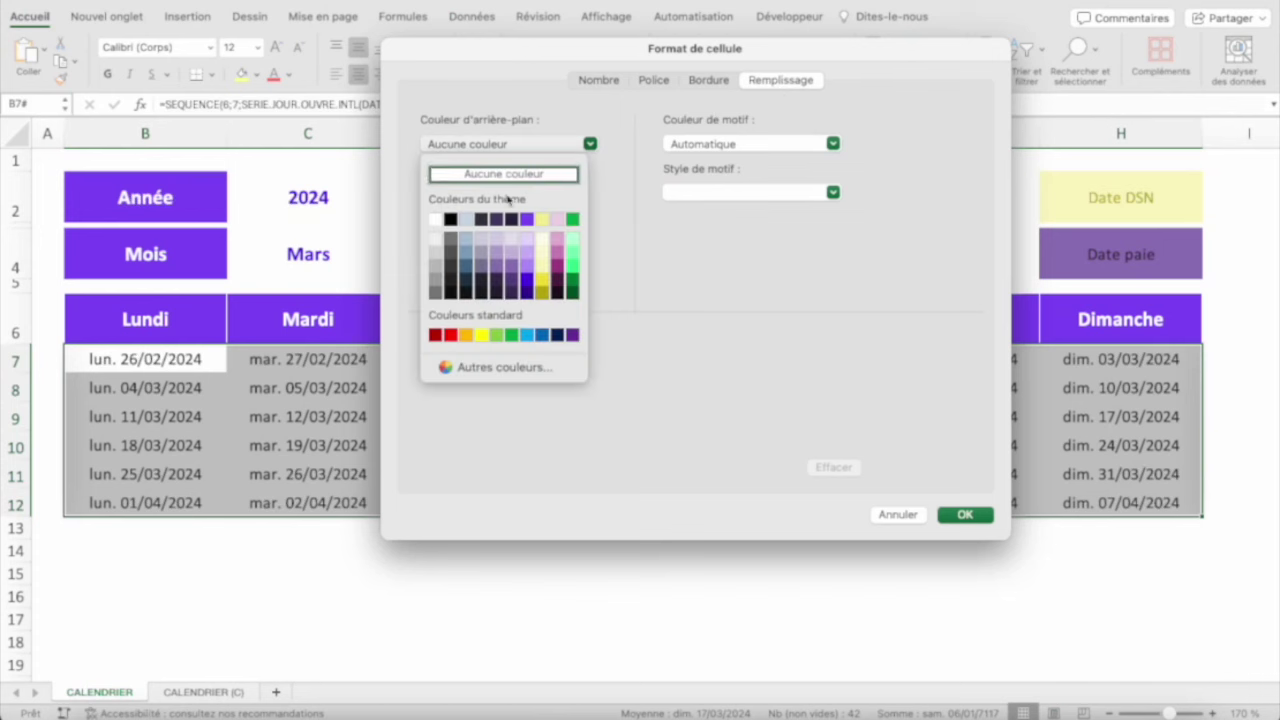
left_click(437, 271)
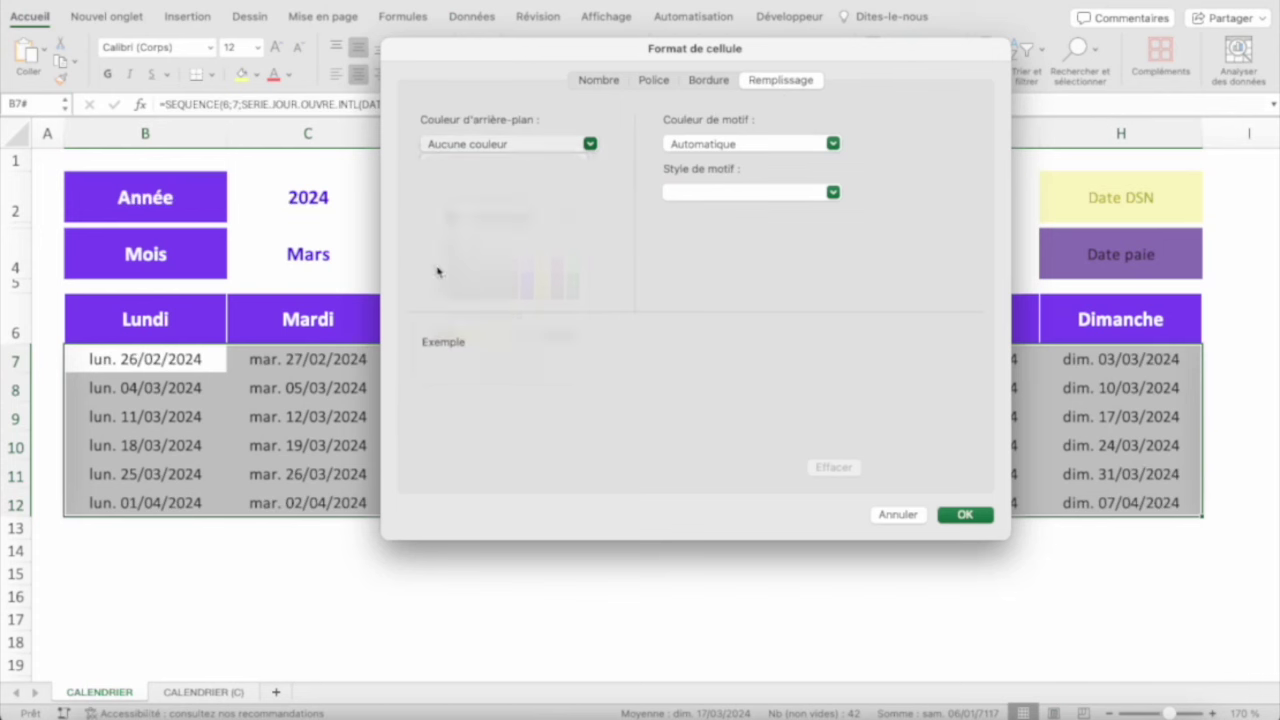
left_click(601, 85)
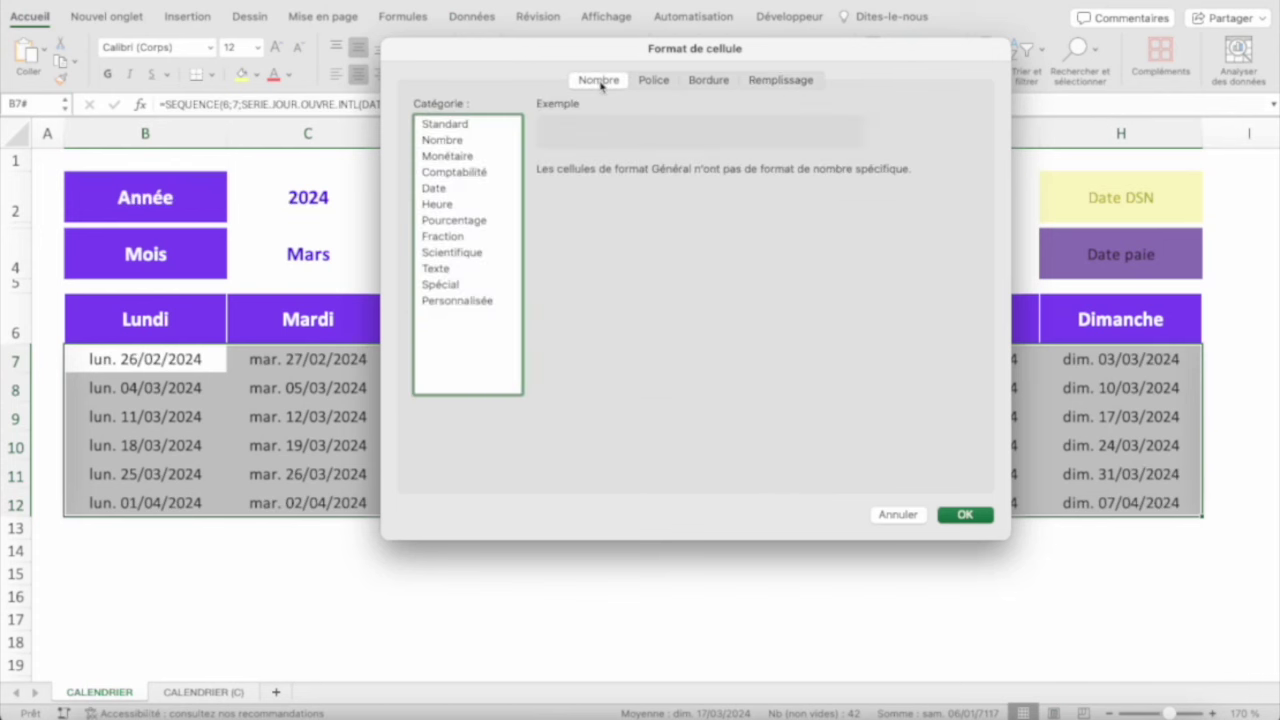
left_click(441, 300)
double_click(555, 193)
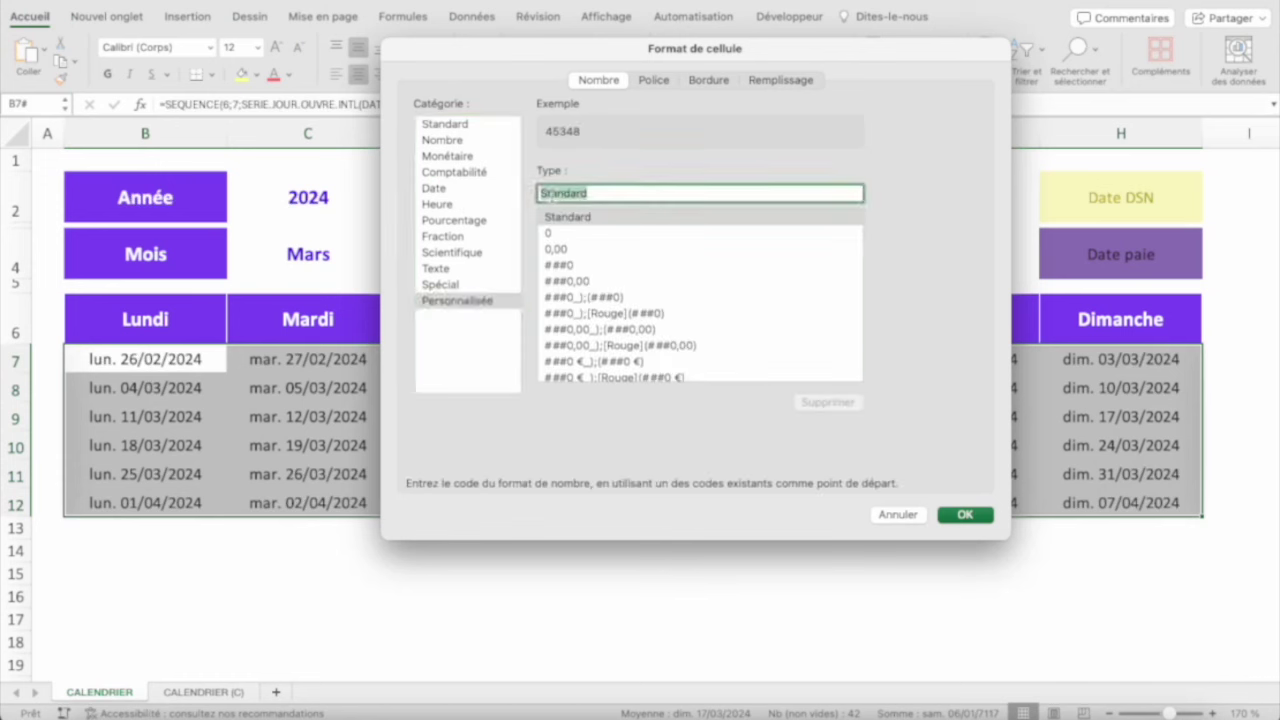
type("\"\"")
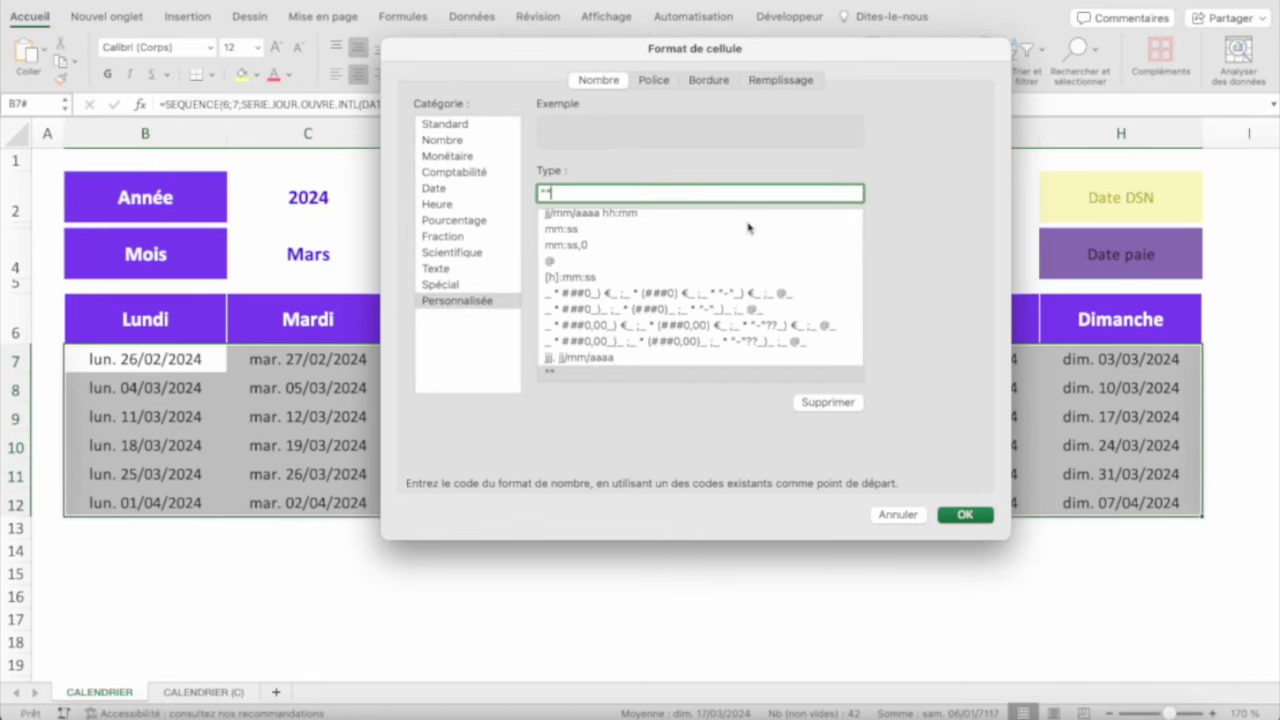
left_click(657, 80)
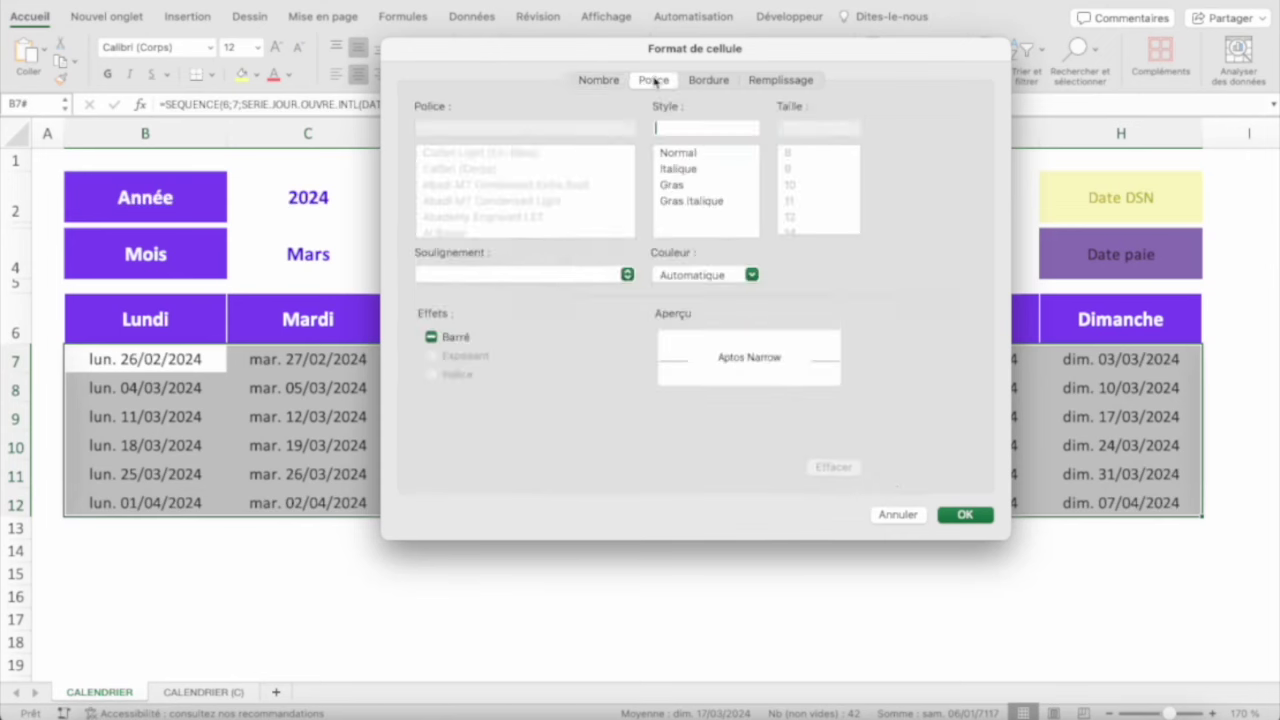
left_click(727, 81)
left_click(744, 136)
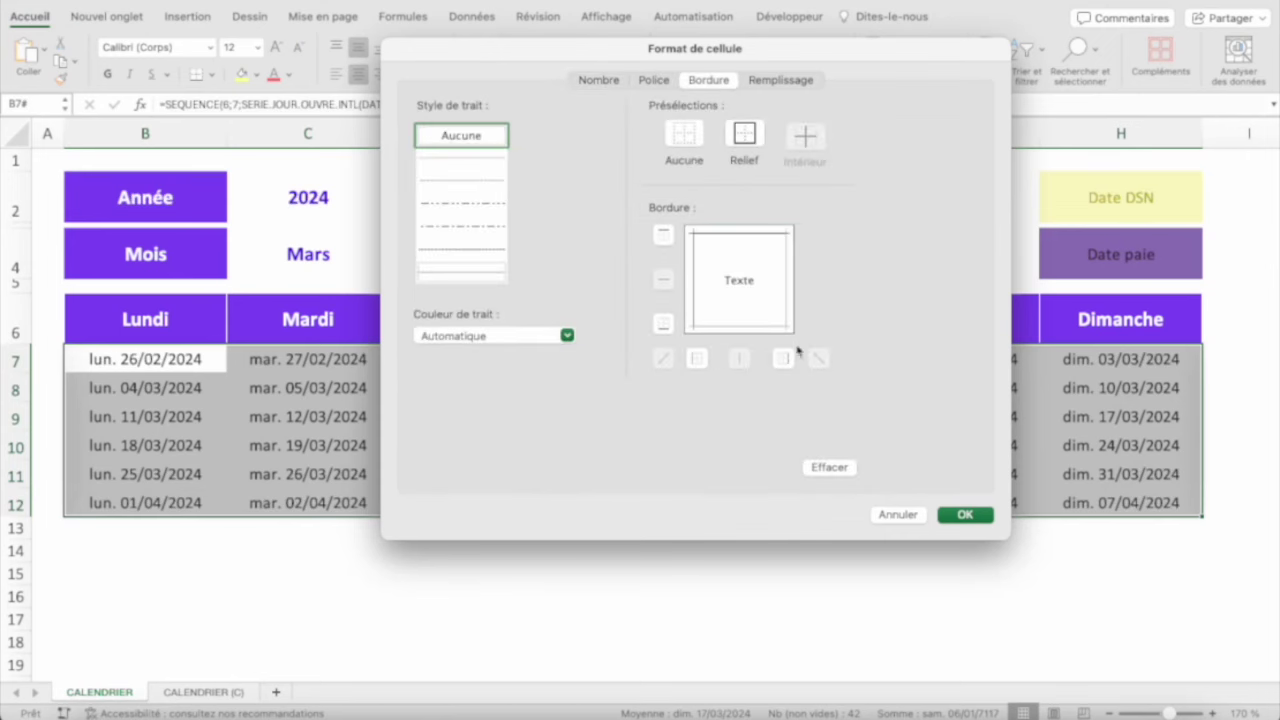
left_click(462, 337)
key("Escape")
key("Escape")
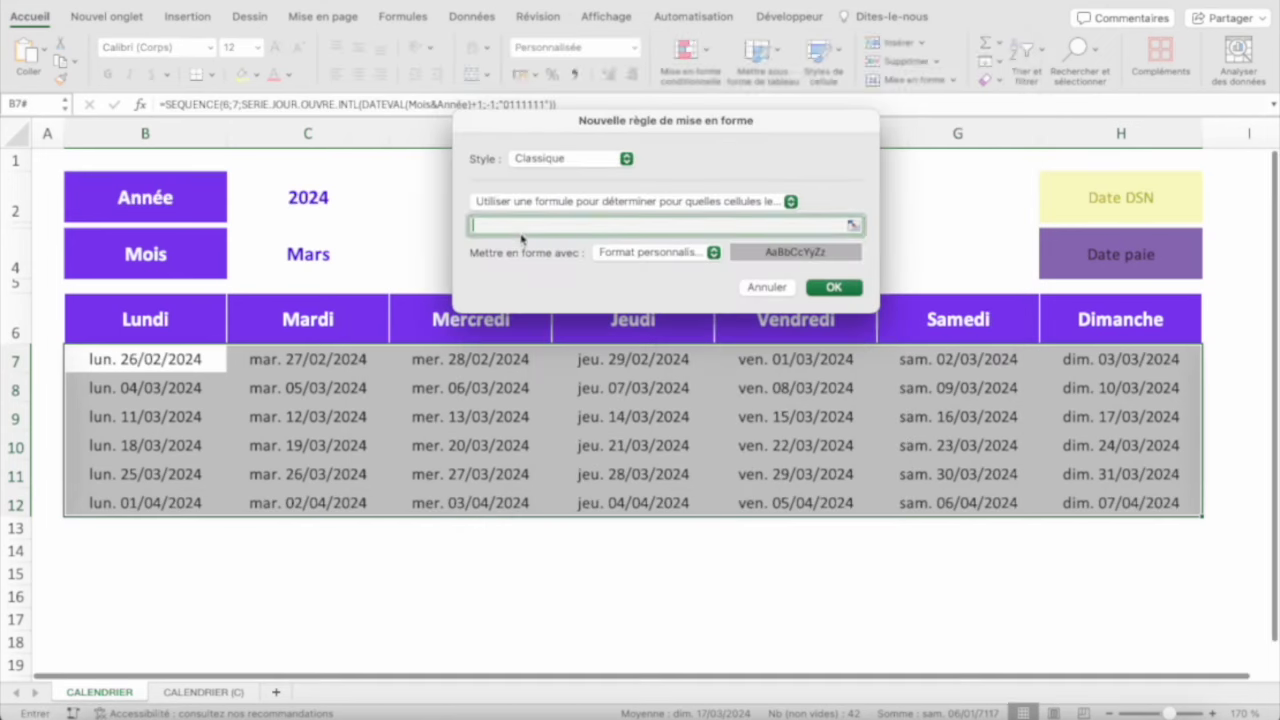
Enter the rule formula =MOIS(B7)<>MOIS(DATEVAL(Mois&Année)) and apply it
type("=")
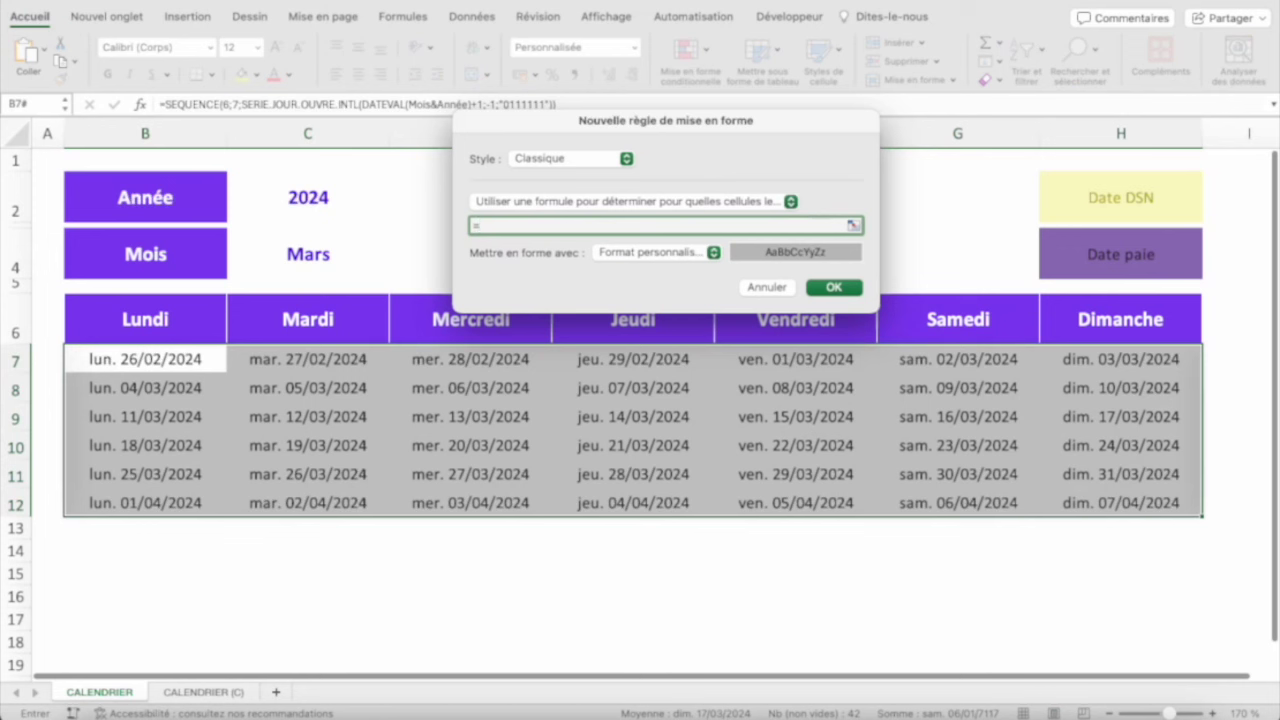
type("MOIS(")
left_click(150, 345)
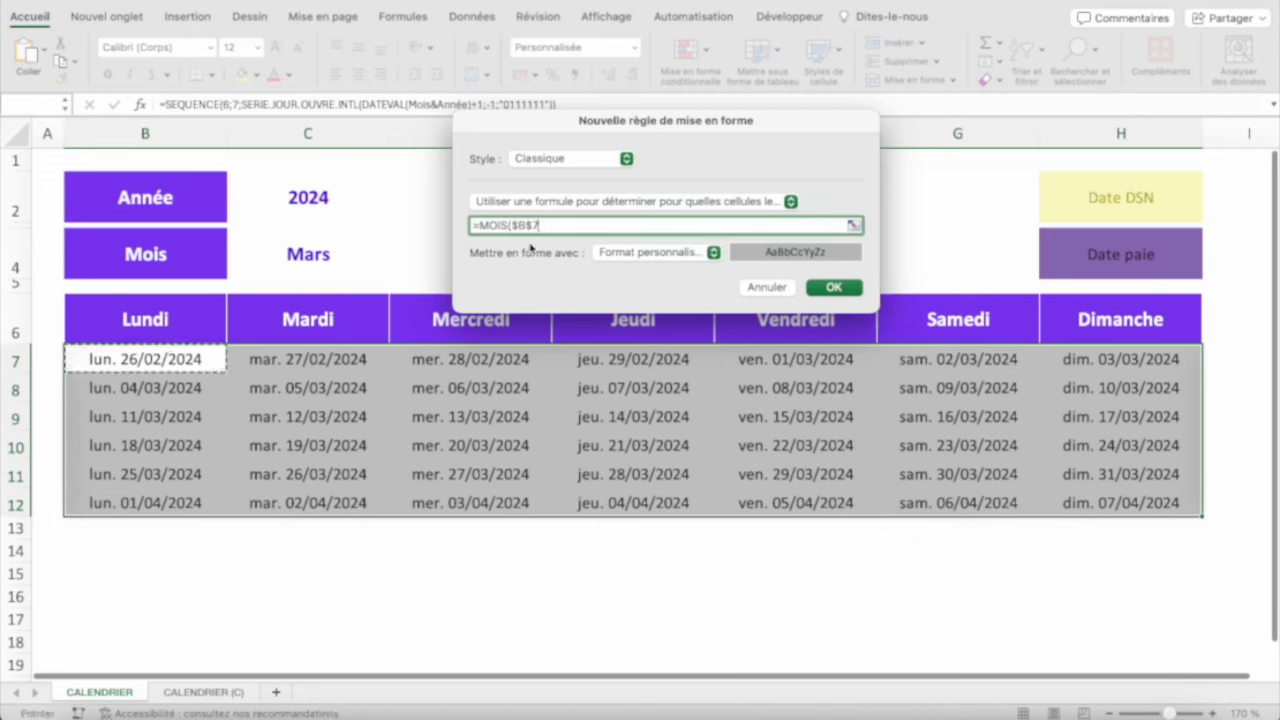
key("F2")
key("Left")
key("BackSpace")
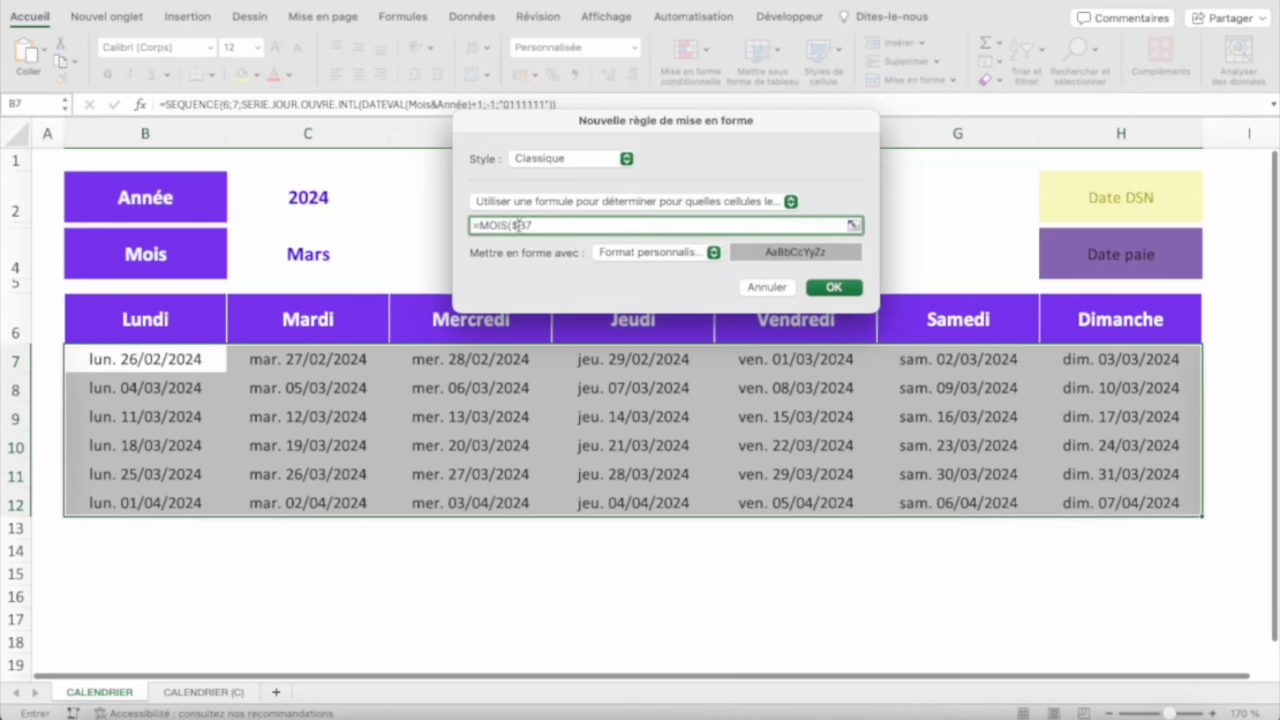
key("Left")
key("BackSpace")
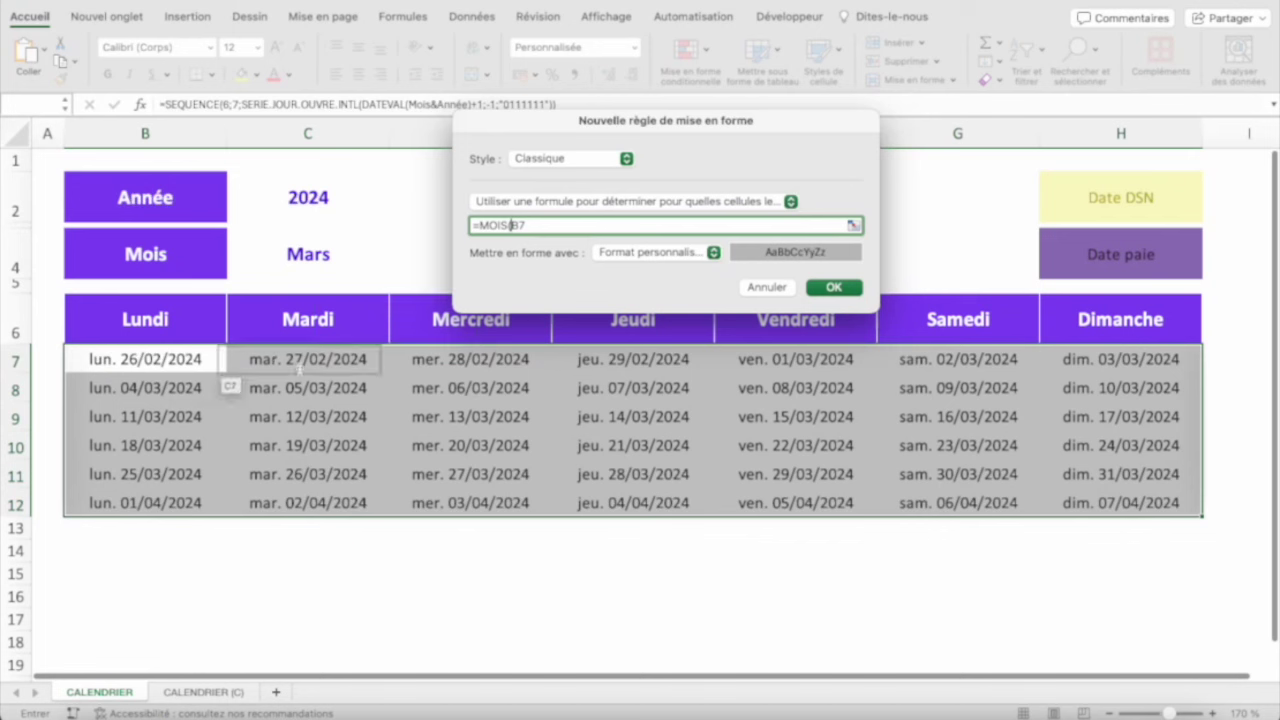
left_click(550, 225)
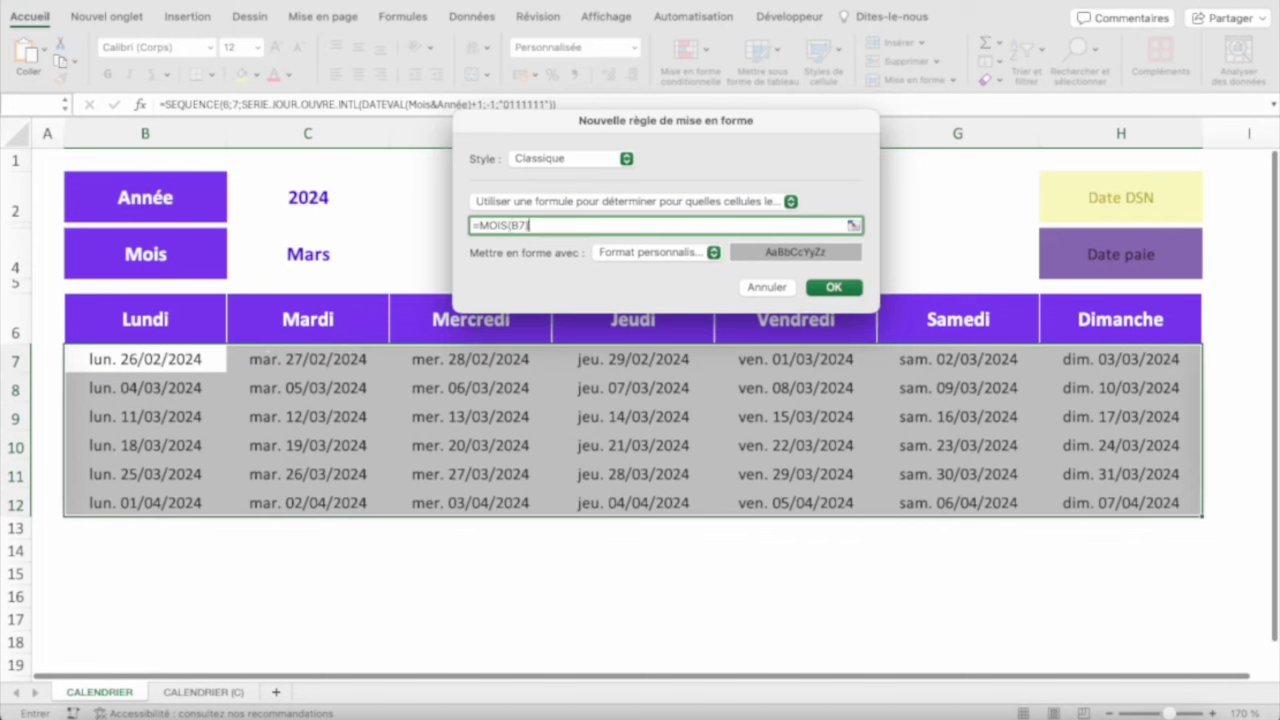
type(")<>M")
type("OIS(DATE")
type("VAL(Mois")
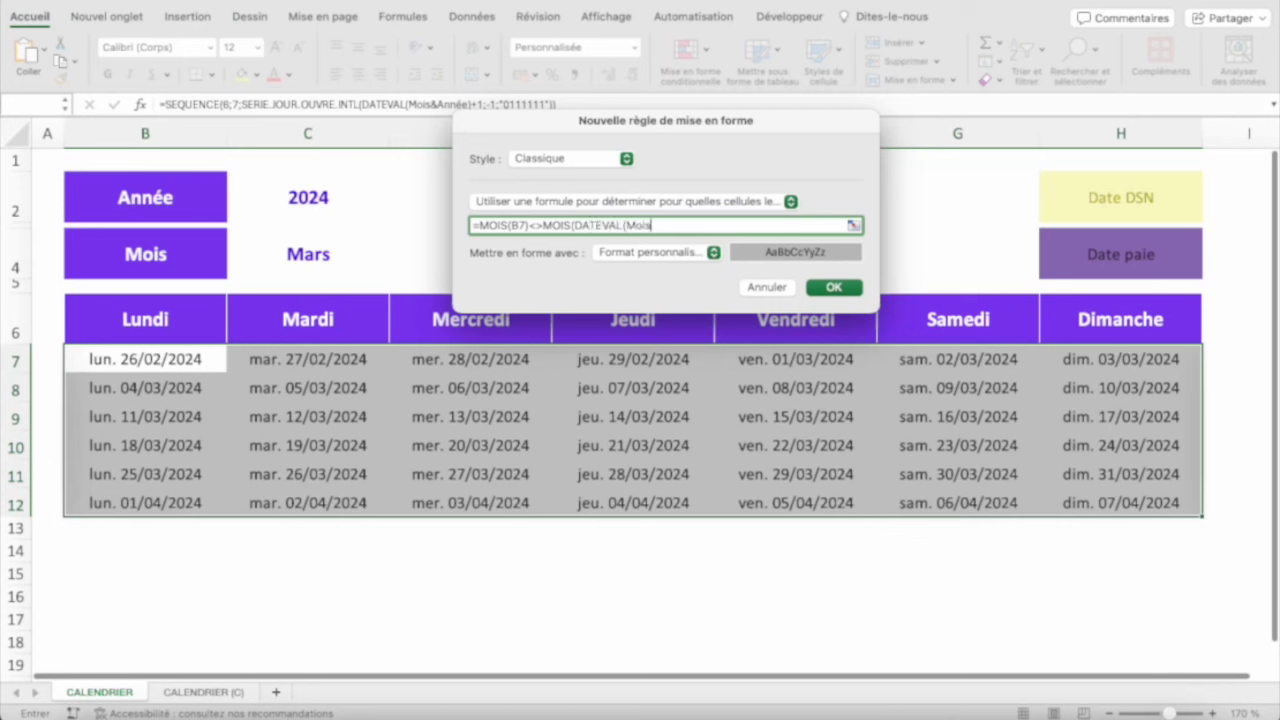
type("&Année")
left_click(837, 288)
left_click(247, 440)
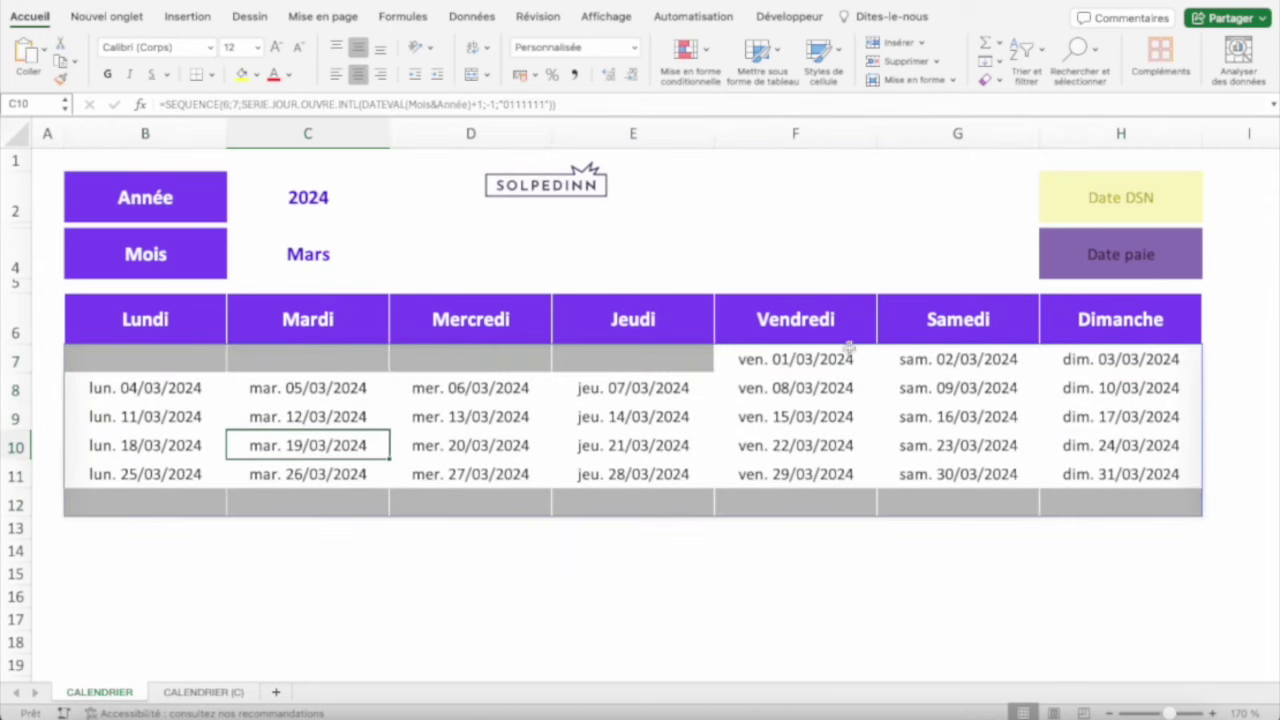
left_click(795, 359)
left_click(1112, 468)
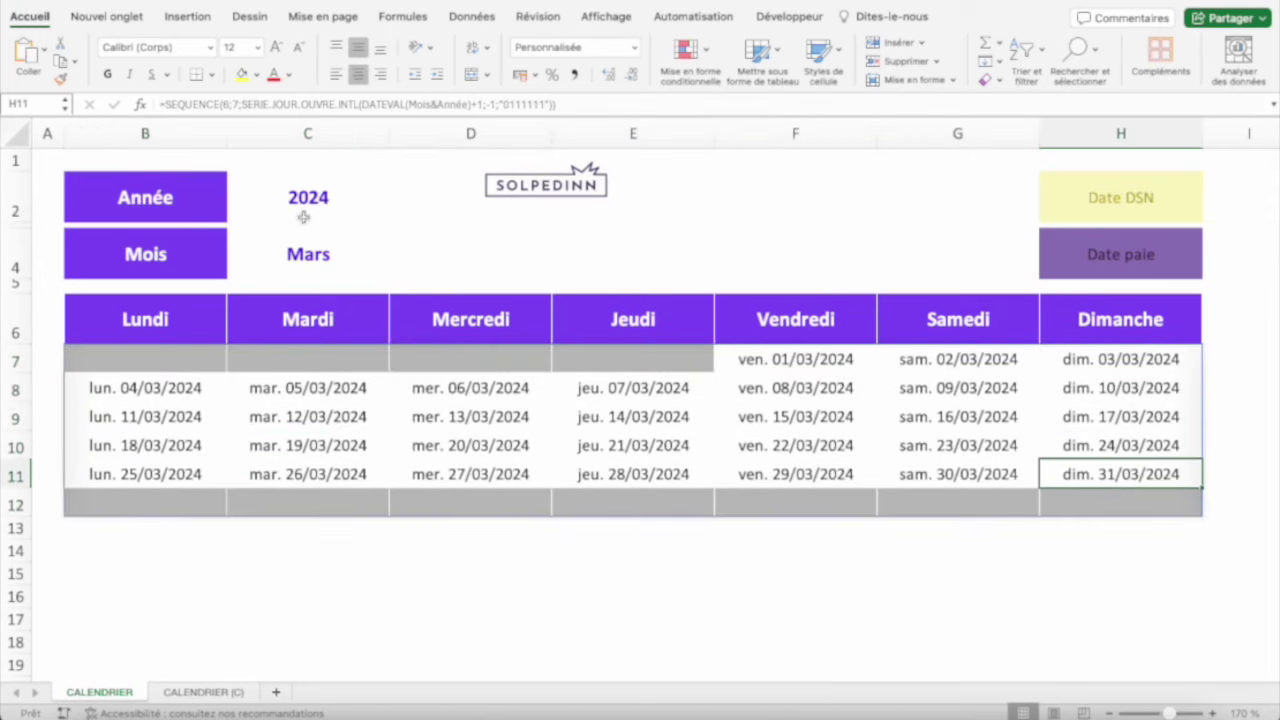
left_click(290, 262)
left_click(395, 271)
left_click(240, 390)
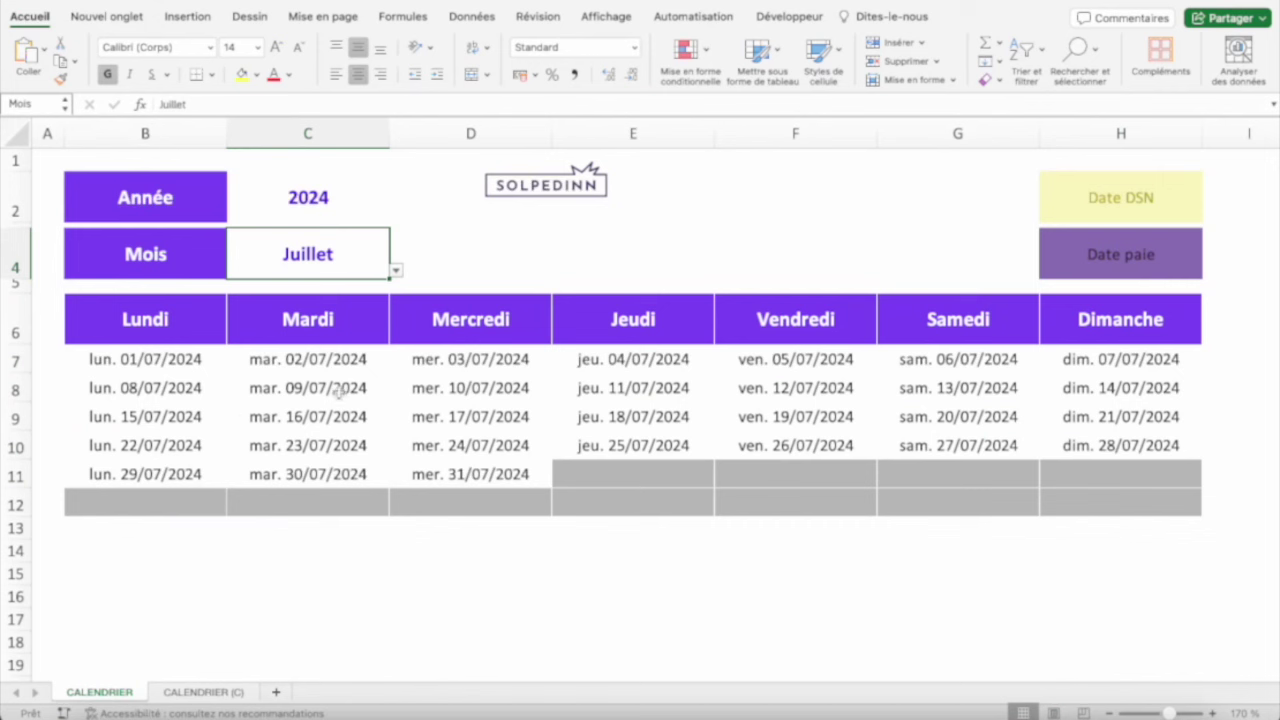
left_click_drag(94, 362, 222, 390)
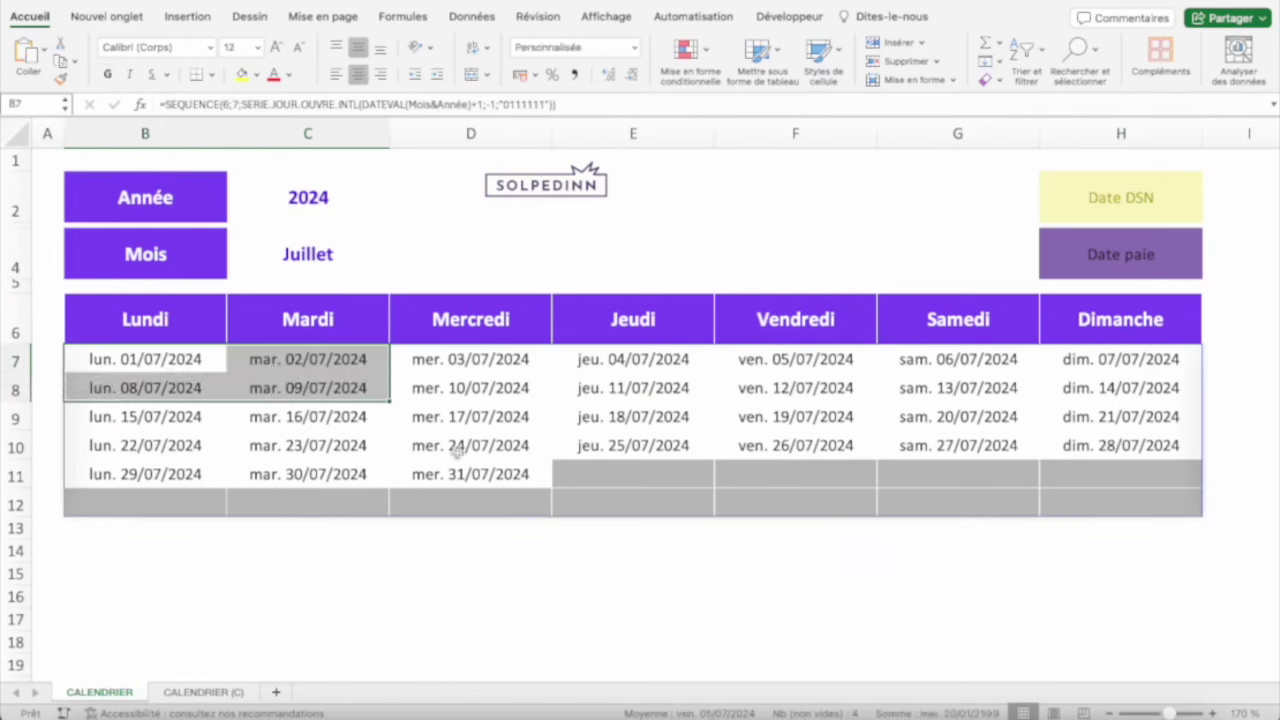
left_click_drag(577, 482, 1081, 499)
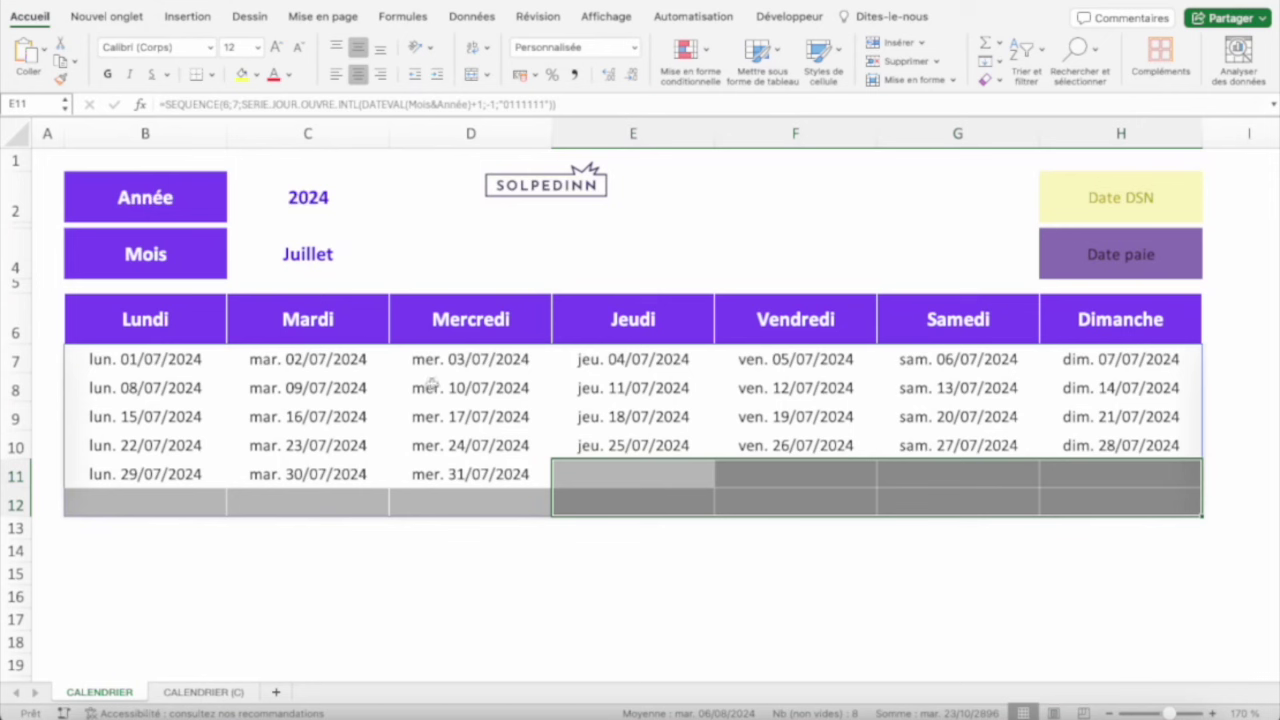
left_click(398, 362)
left_click(305, 236)
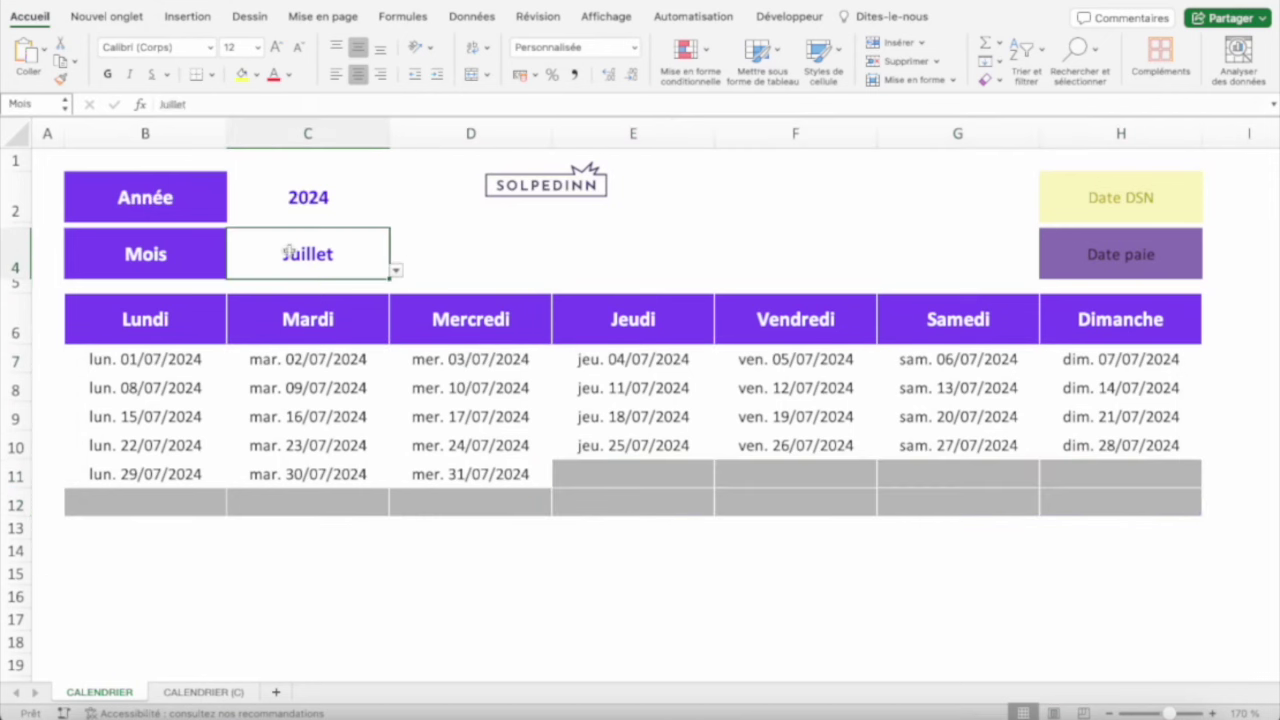
left_click(396, 270)
left_click(247, 304)
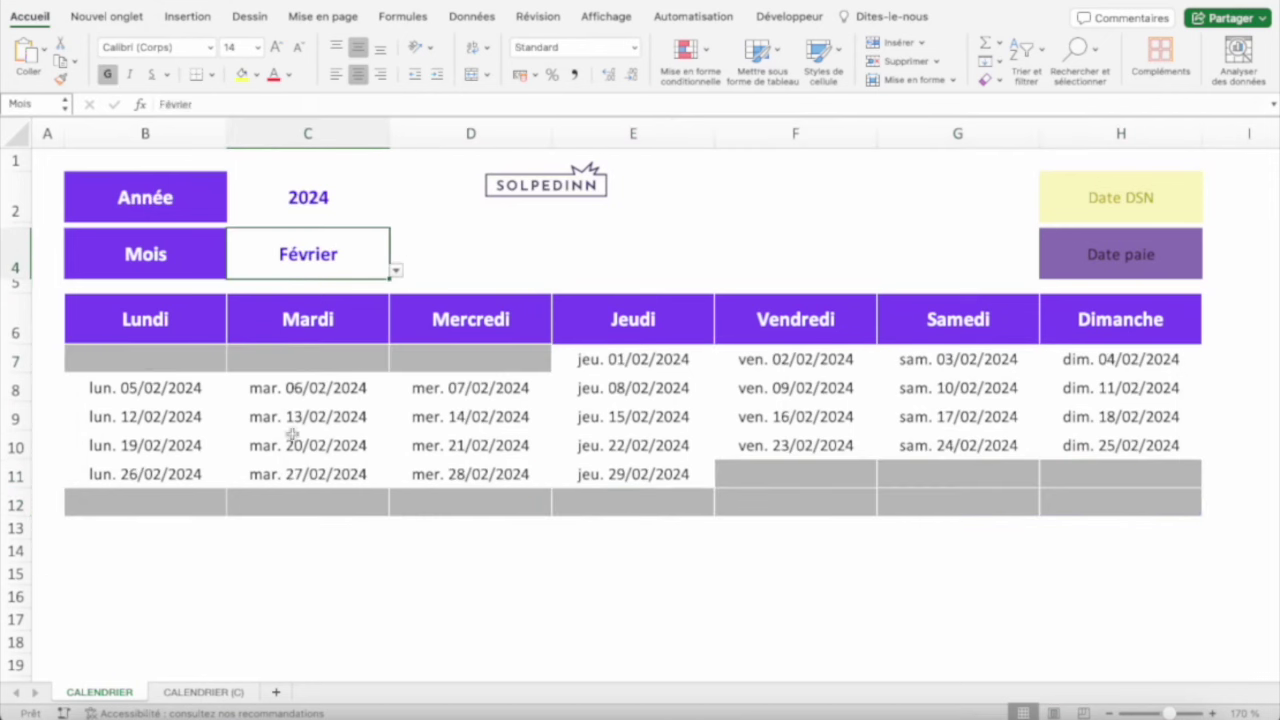
left_click_drag(145, 355, 481, 353)
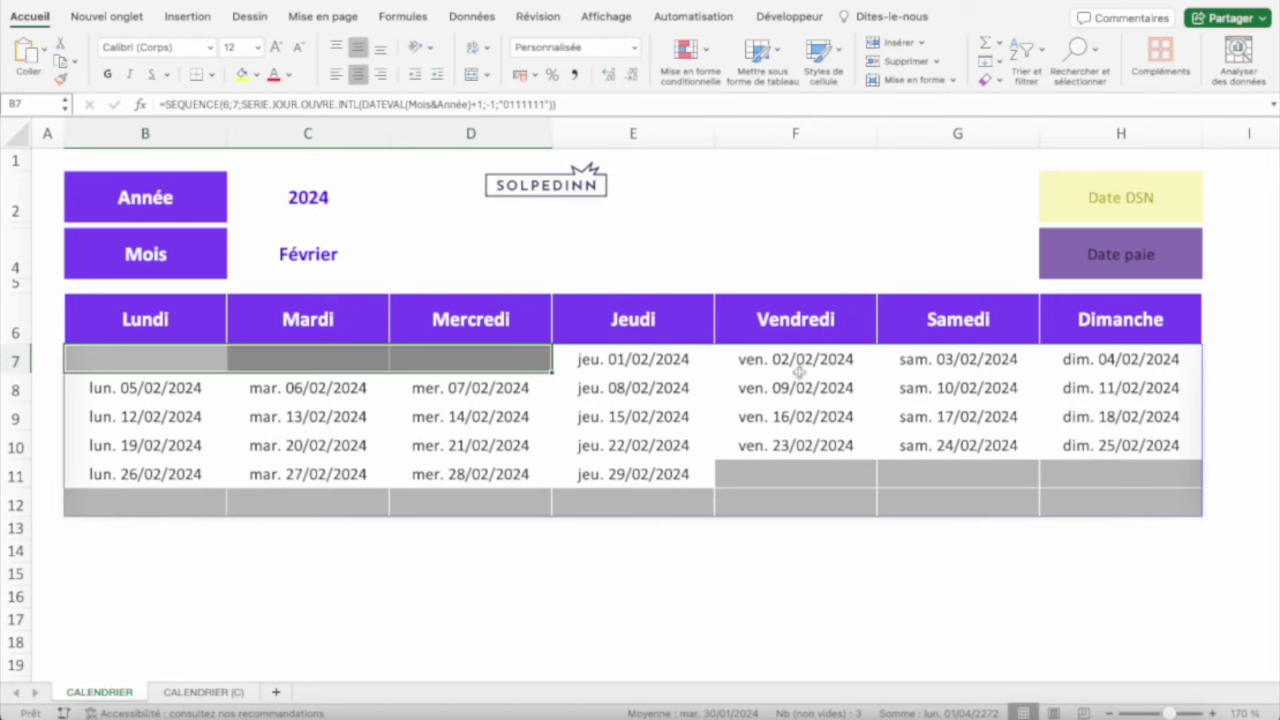
left_click(158, 362)
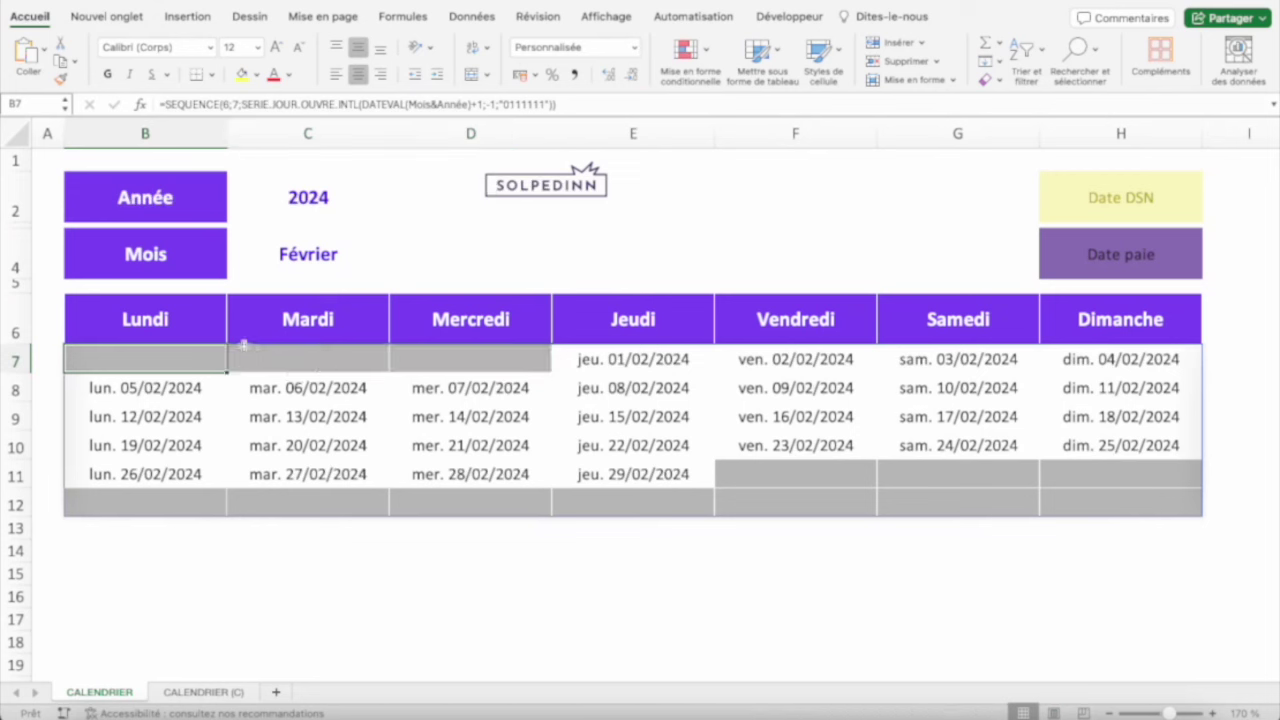
left_click_drag(243, 345, 445, 350)
left_click(162, 348)
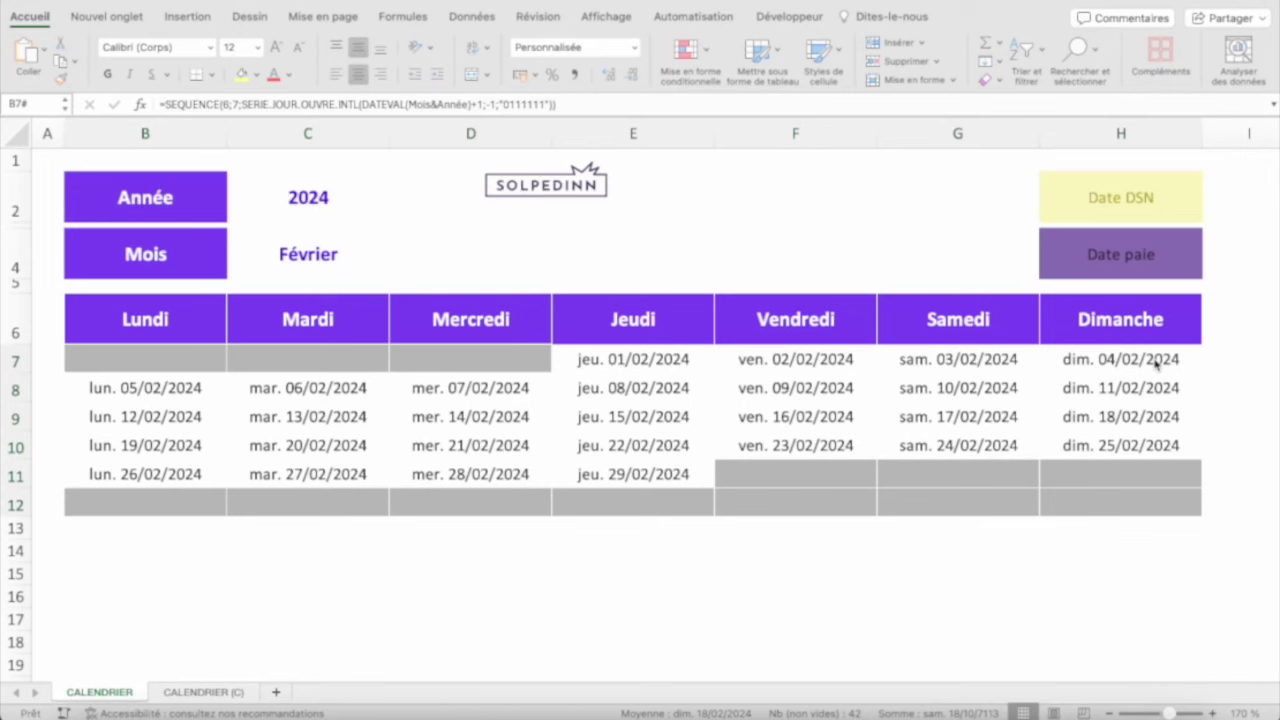
Start a new classic formula-based conditional formatting rule on the calendar grid
left_click(151, 358)
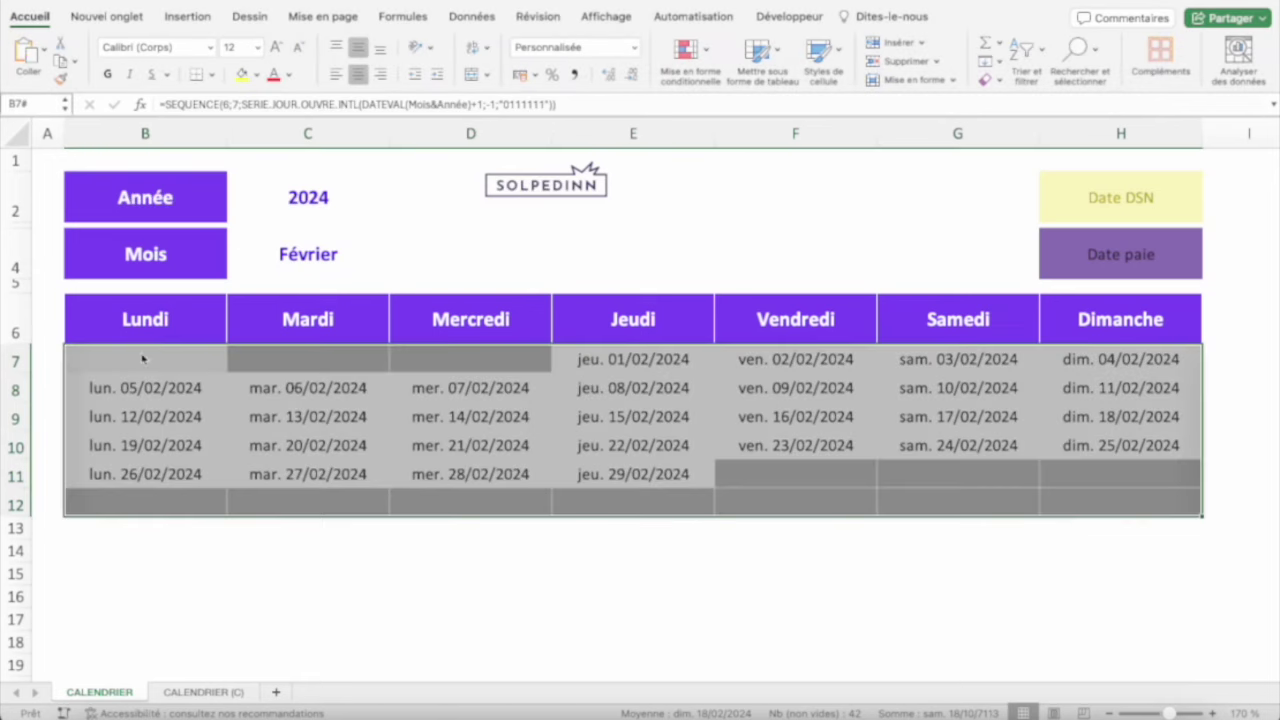
left_click(700, 48)
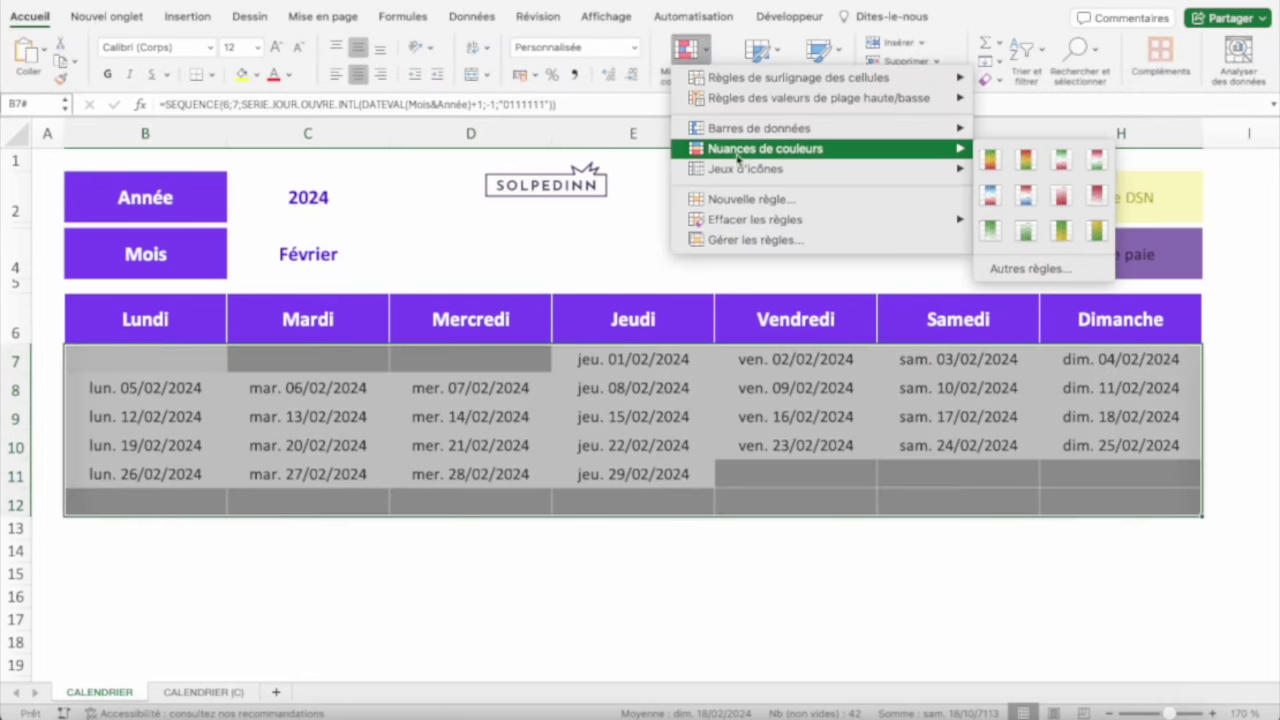
left_click(750, 199)
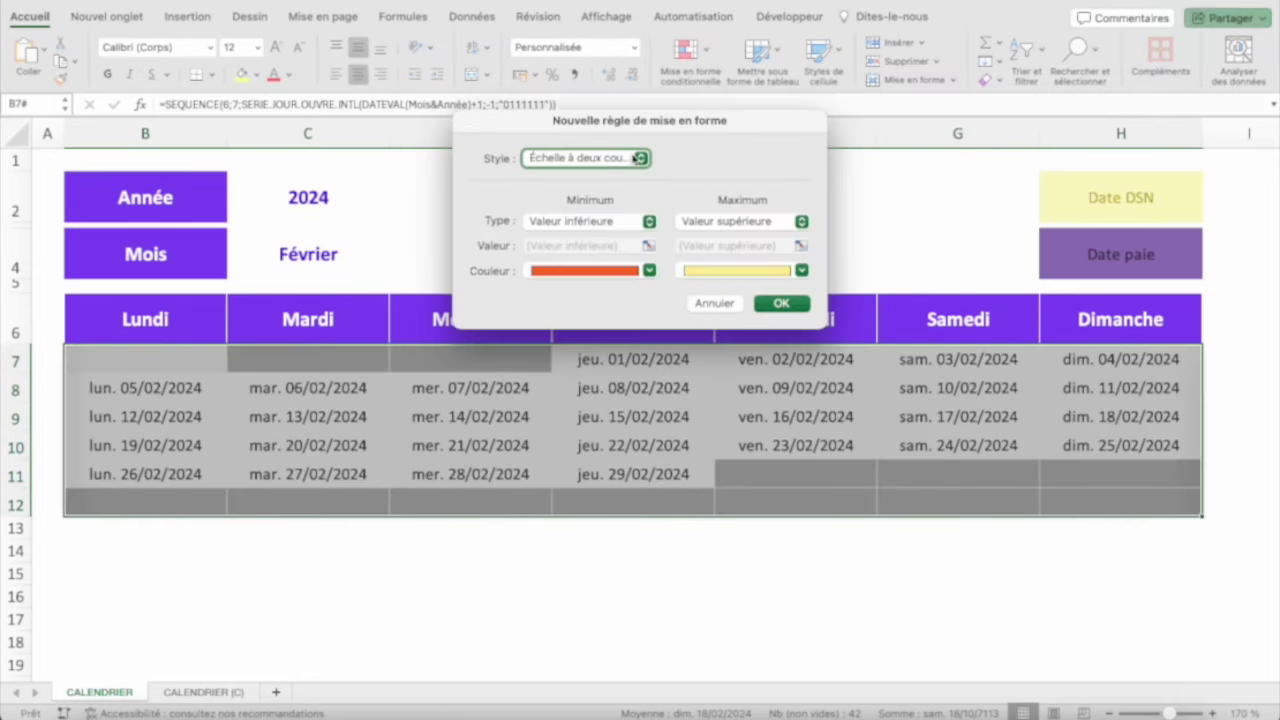
left_click(560, 160)
left_click(556, 232)
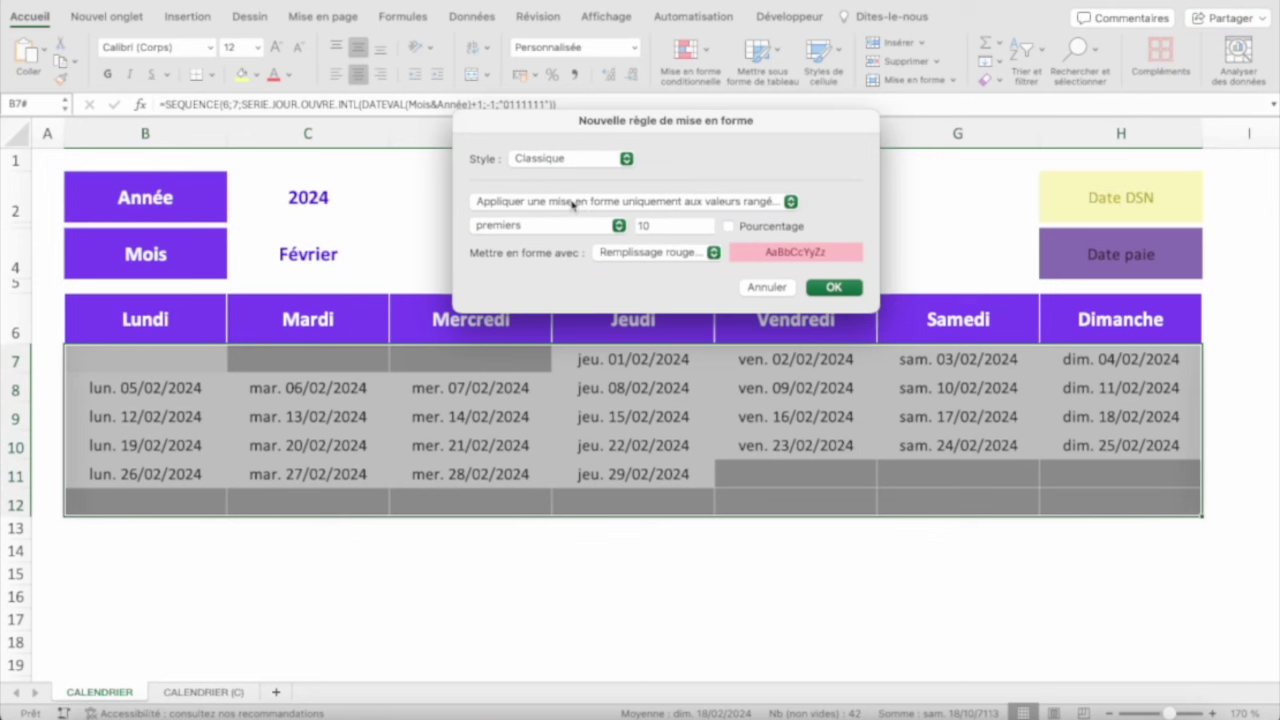
left_click(574, 205)
left_click(567, 258)
Apply the red-fill rule =B7=SERIE.JOUR.OUVRE.INTL(DATEVAL(Mois&Année)+4;-1;"0000011")
left_click(598, 226)
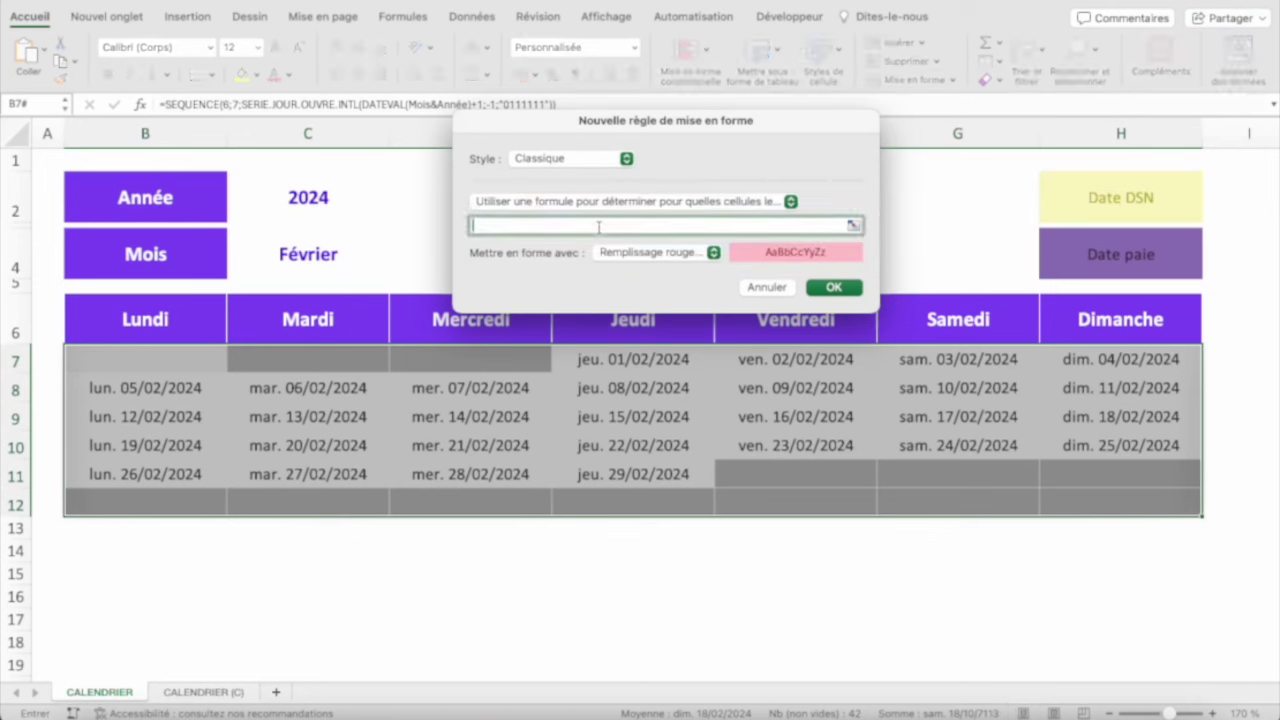
type("=")
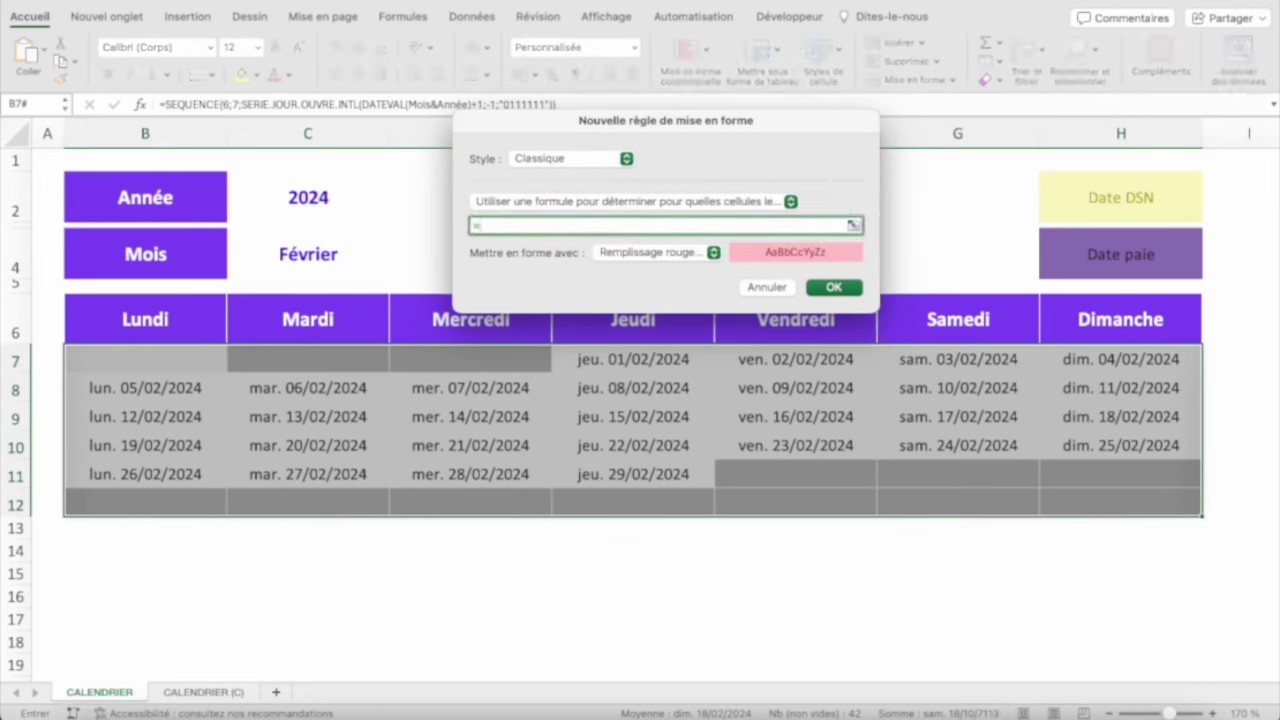
left_click(122, 367)
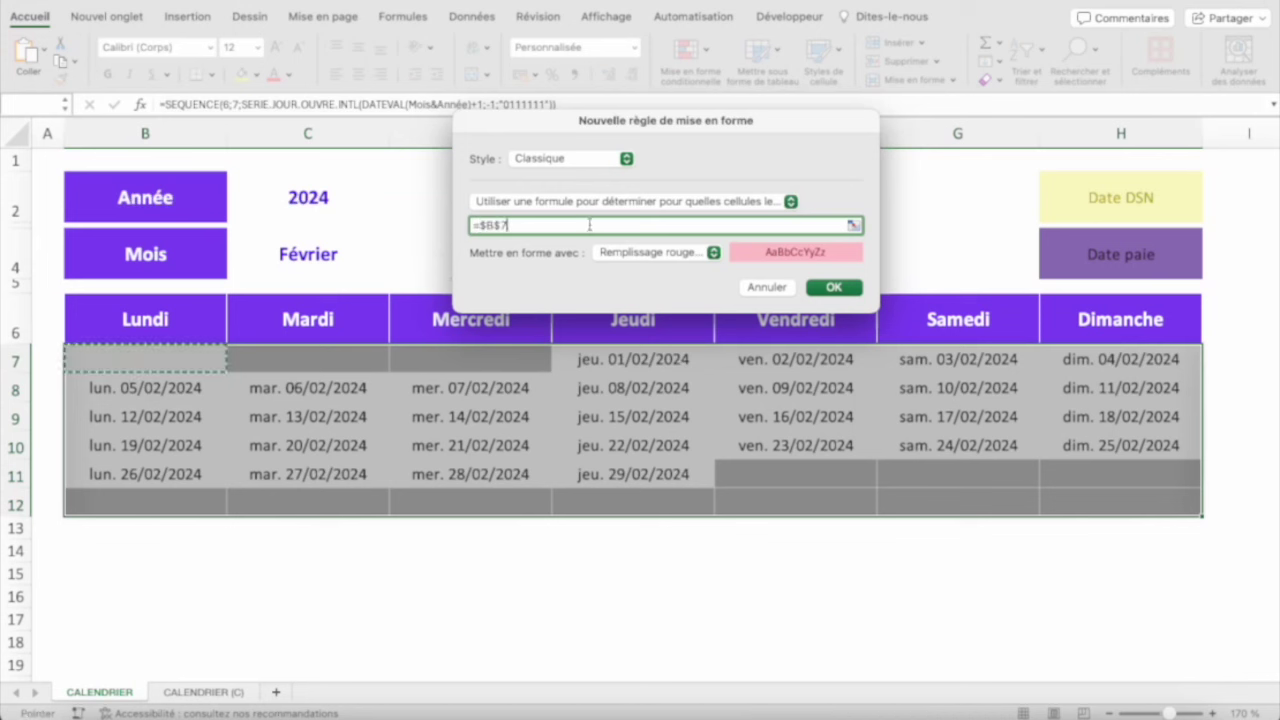
left_click(485, 225)
key("BackSpace")
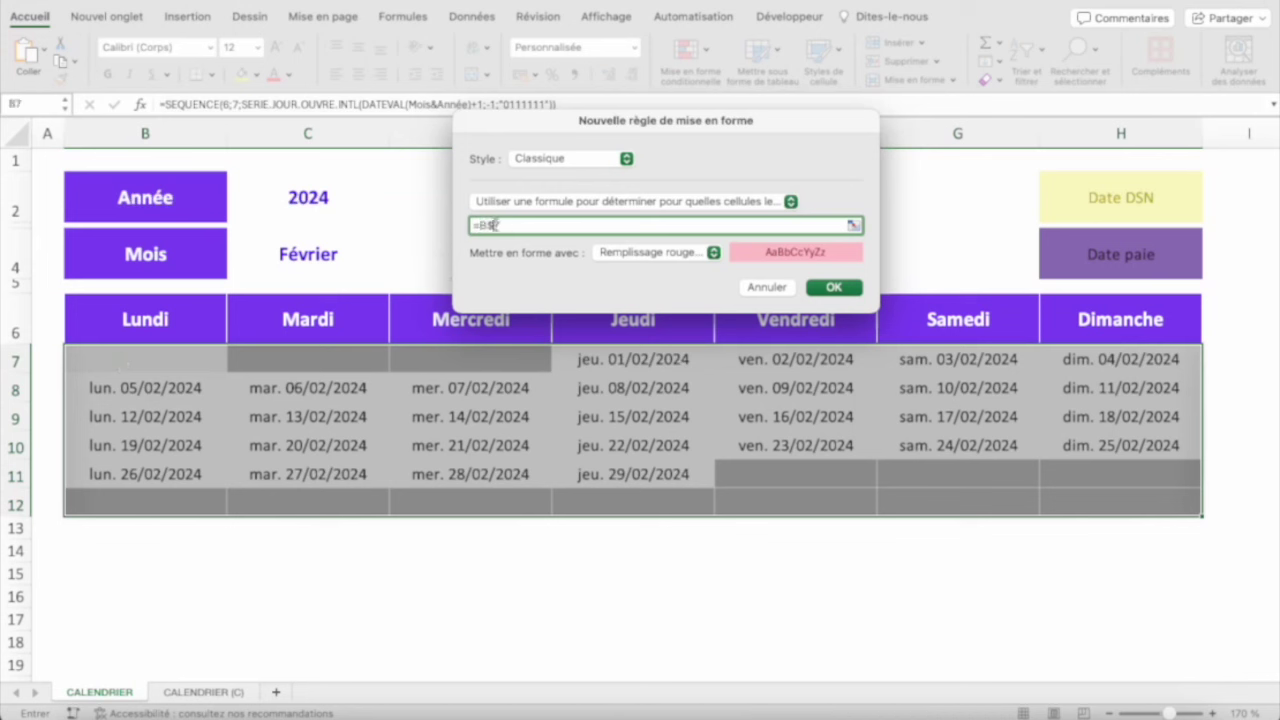
left_click(493, 225)
key("BackSpace")
type("=S")
type("ERIE")
type(".JOUR.")
type("OUV")
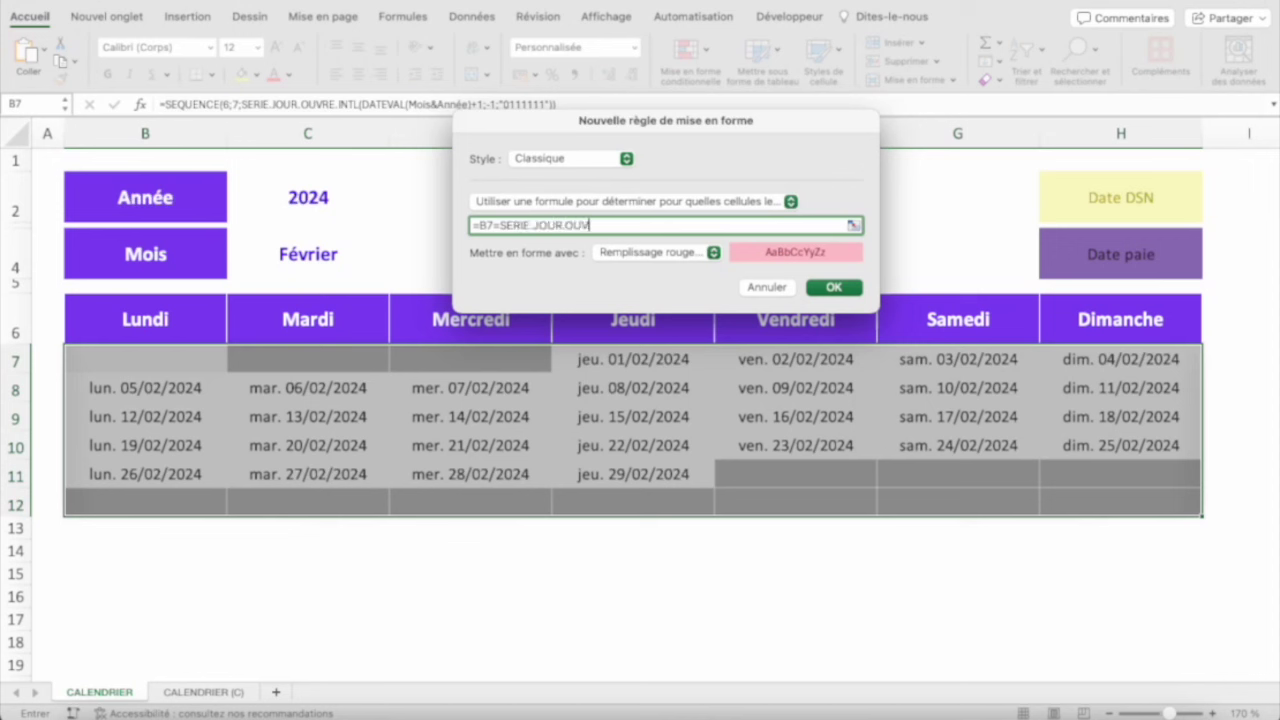
type("RE.INTL(D")
type("ATEVAL(Mois&Année)+4;-1")
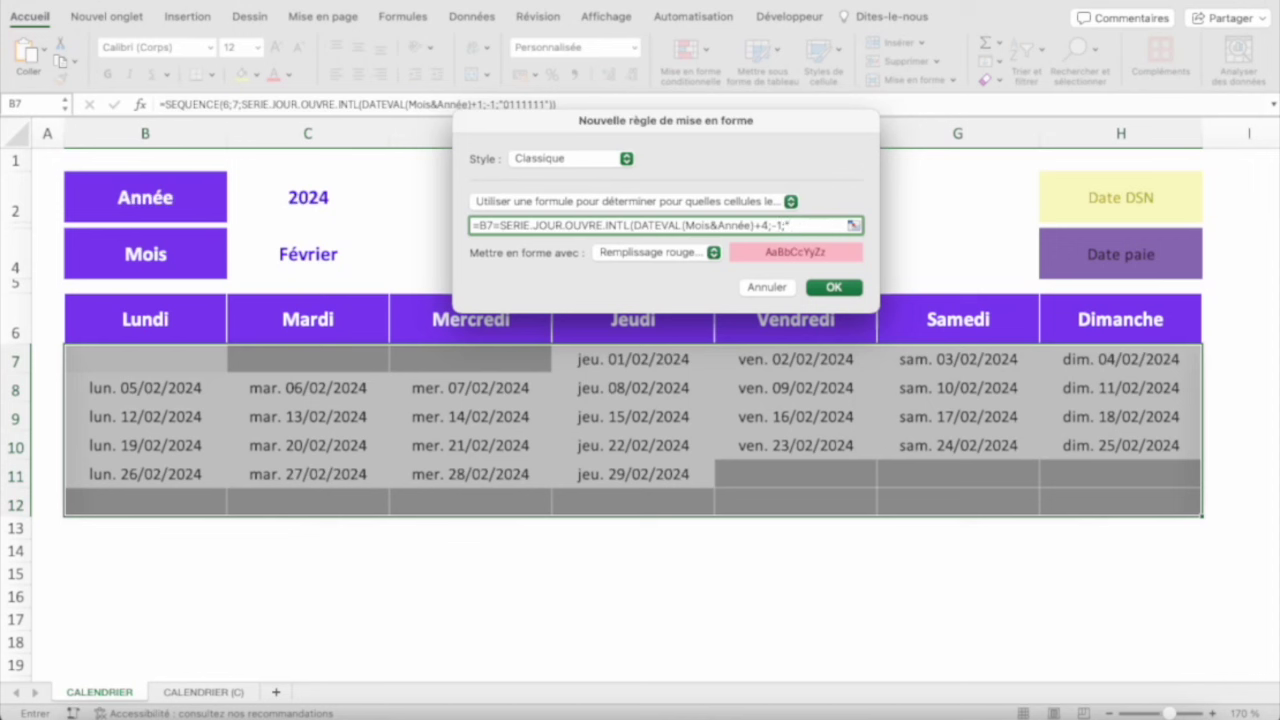
type("00011\"")
type(")")
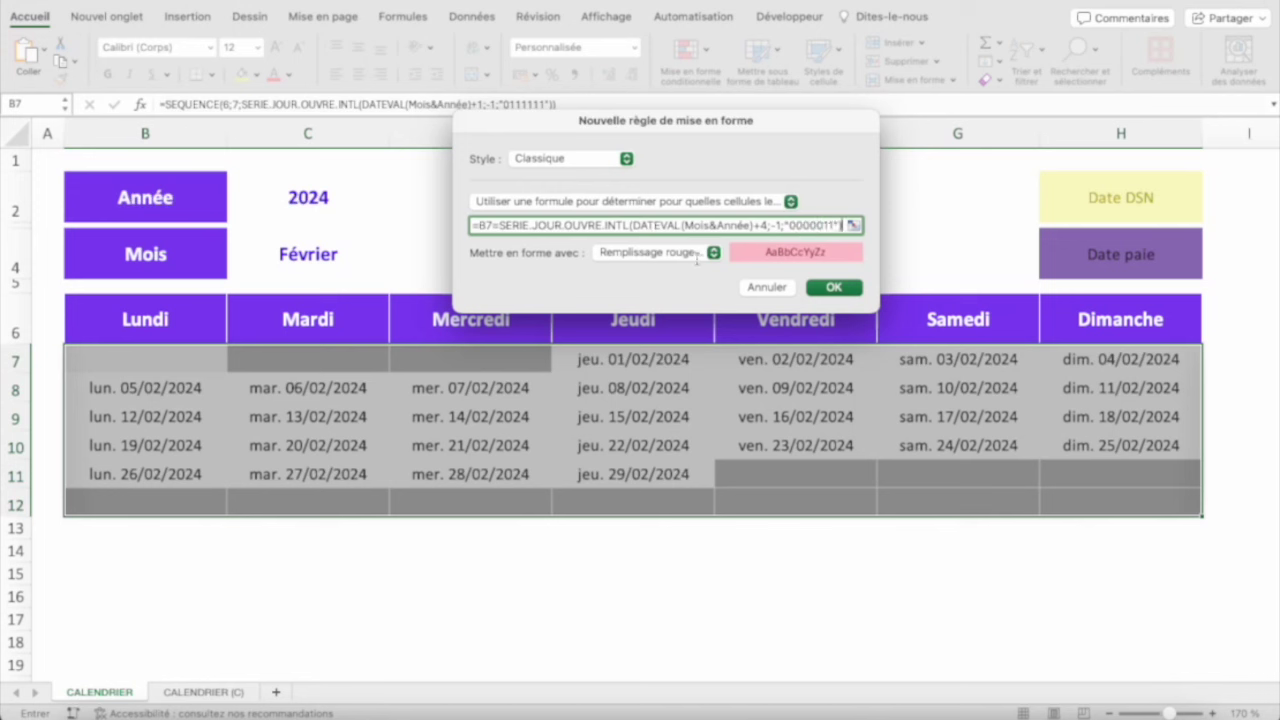
left_click(834, 287)
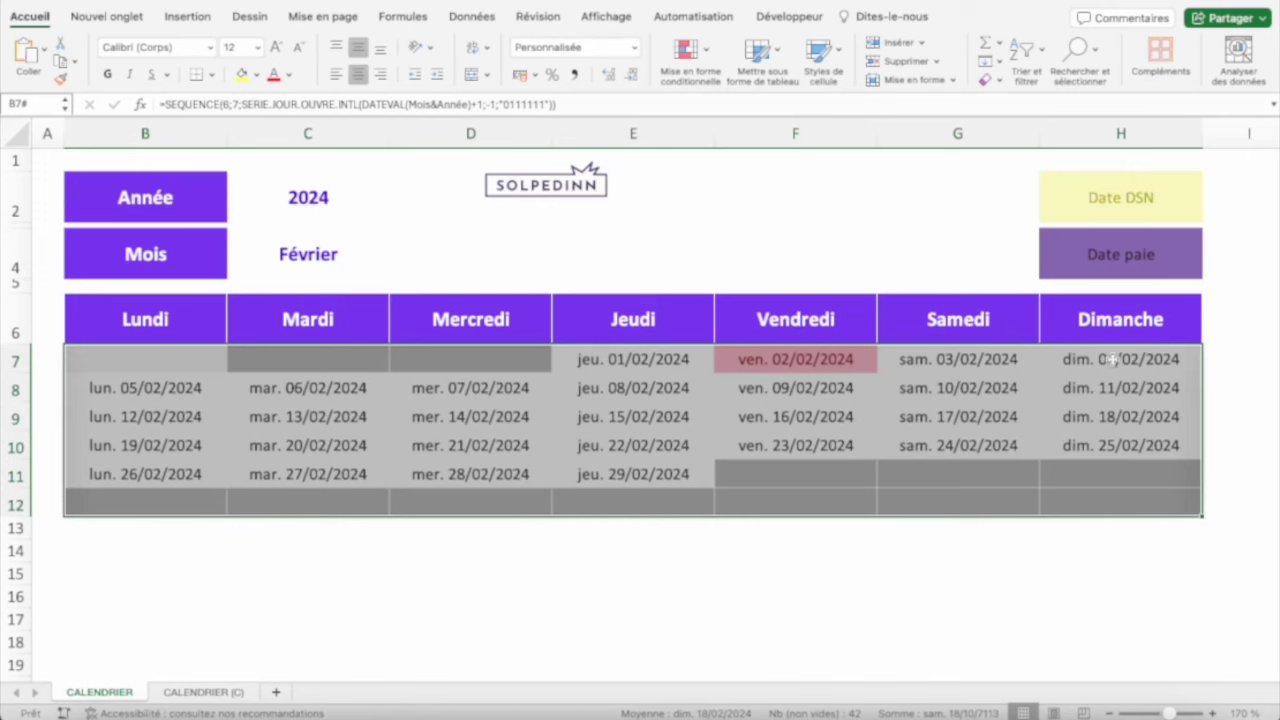
Choose Mars in C4 so the March 2024 calendar marks 04/03/2024 red
left_click(360, 270)
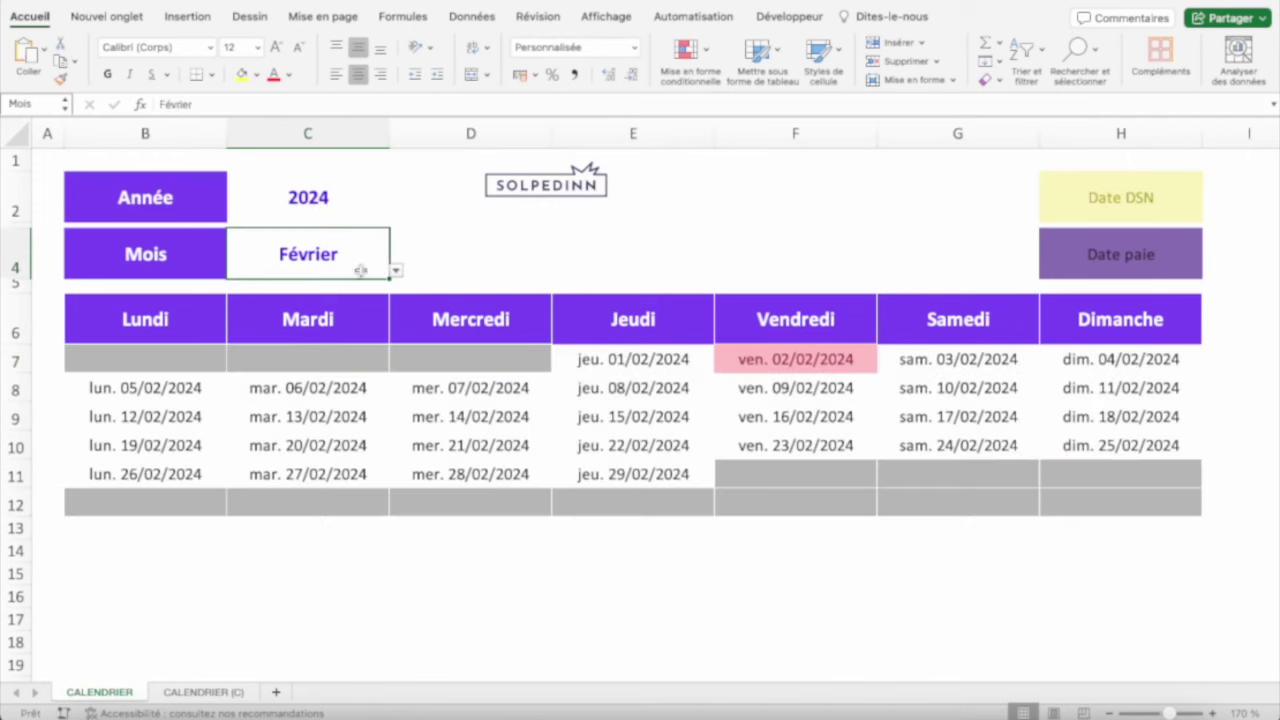
left_click(396, 270)
left_click(292, 316)
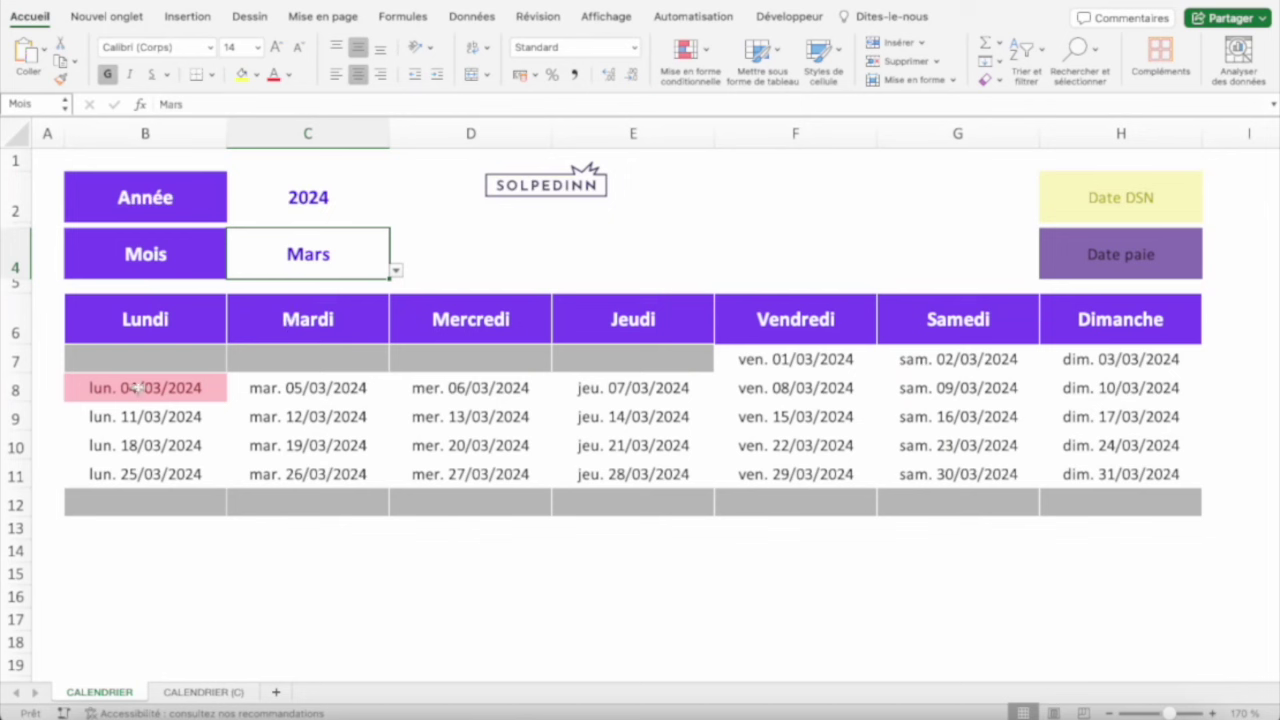
left_click(194, 357)
left_click(688, 52)
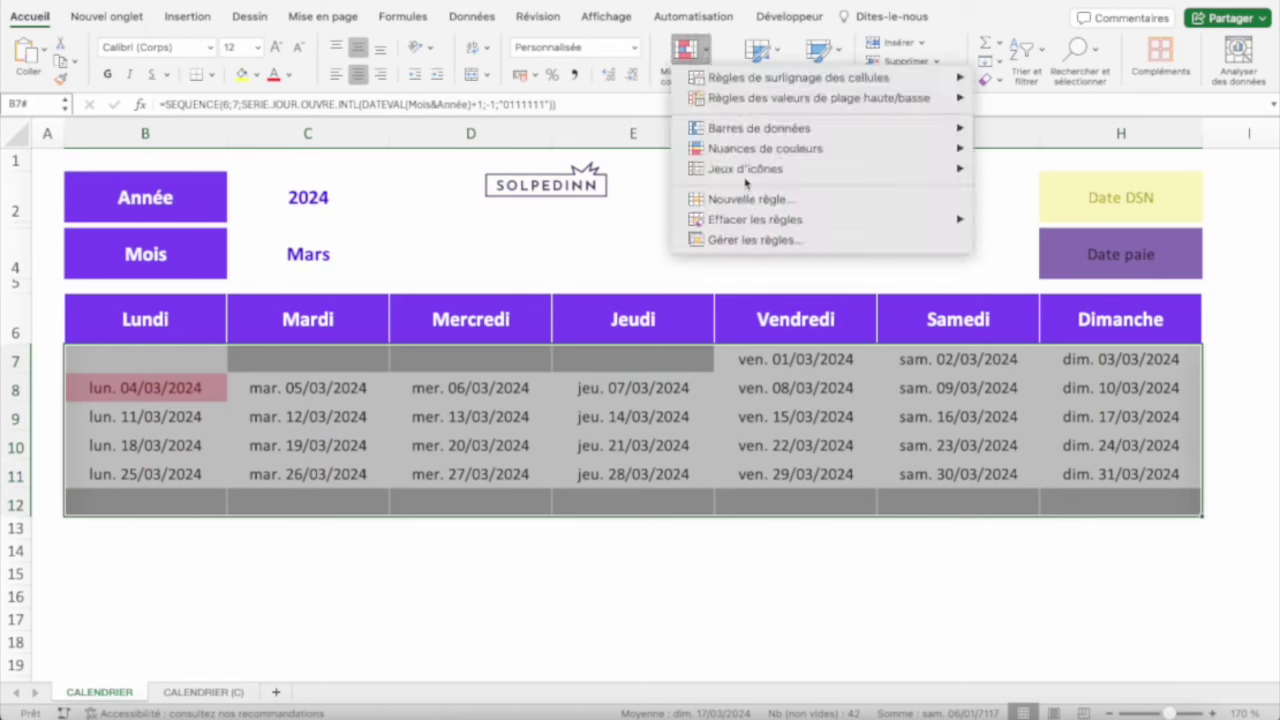
Edit the DSN rule's custom format to use a dark olive yellow border
left_click(755, 240)
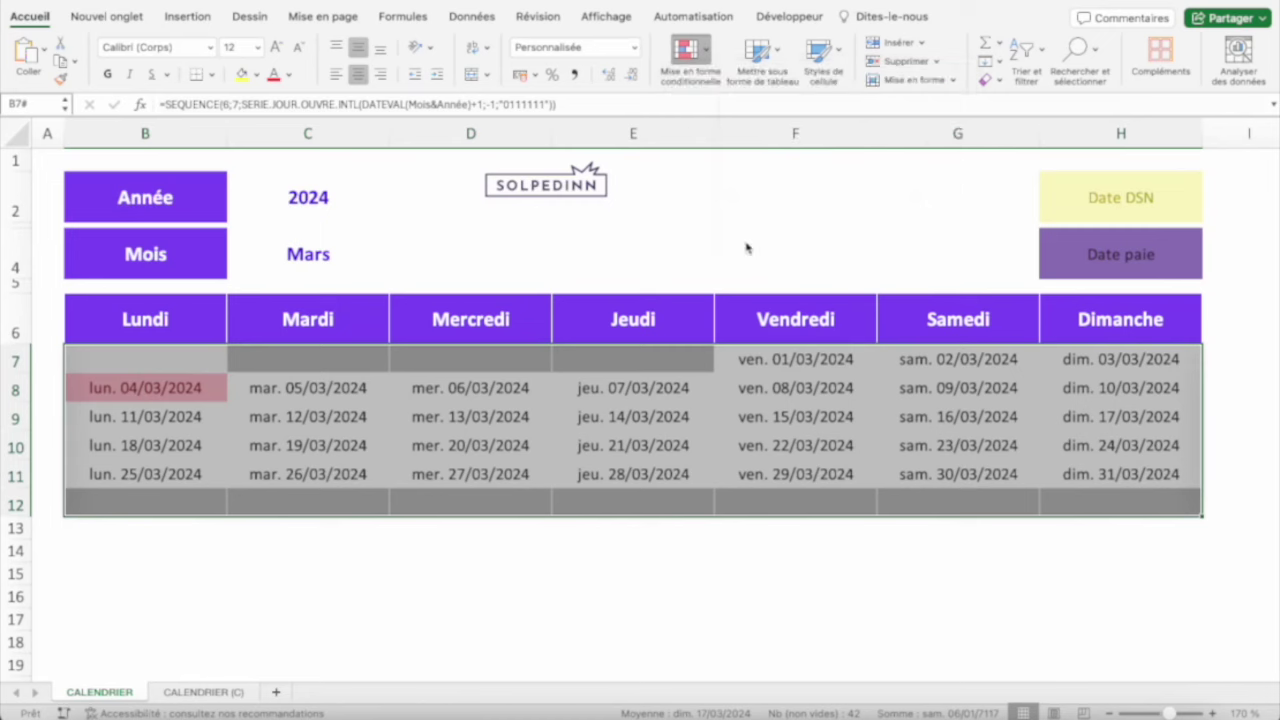
left_click(423, 542)
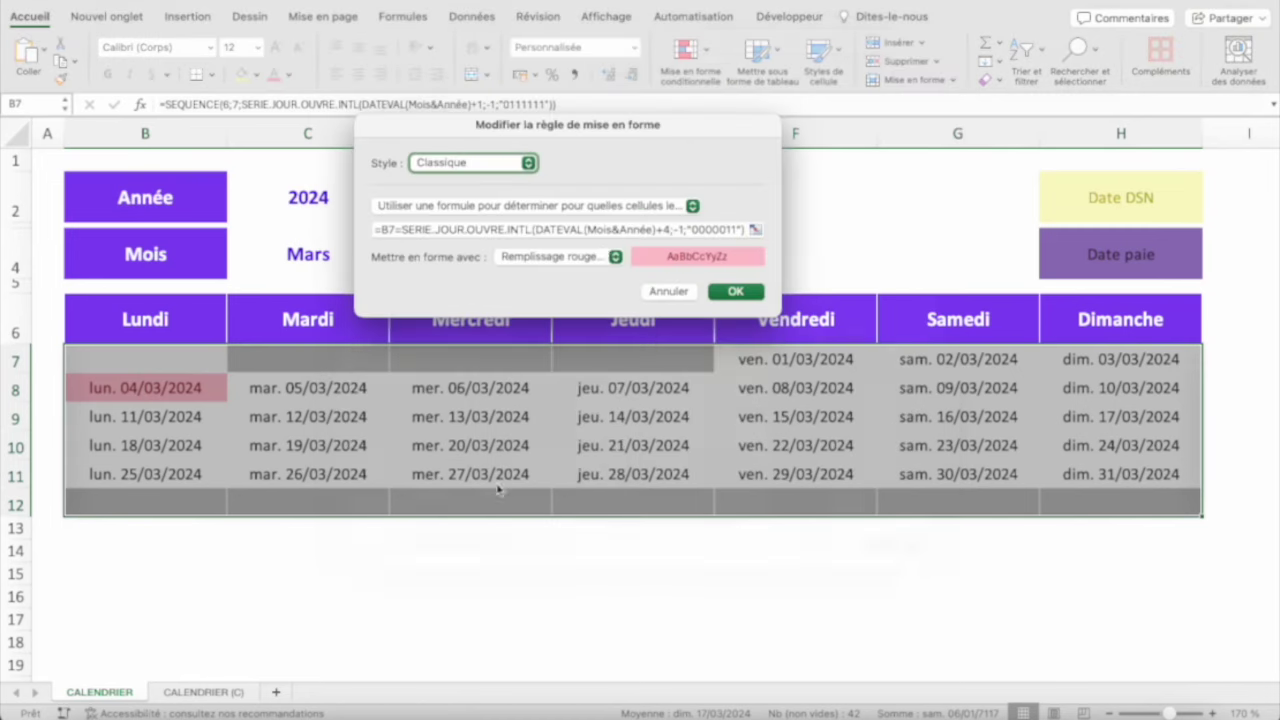
left_click(597, 258)
left_click(552, 376)
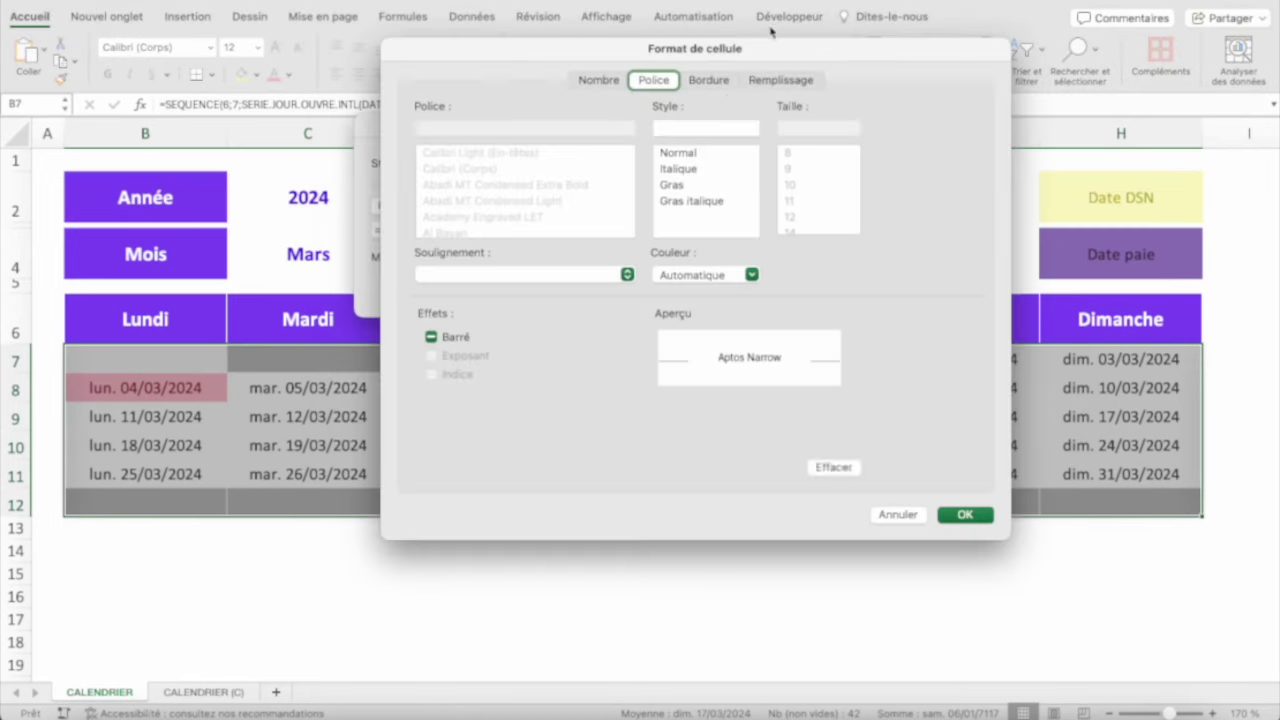
left_click(709, 80)
left_click(474, 338)
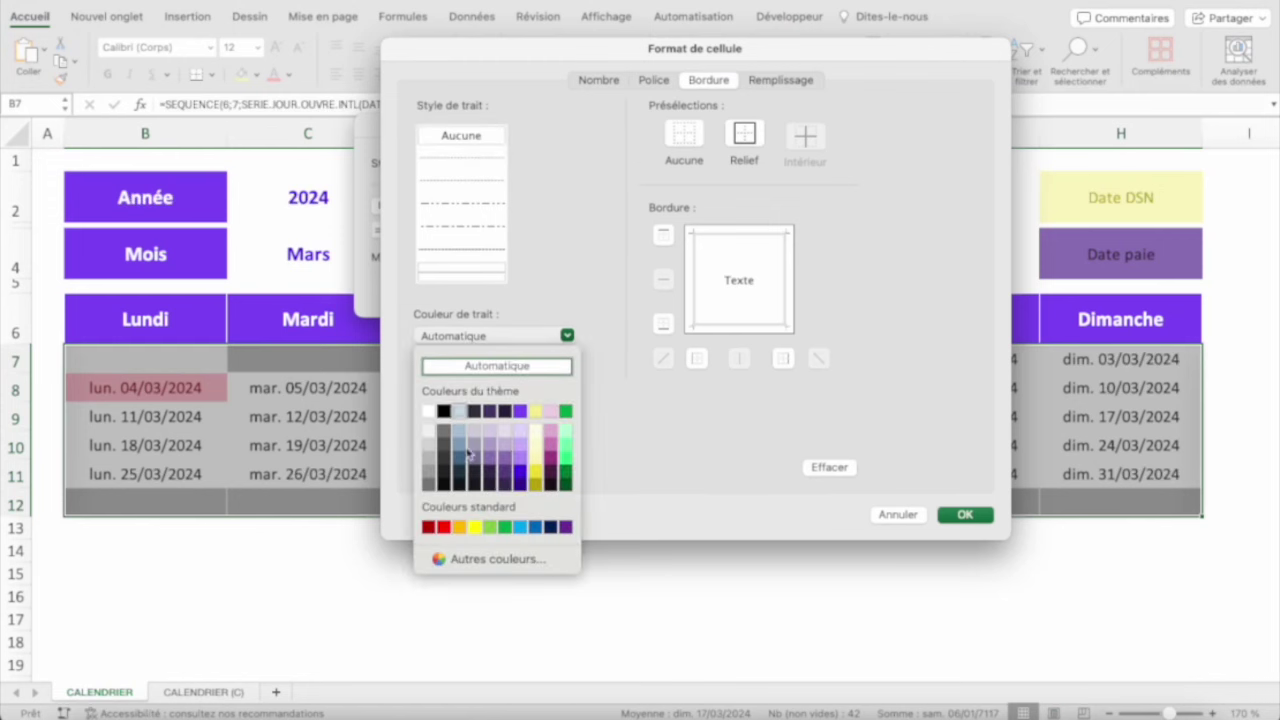
left_click(537, 484)
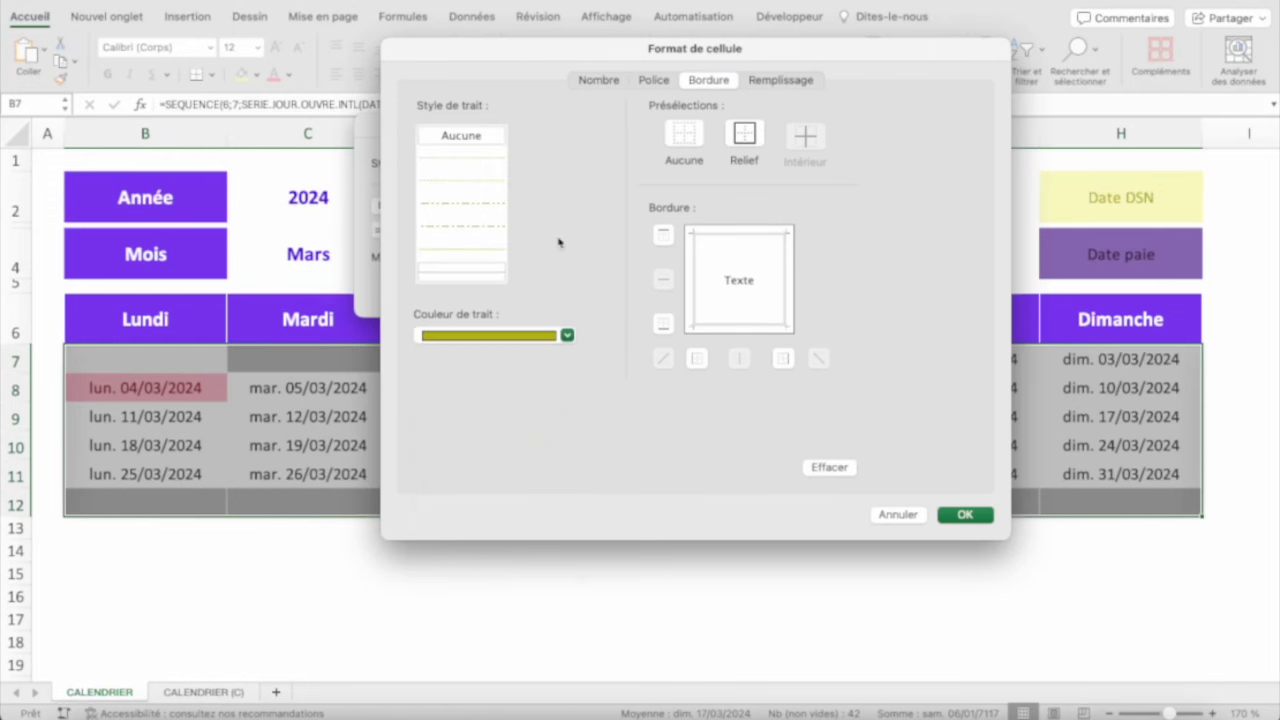
Add a light yellow fill and yellow font to the DSN rule and apply it
left_click(780, 82)
left_click(491, 143)
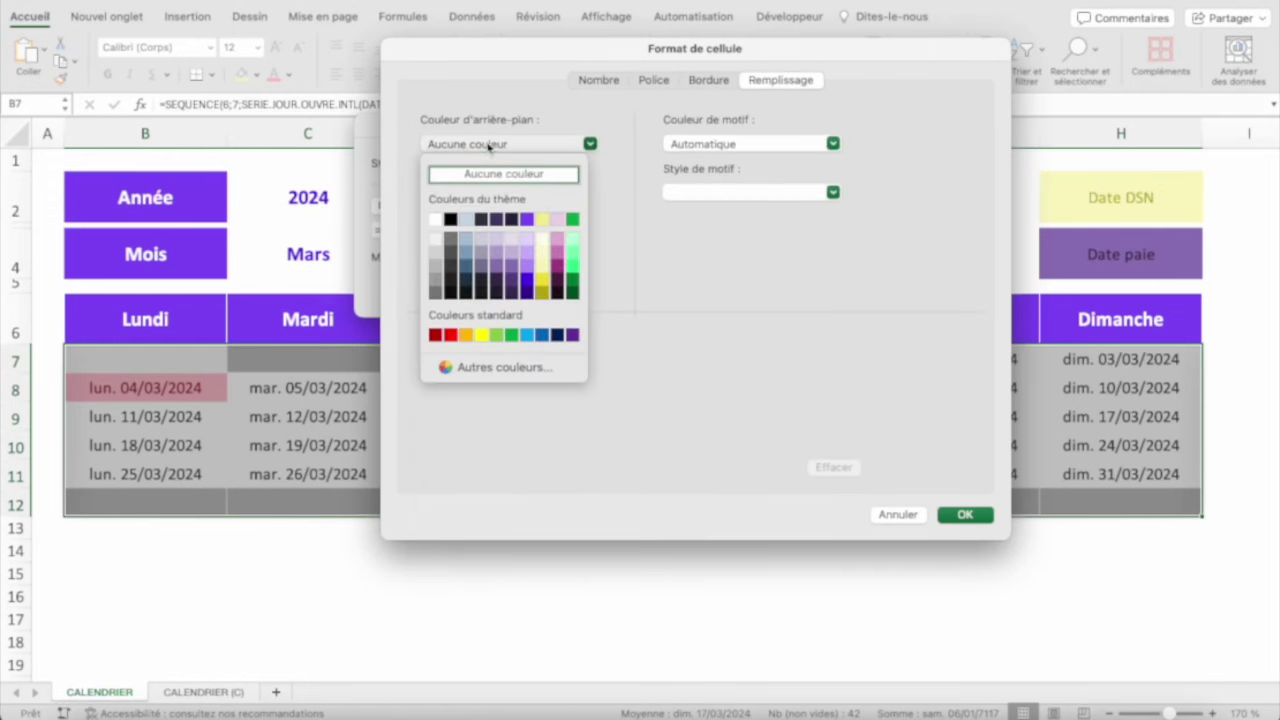
left_click(539, 266)
left_click(655, 81)
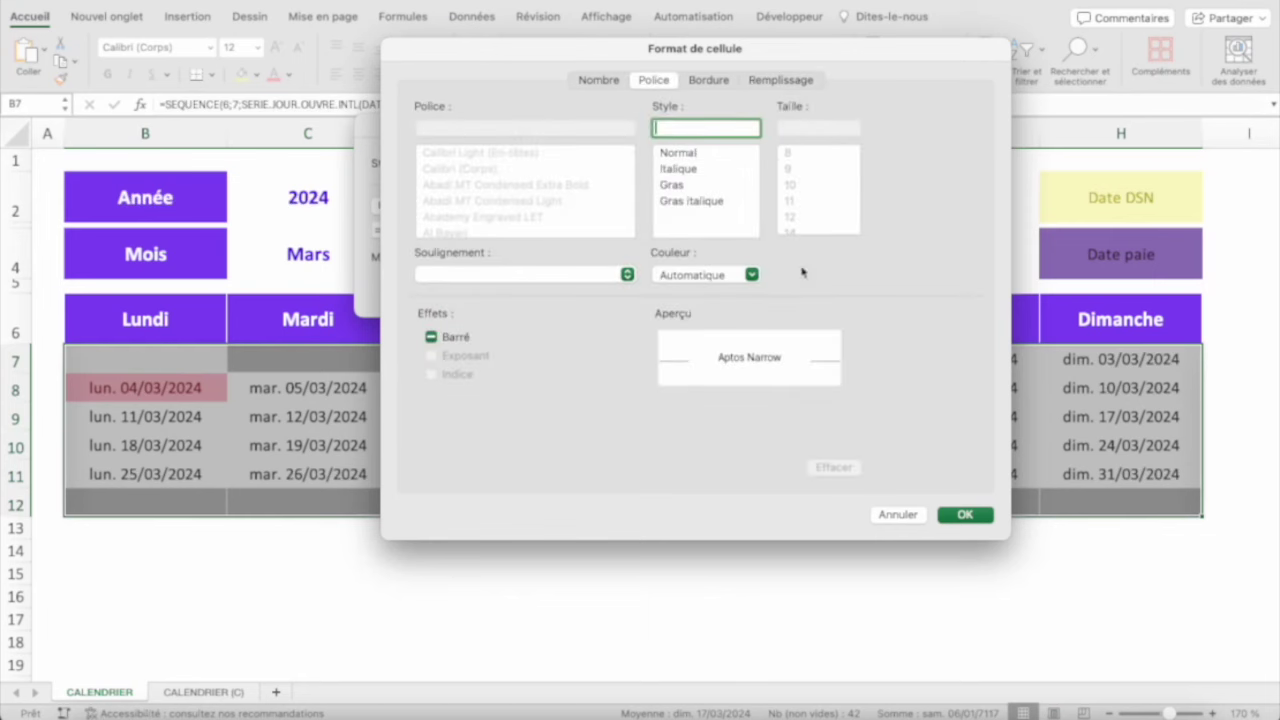
left_click(687, 280)
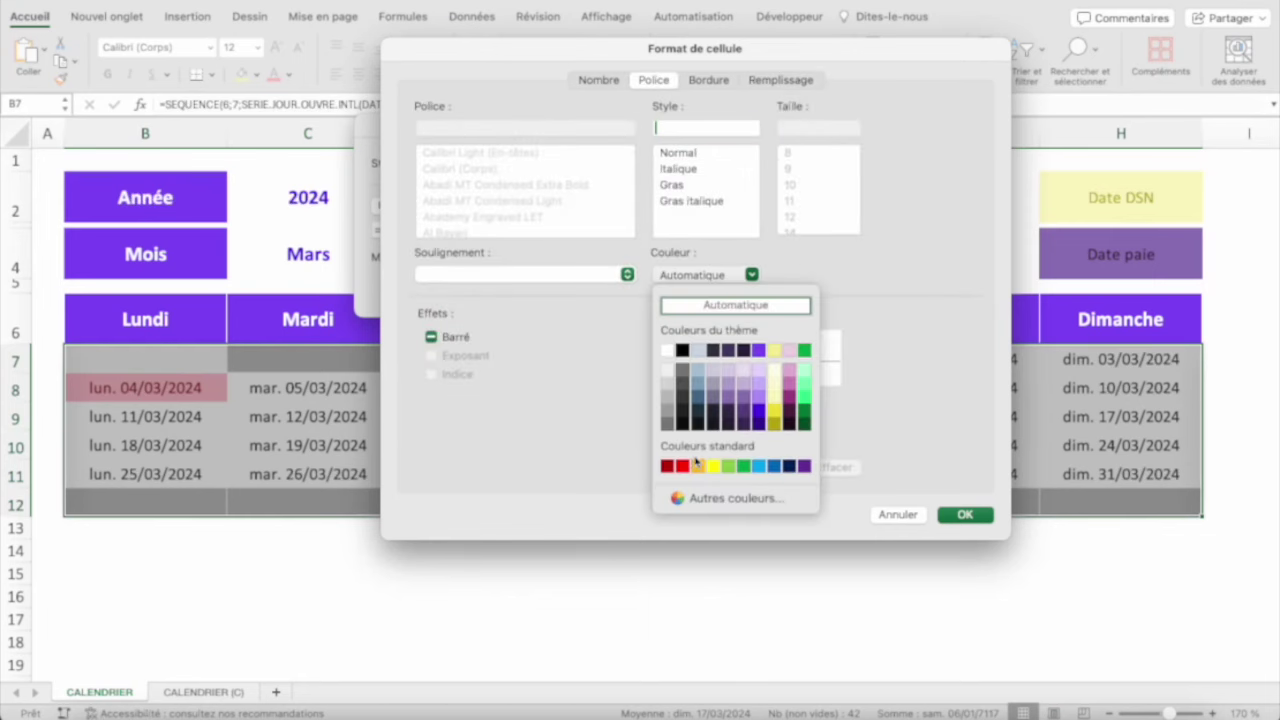
left_click(779, 426)
left_click(965, 514)
left_click(245, 424)
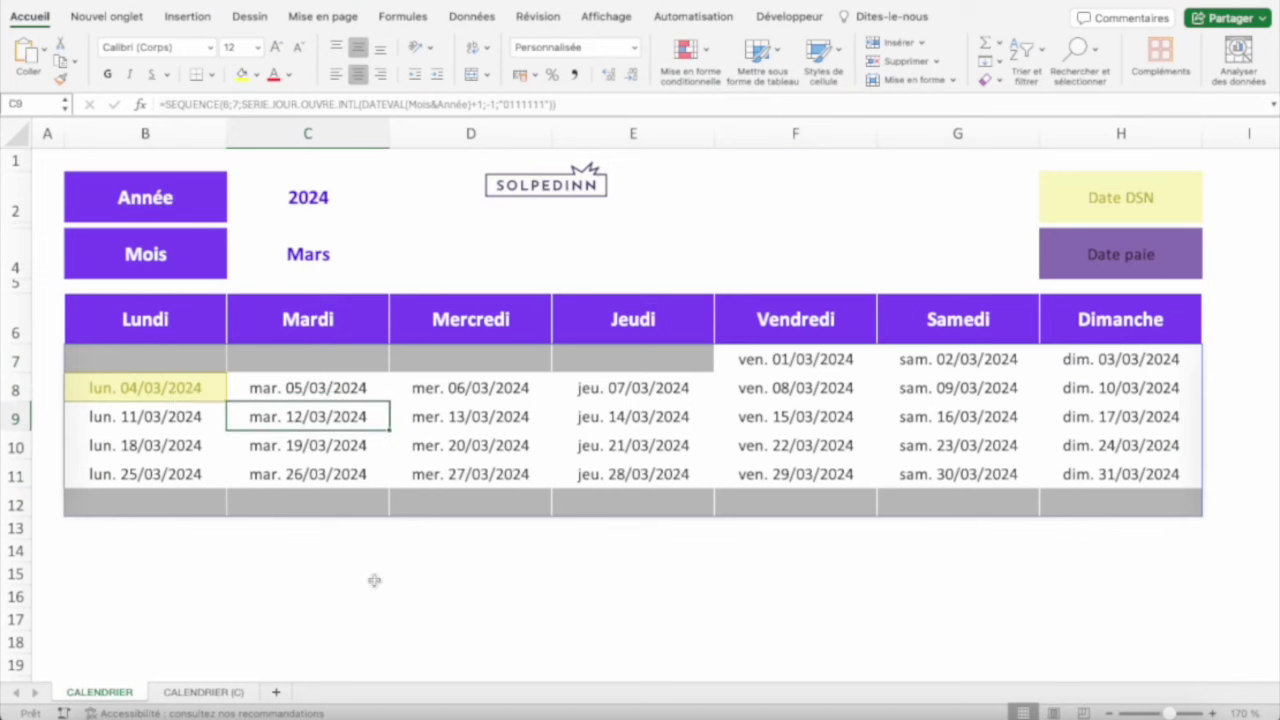
Enter 2025 in the Année cell to update the calendar's year
left_click(300, 252)
left_click(315, 199)
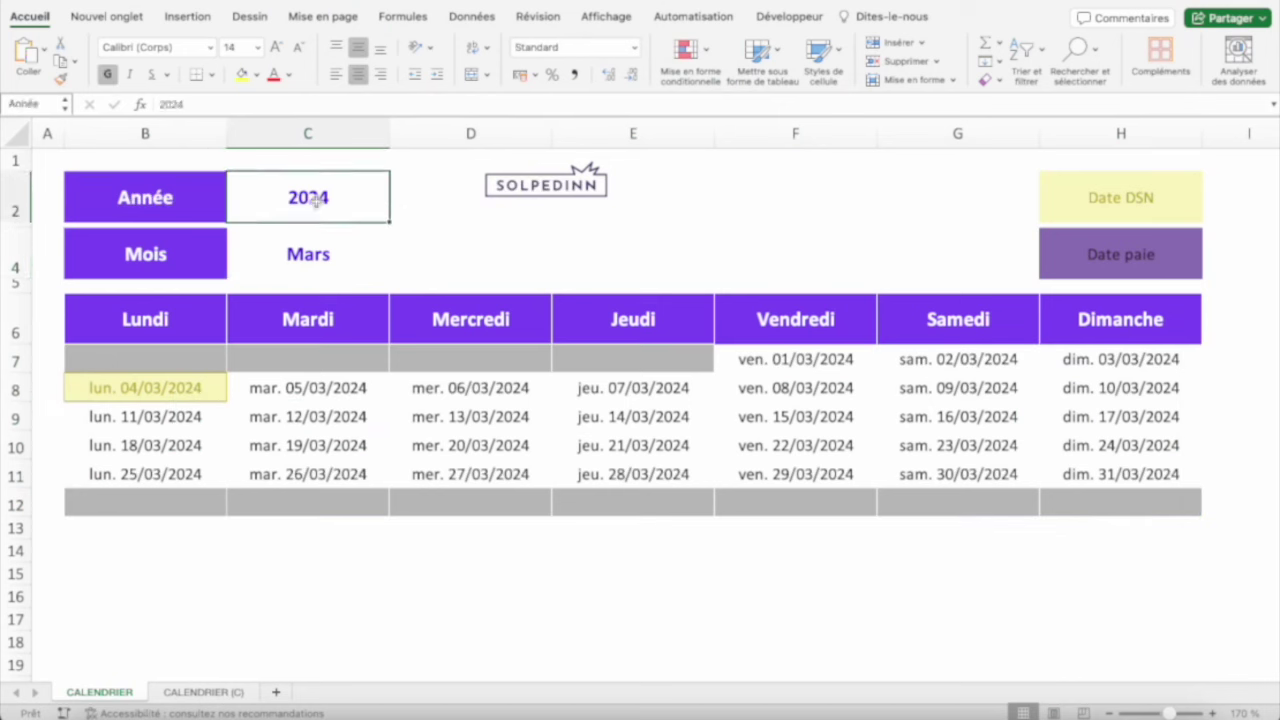
type("202")
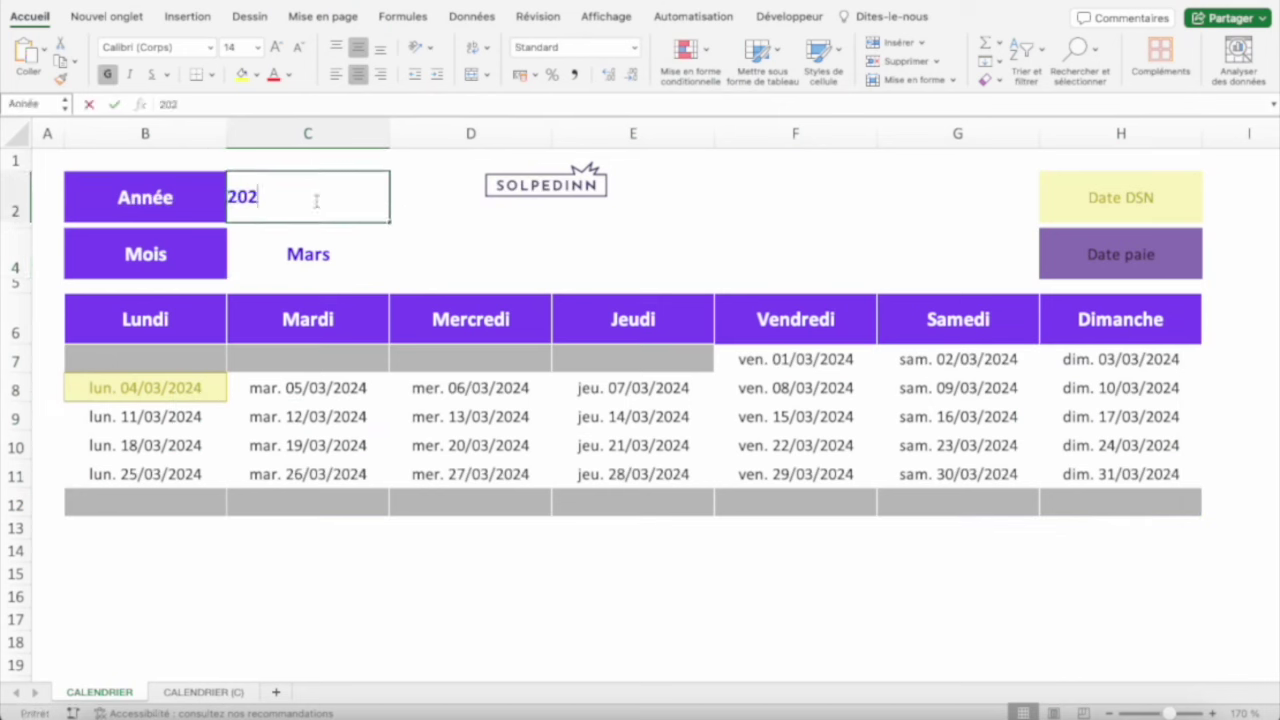
type("5")
key("Return")
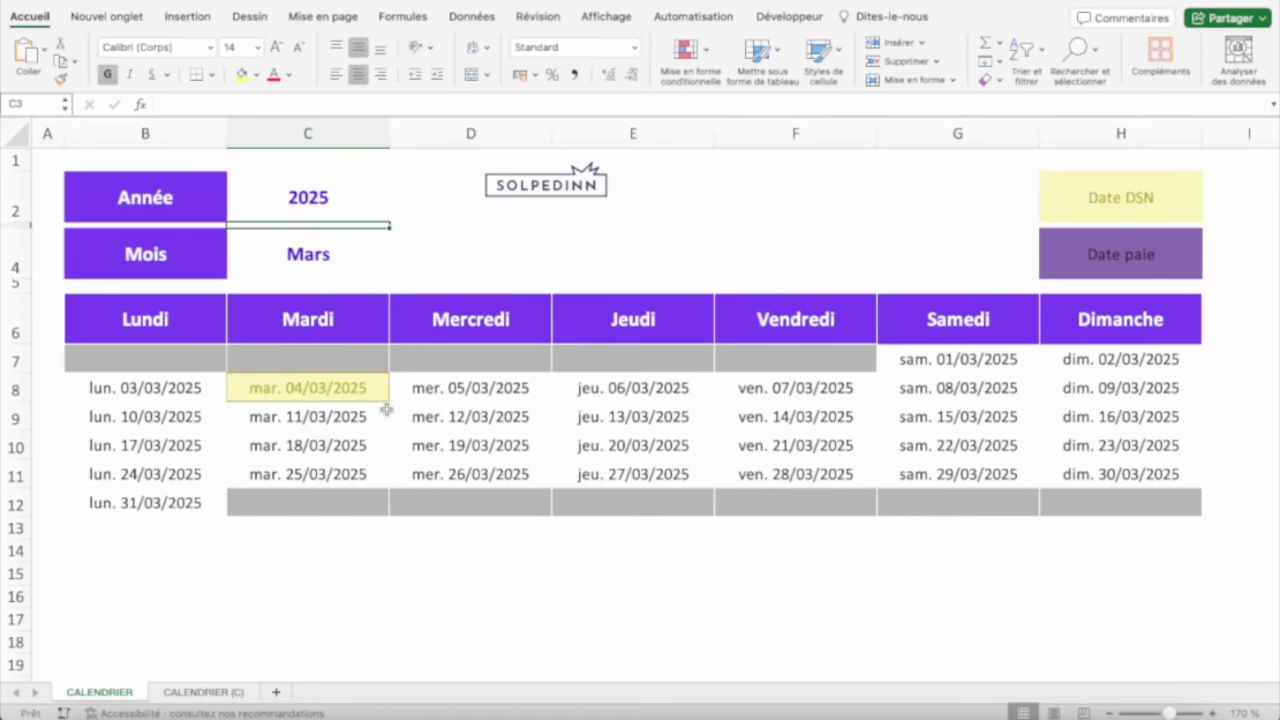
Select the whole calendar spill range starting from the top-left date cell
left_click(319, 199)
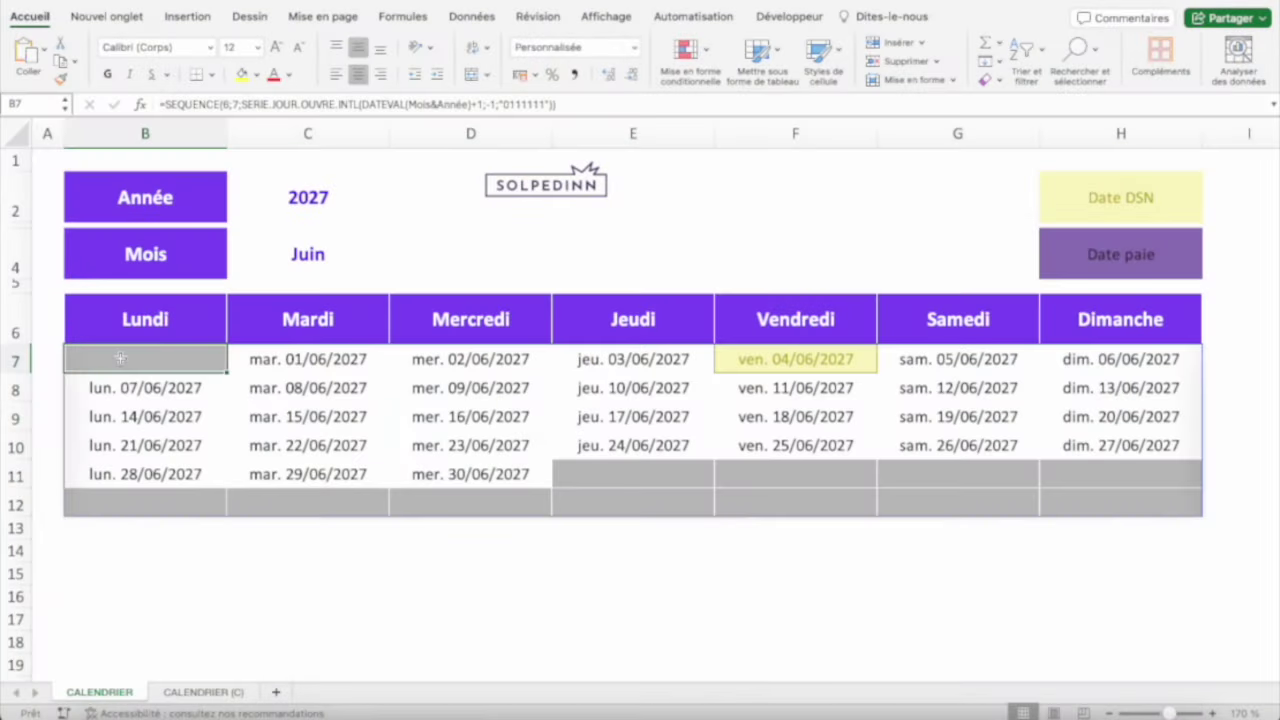
key("ctrl+shift+Right")
key("ctrl+shift+Down")
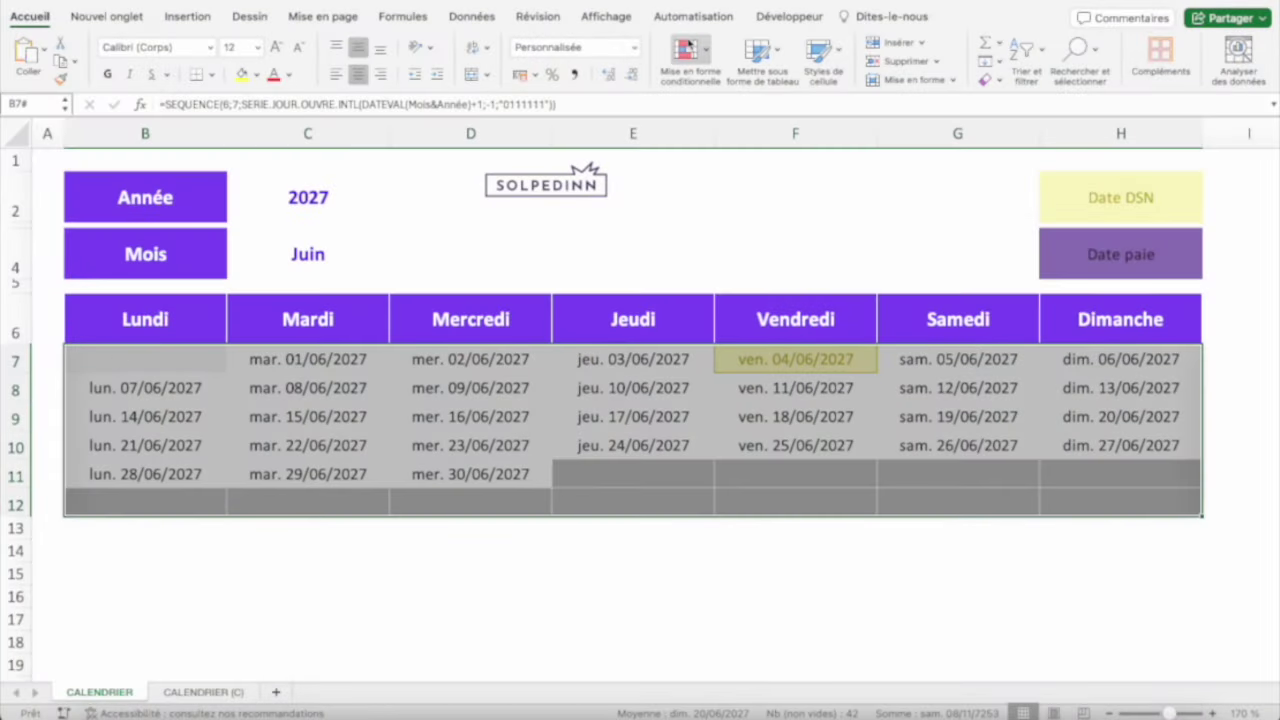
Open the copied DSN-date rule from the conditional formatting manager for a custom format
left_click(688, 45)
mouse_move(755, 219)
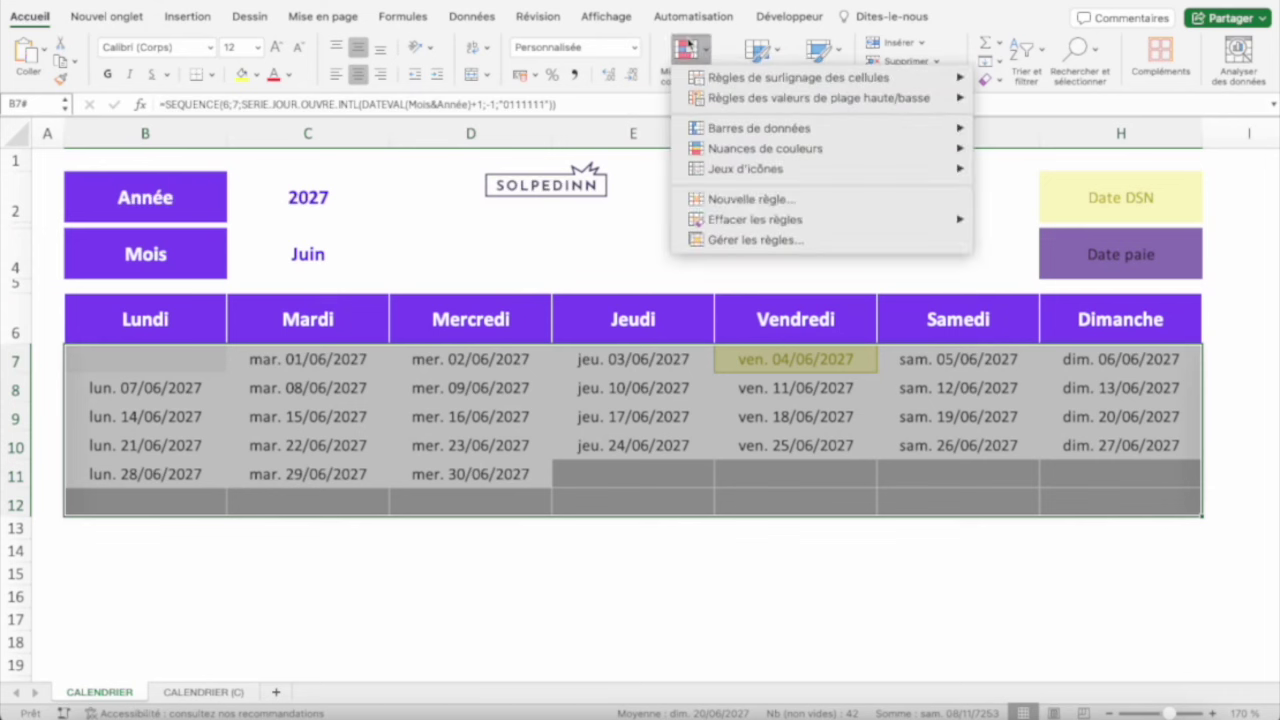
left_click(740, 240)
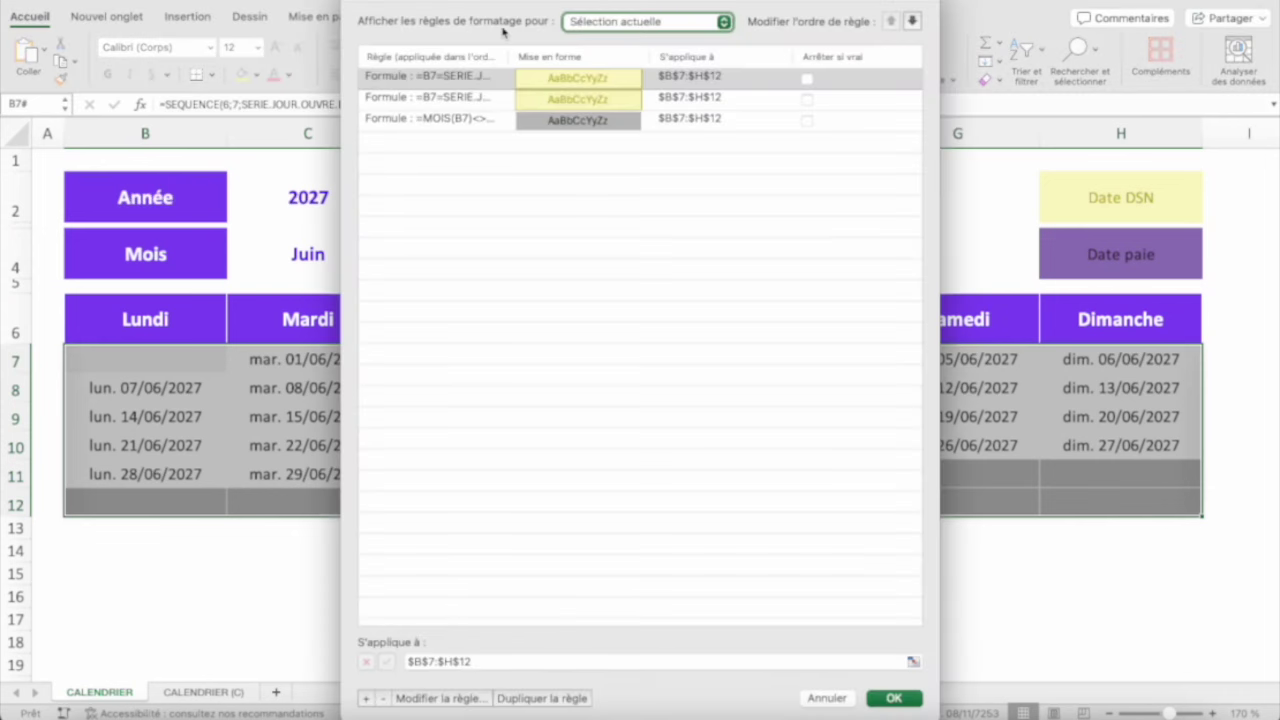
left_click(427, 698)
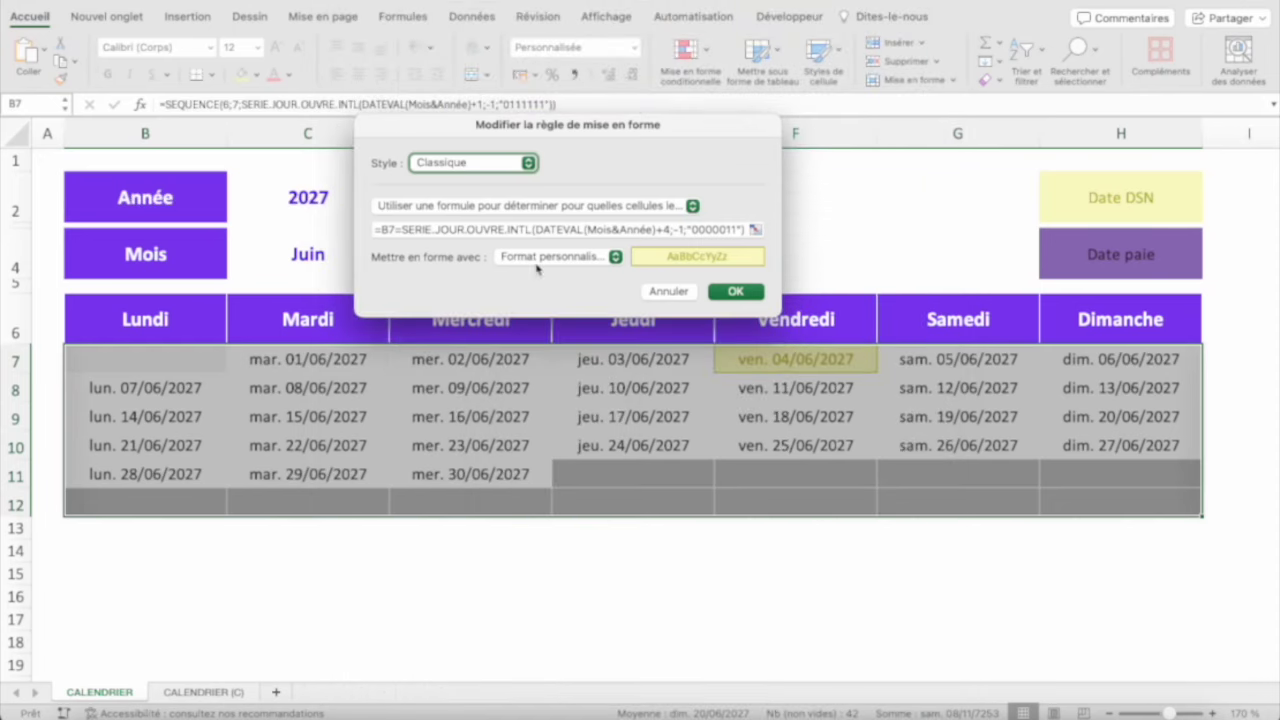
left_click(562, 258)
left_click(562, 258)
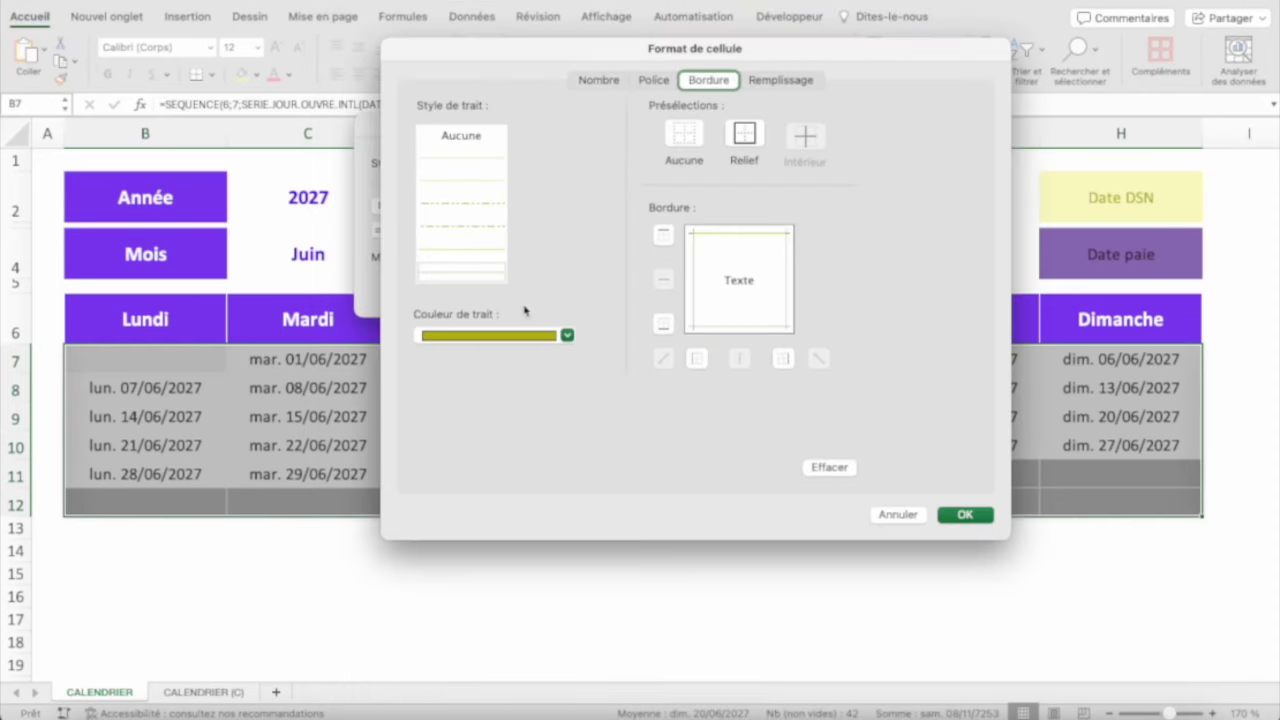
Give the rule a dark outline border, purple fill and grey font colour
left_click(523, 336)
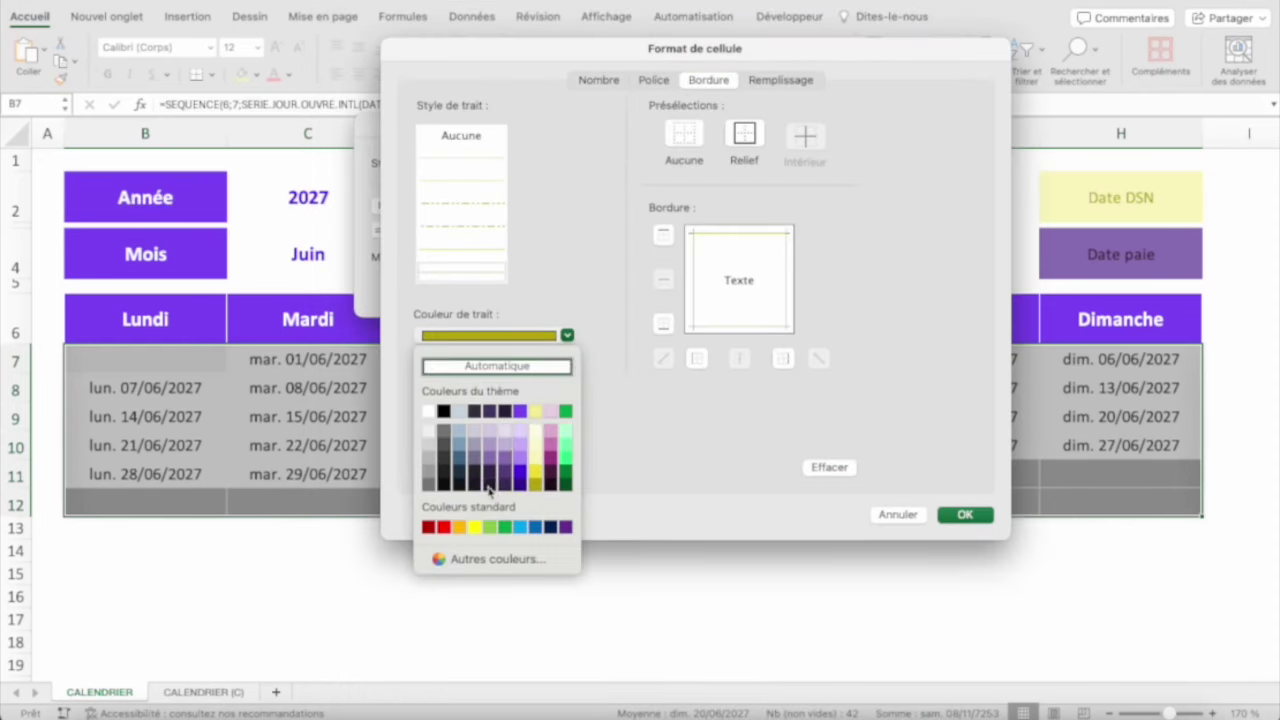
left_click(503, 487)
left_click(746, 139)
left_click(768, 80)
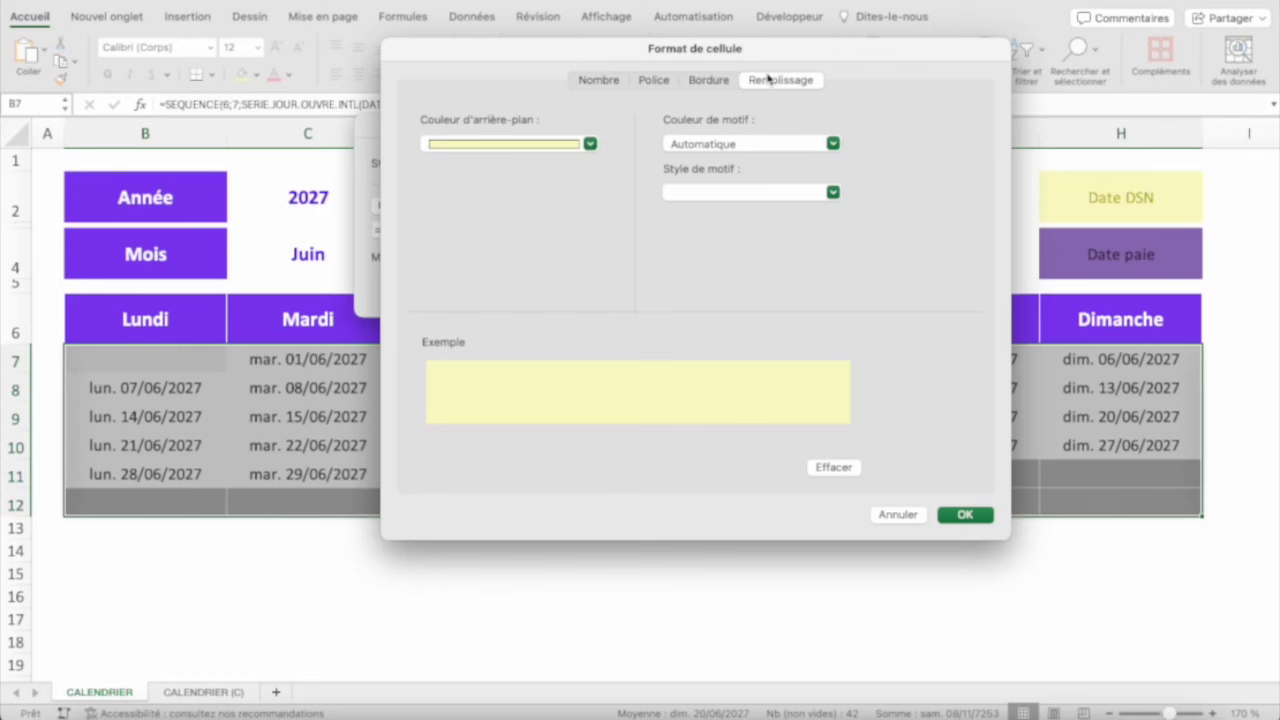
left_click(515, 145)
left_click(500, 260)
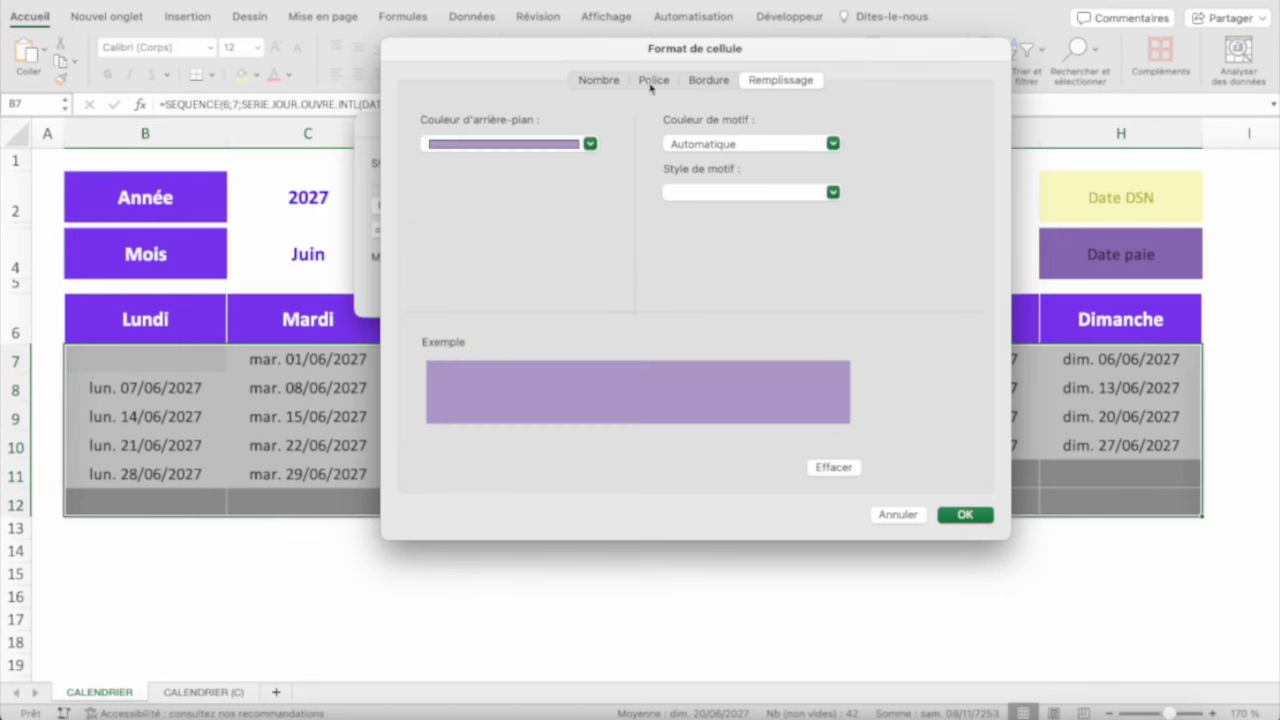
left_click(655, 80)
left_click(700, 276)
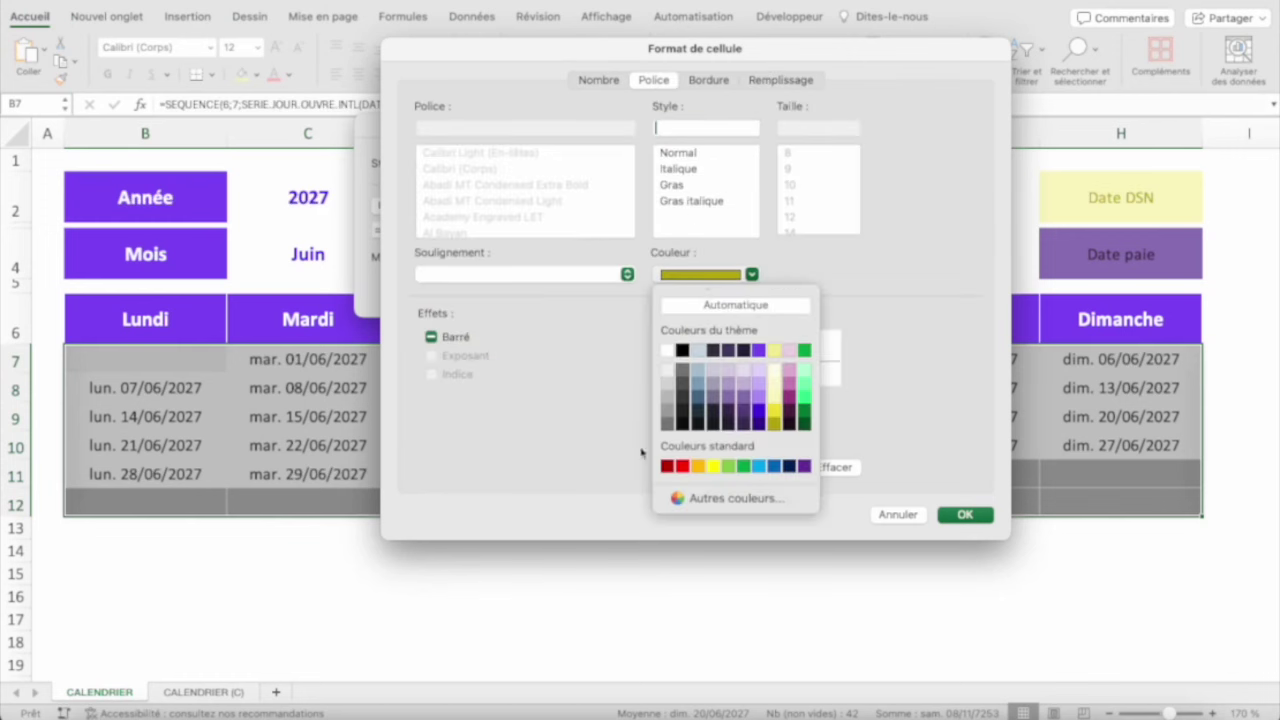
left_click(736, 428)
left_click(951, 515)
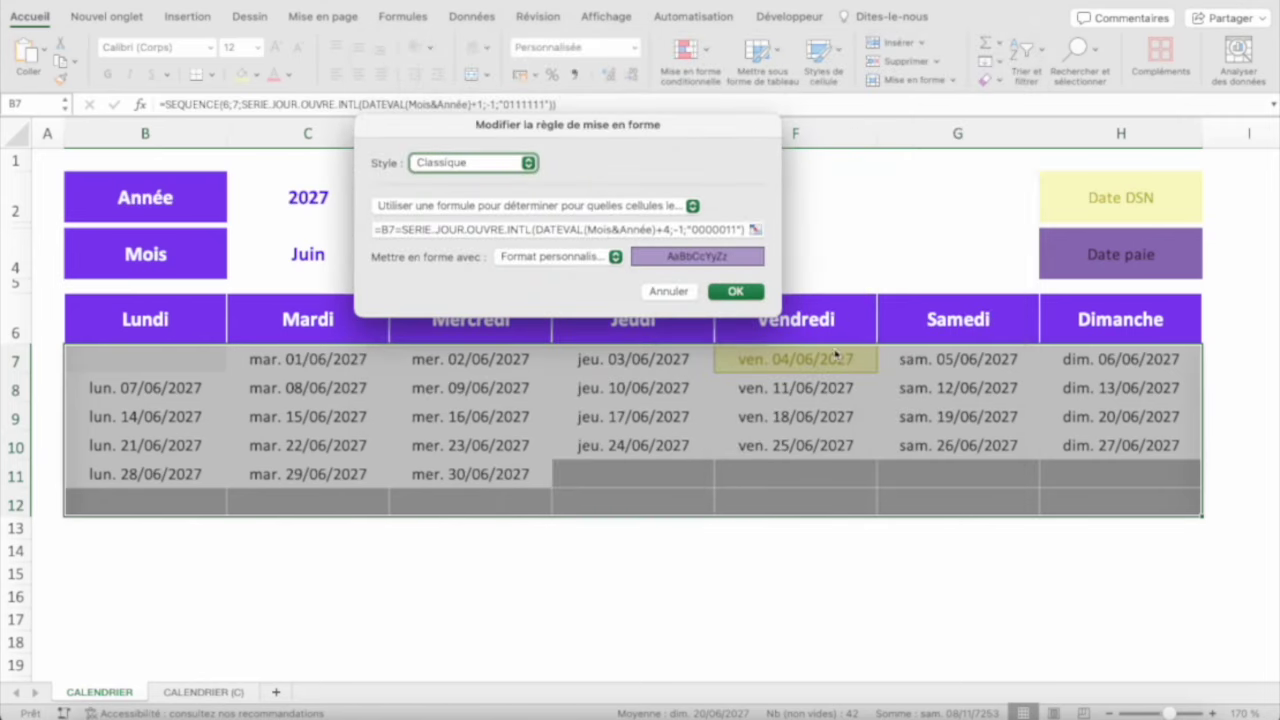
left_click(568, 230)
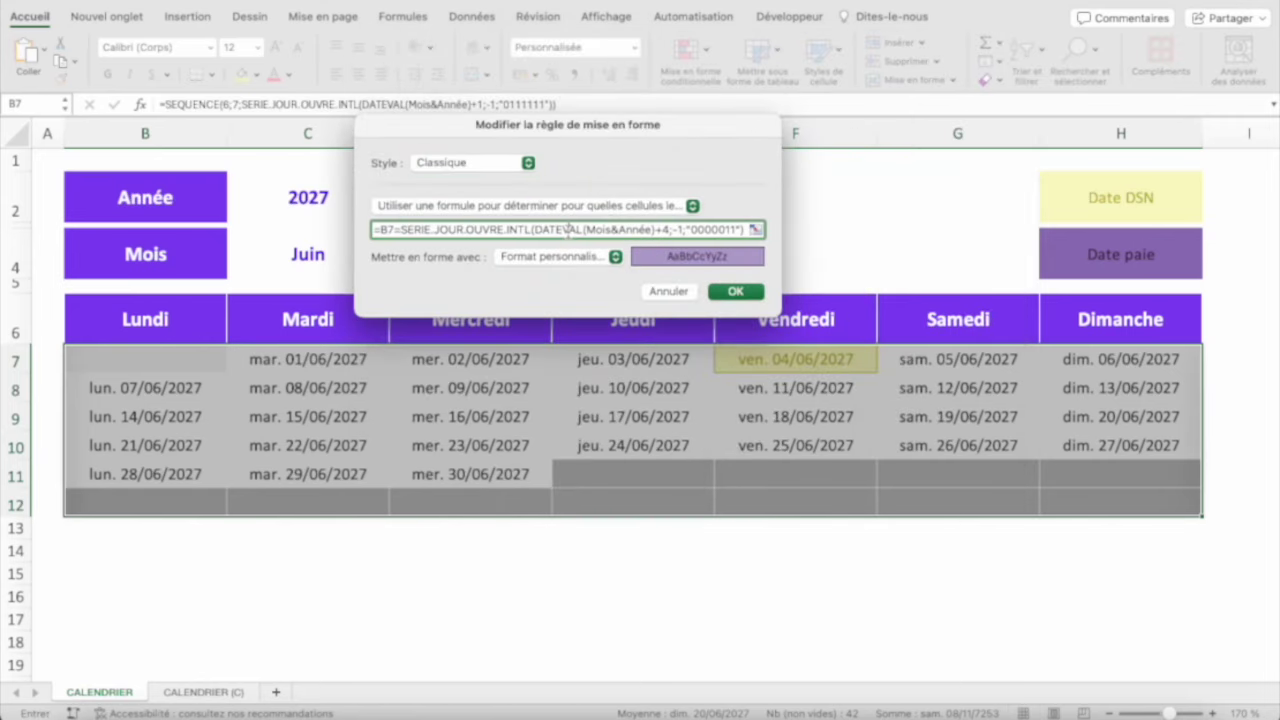
Rewrite the rule as =B7=SERIE.JOUR.OUVRE.INTL(MOIS.DECALER(DATEVAL(Mois&Année);1);-3;"0000011") and apply it
key("BackSpace")
key("BackSpace")
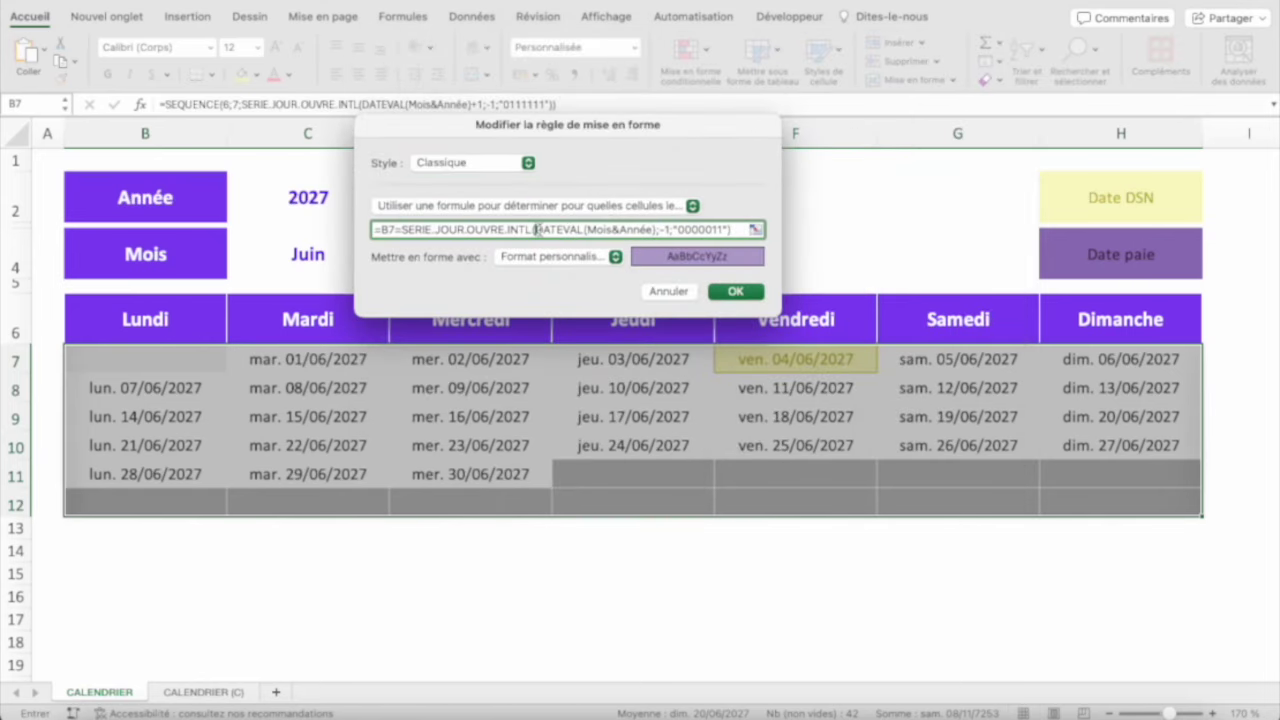
type("M")
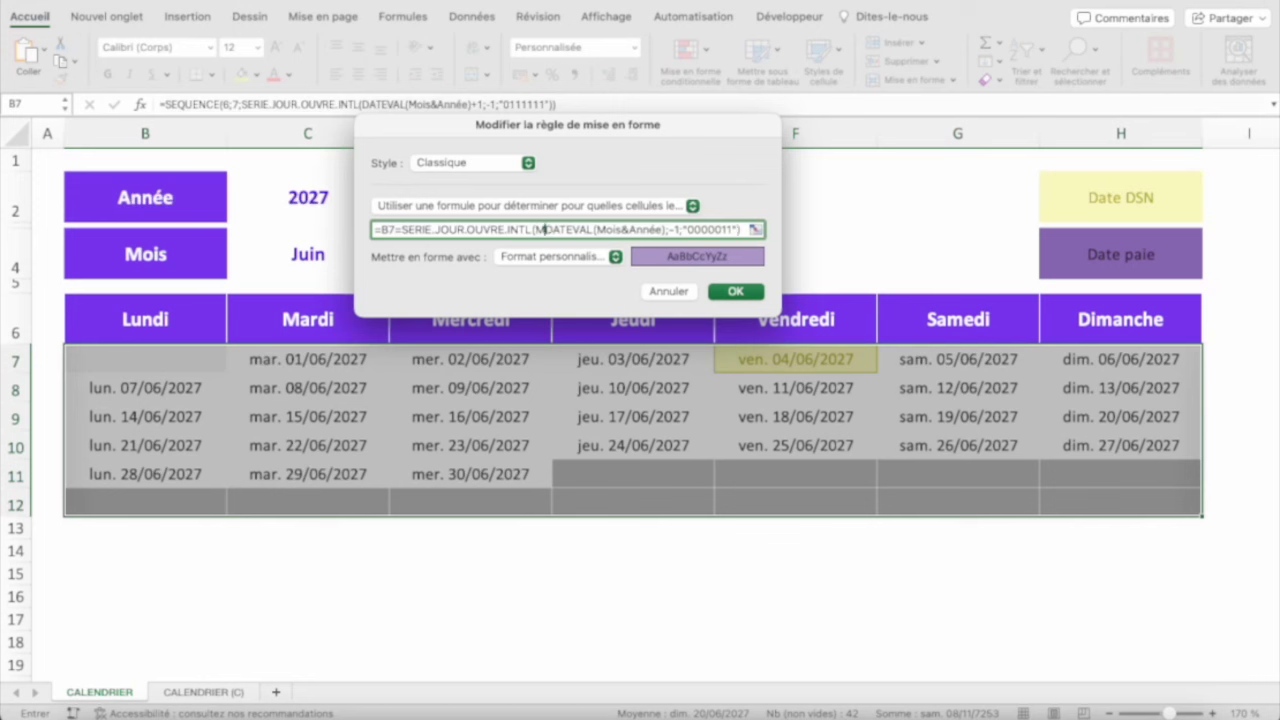
type("OIS.DECA")
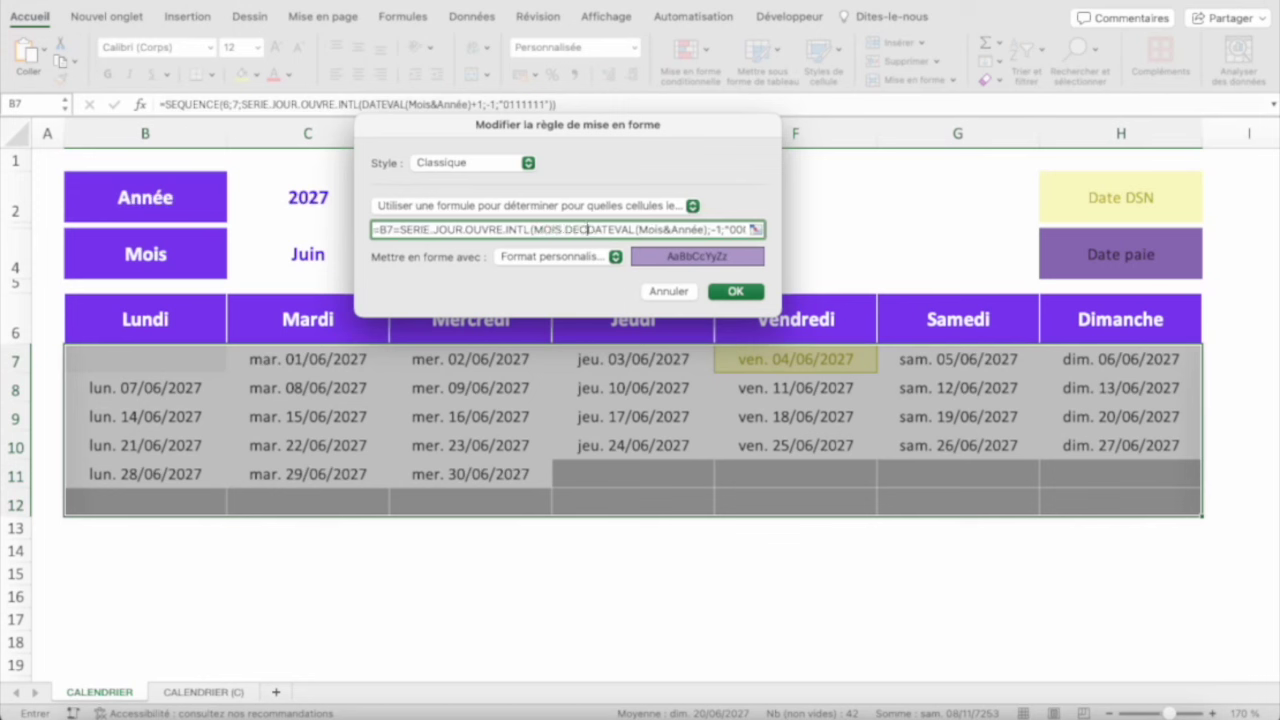
type("LER(")
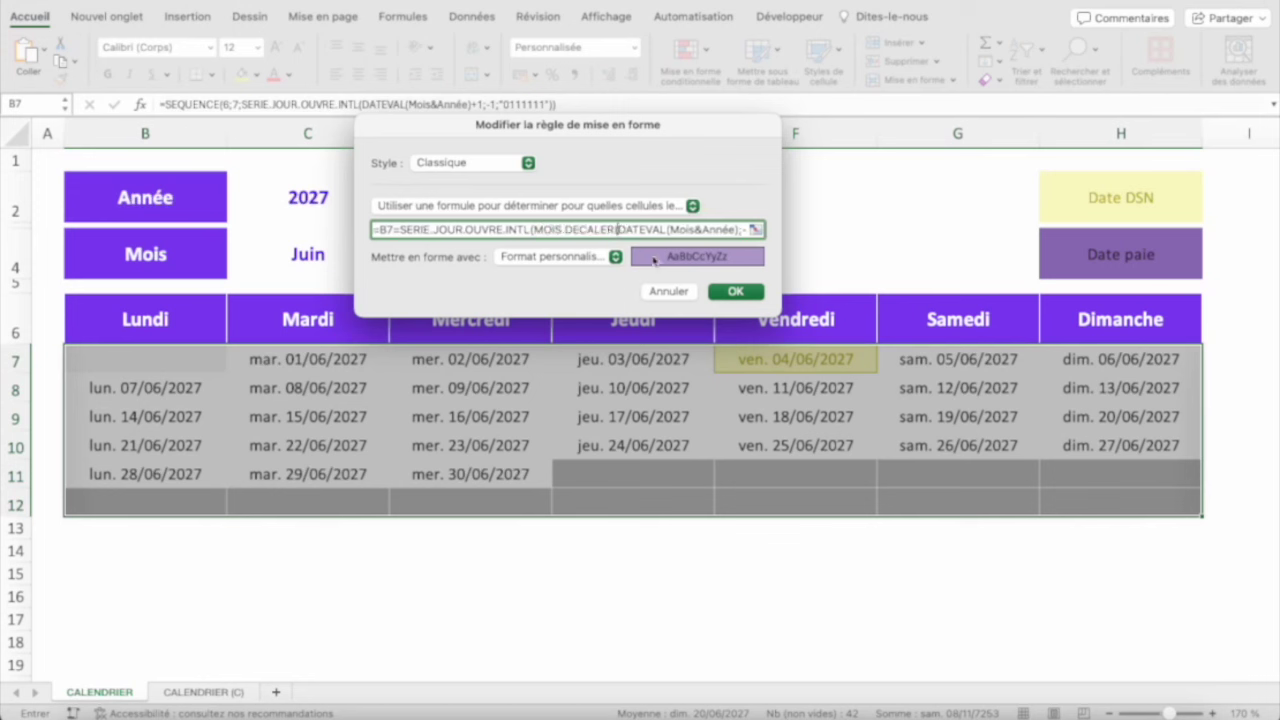
left_click_drag(617, 229, 740, 230)
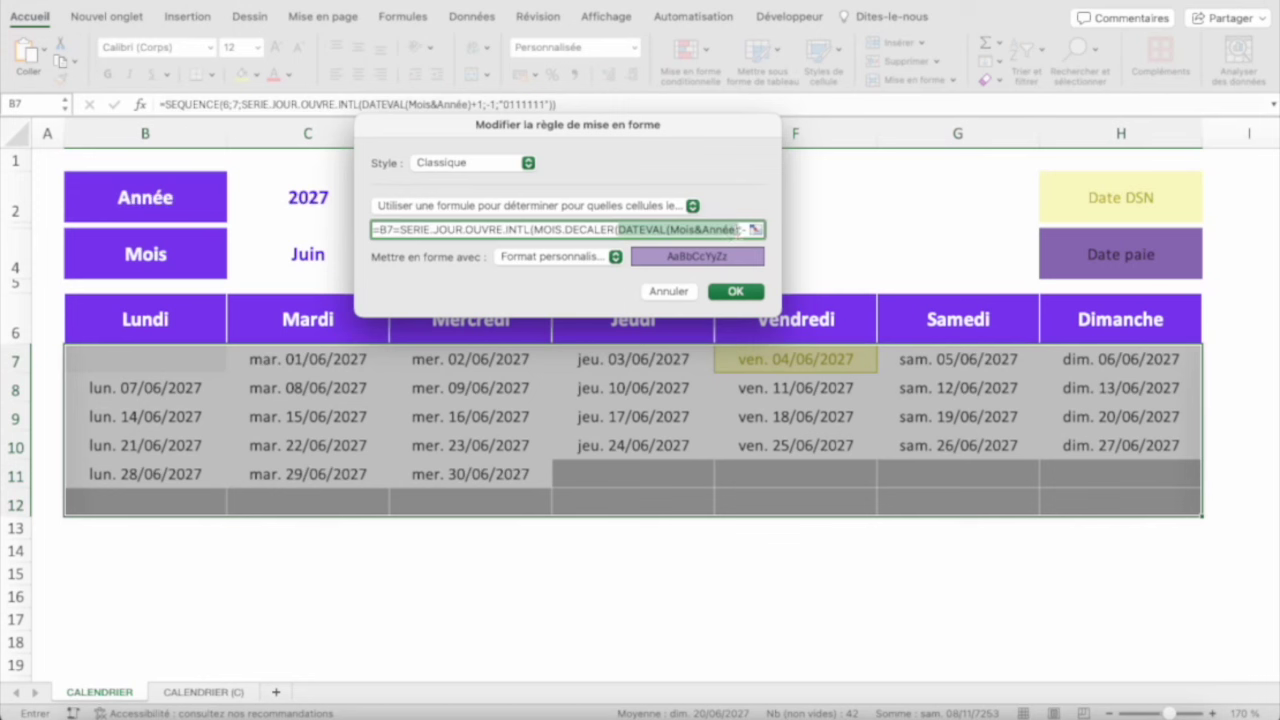
left_click(741, 229)
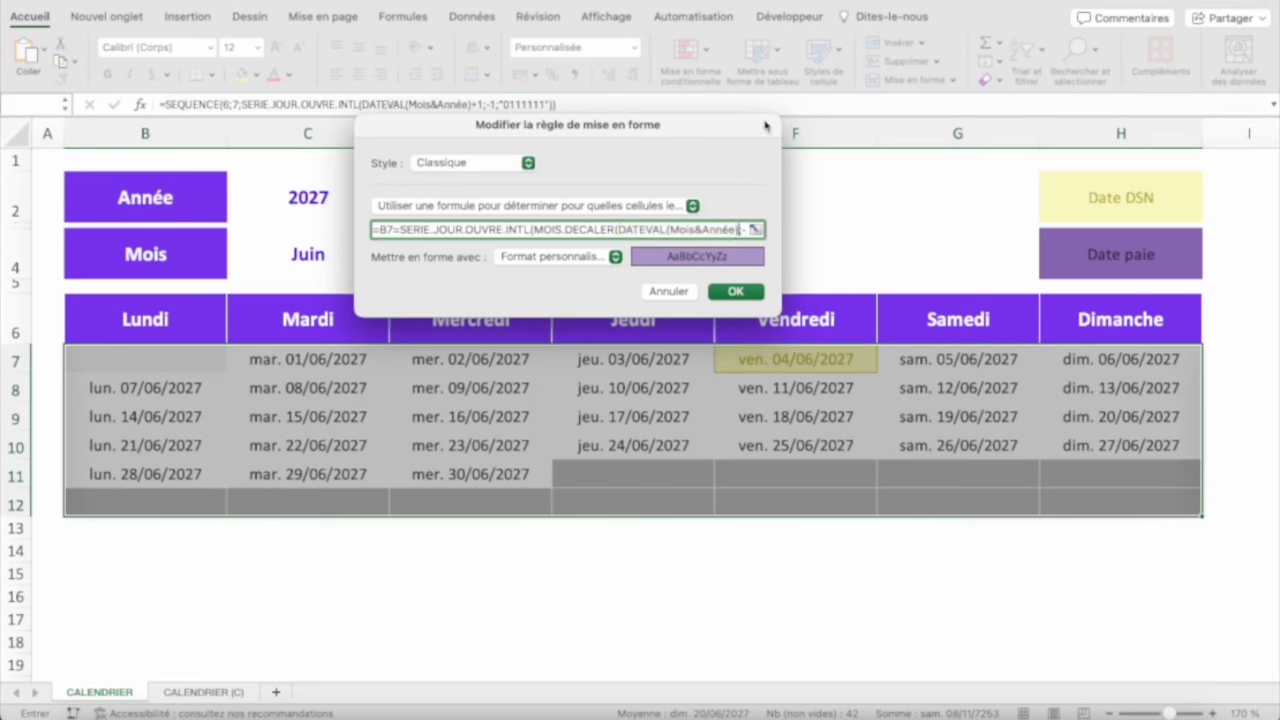
type(");1)")
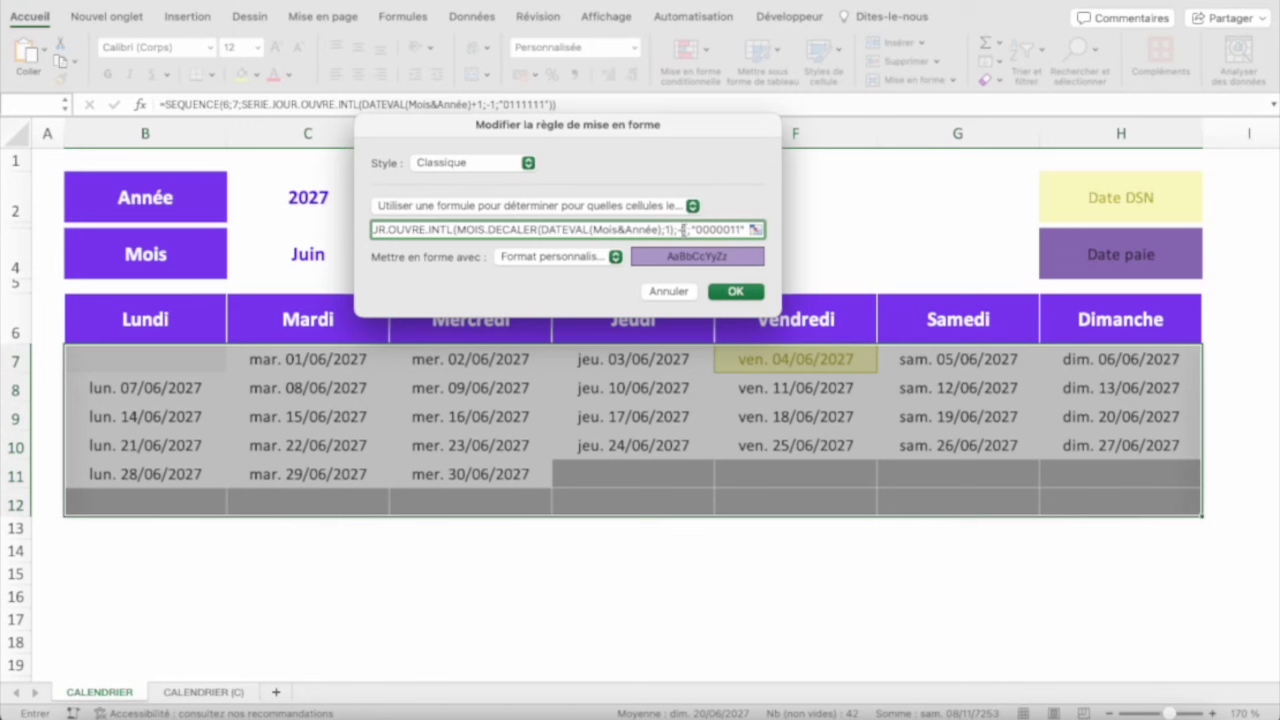
type(")")
left_click(145, 358)
key("BackSpace")
key("BackSpace")
key("BackSpace")
type("3;")
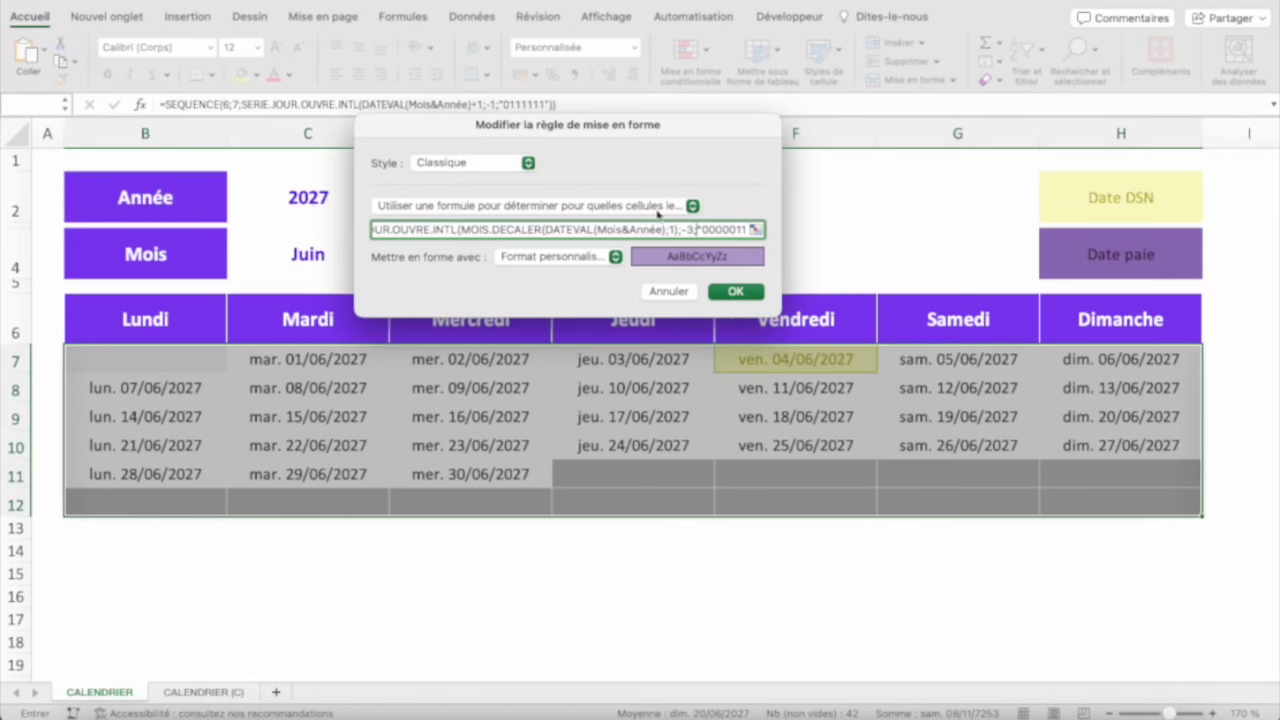
left_click(737, 292)
left_click(893, 698)
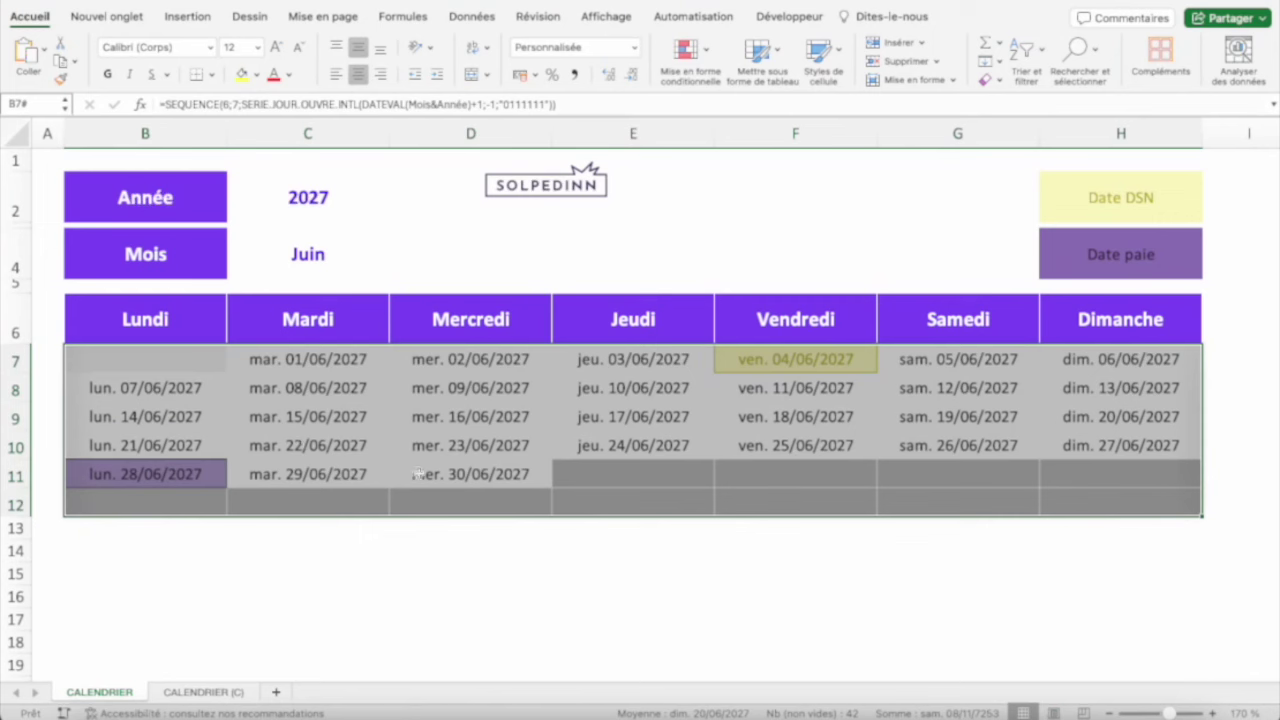
Switch the calendar to Avril 2024 and check the purple pay date 26/04/2024
left_click(460, 478)
left_click(333, 474)
left_click(170, 468)
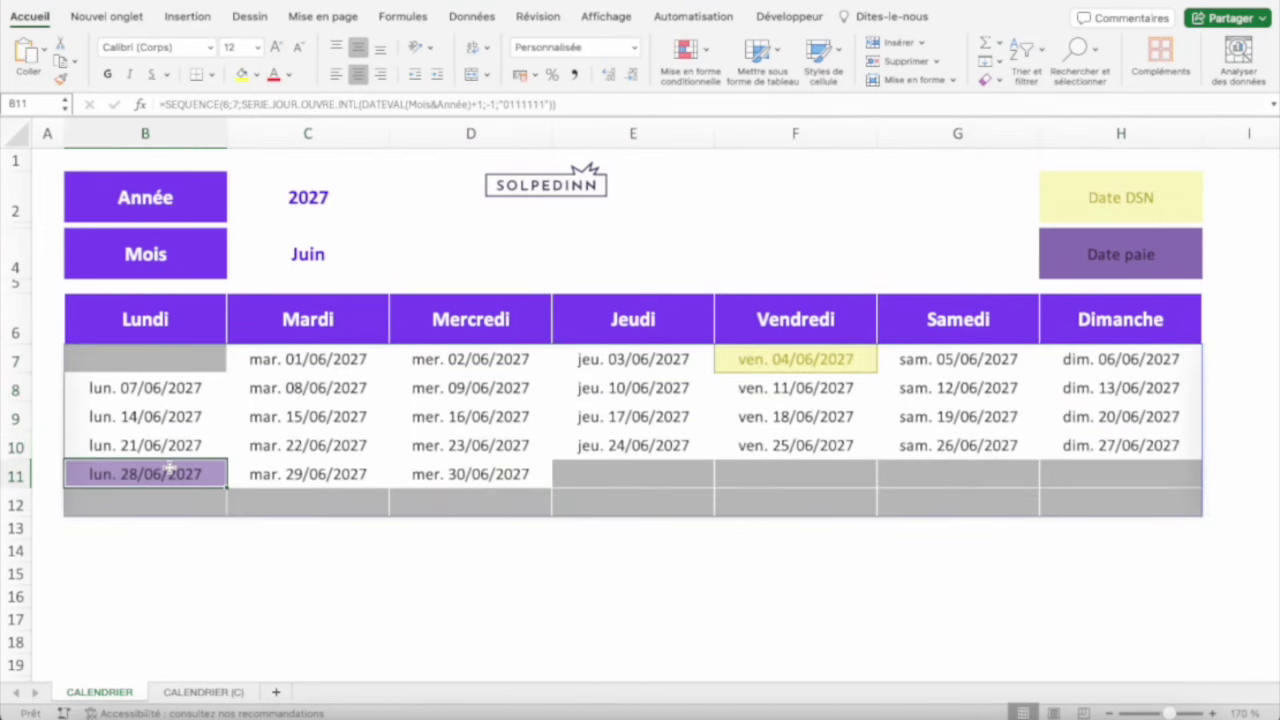
left_click(311, 255)
left_click(396, 270)
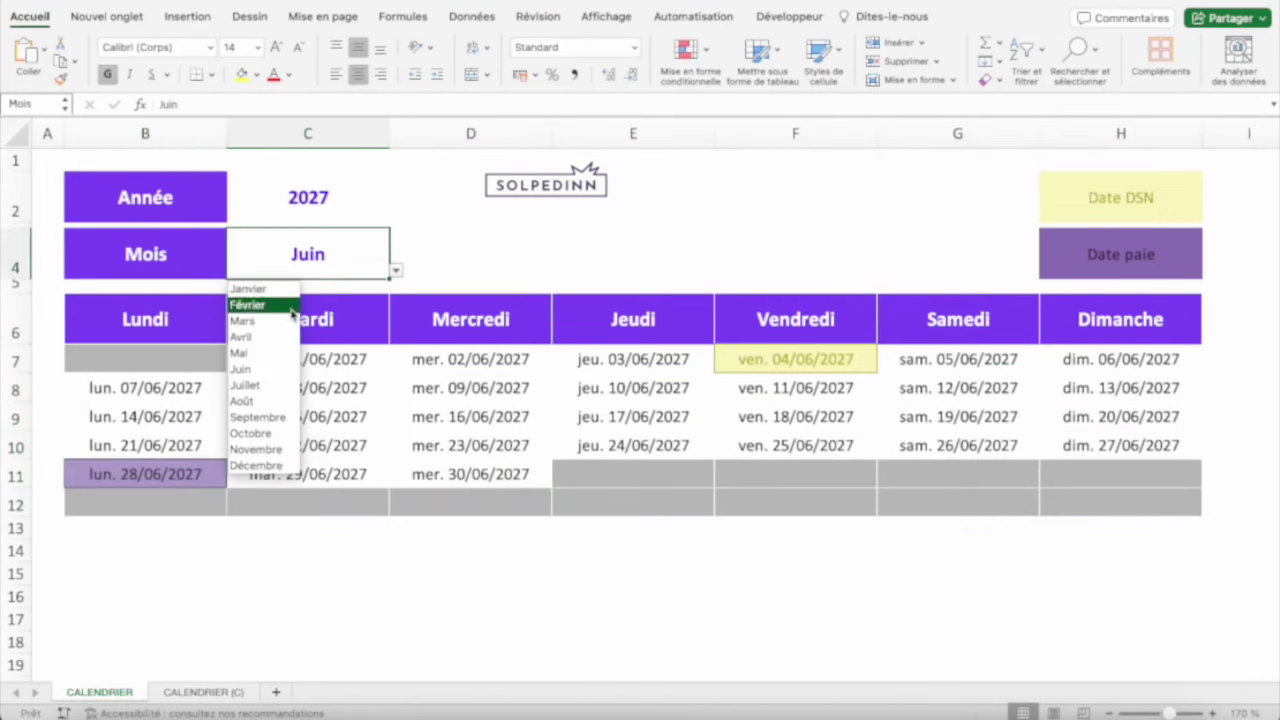
left_click(255, 332)
left_click(337, 197)
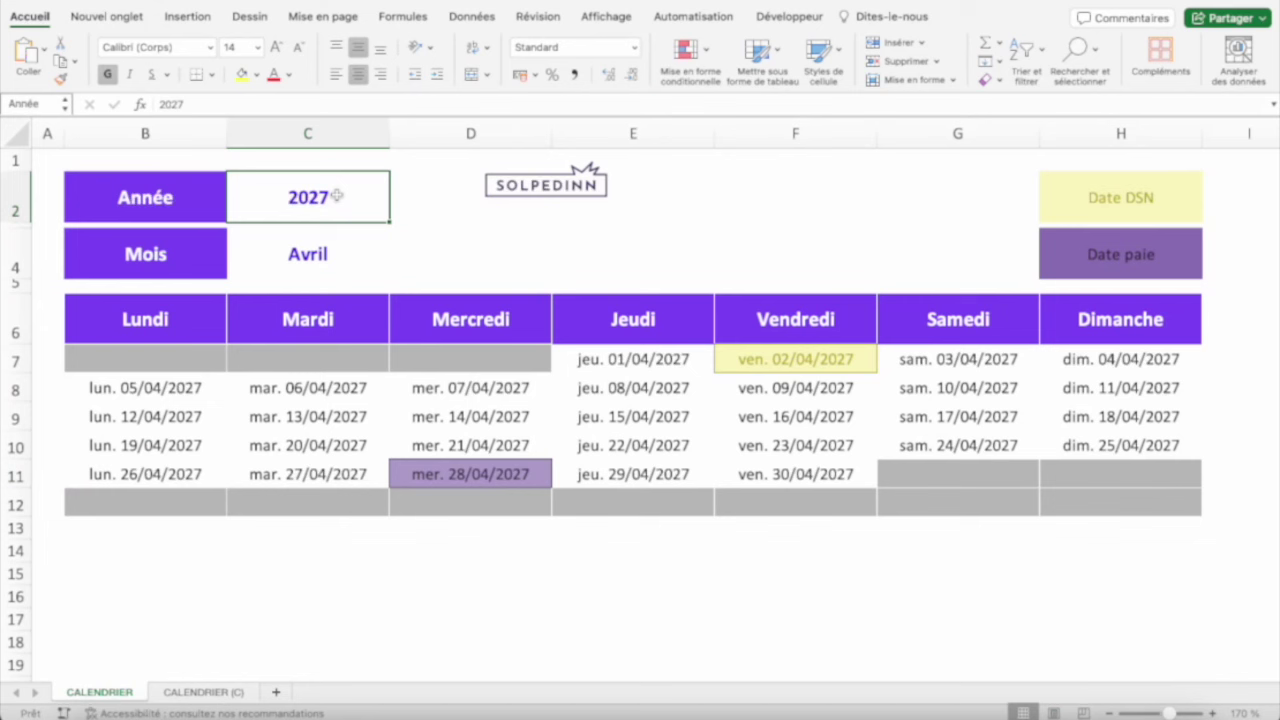
type("2024")
key("Return")
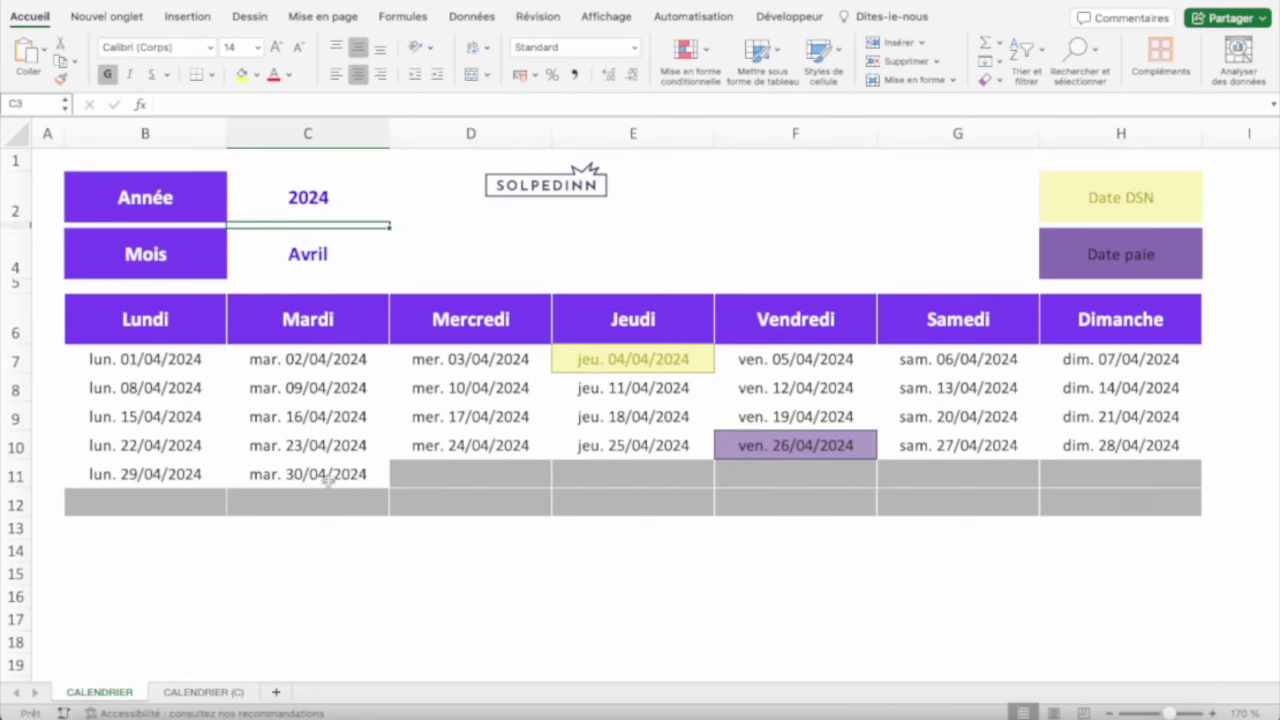
left_click(320, 476)
left_click(160, 474)
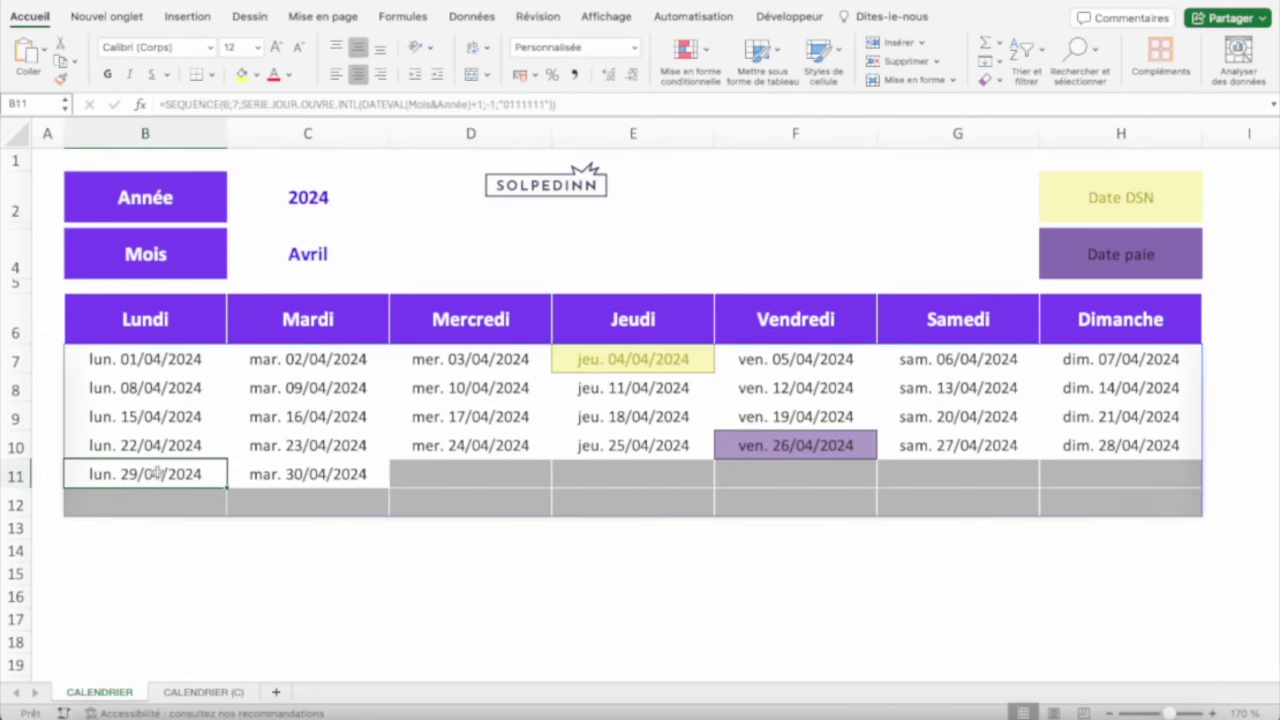
left_click(803, 452)
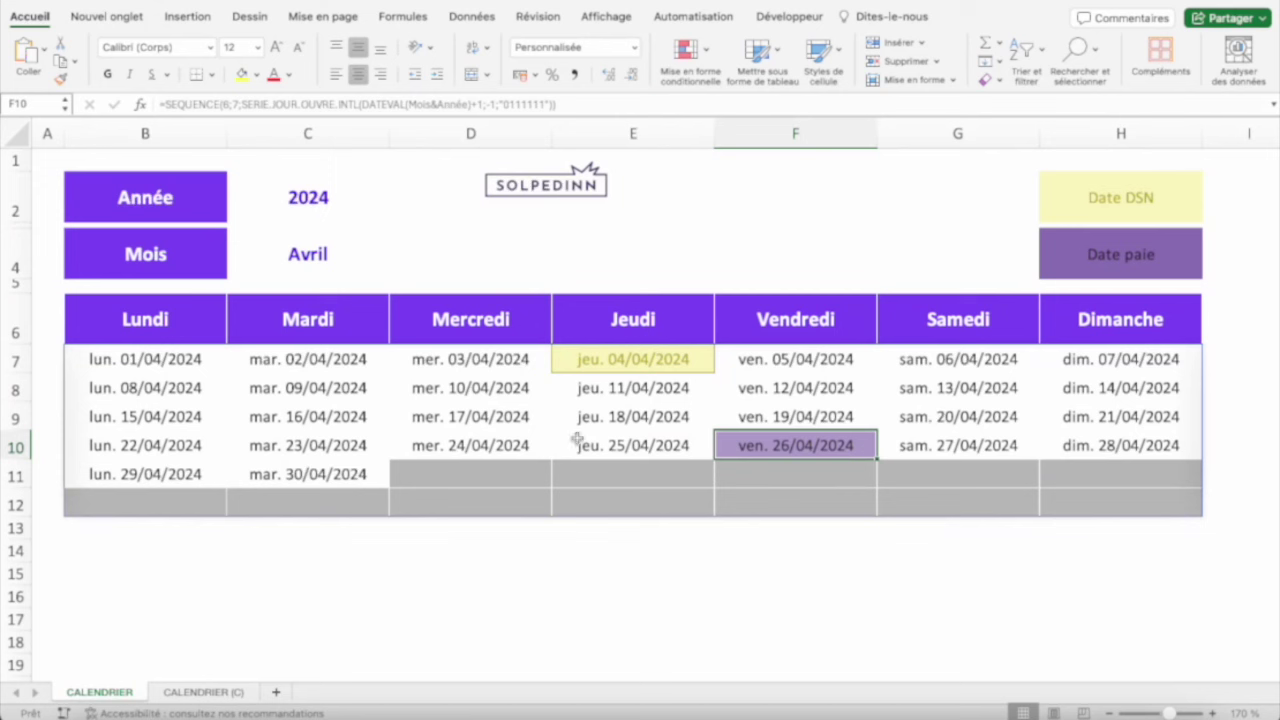
Change the month to Août and inspect the highlighted dates 28 to 30 August
left_click(383, 262)
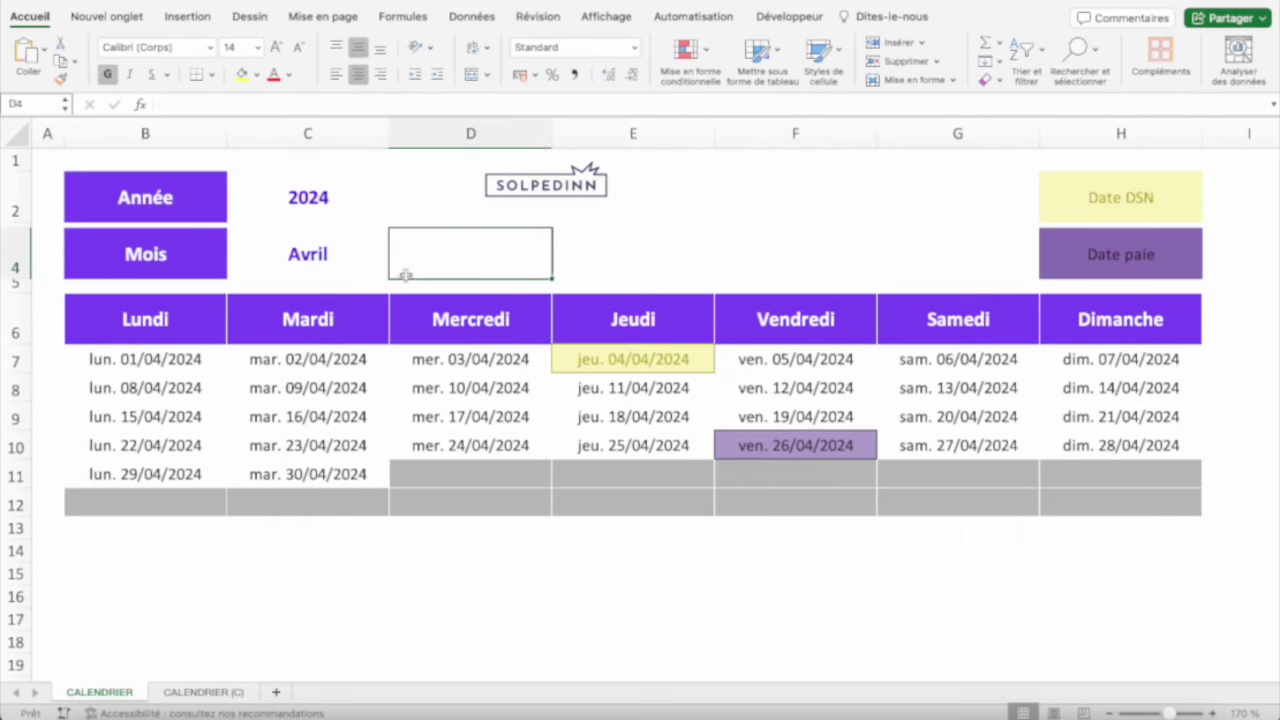
left_click(396, 270)
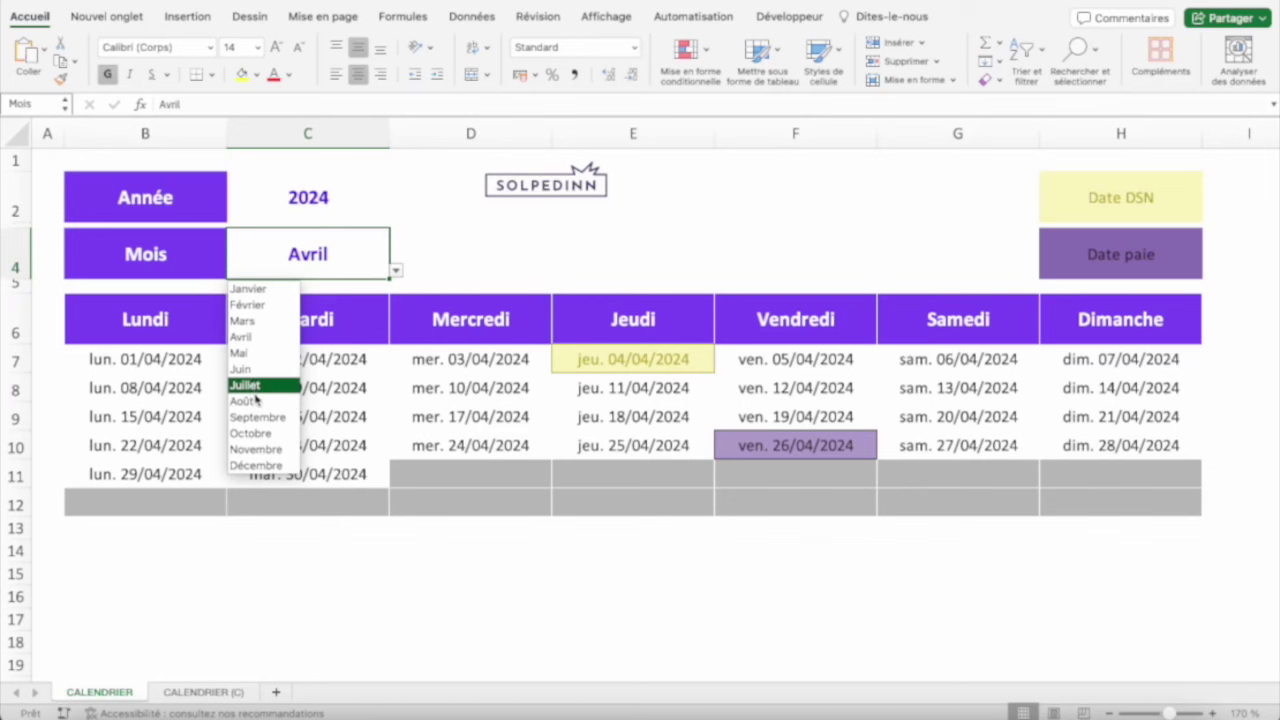
left_click(250, 401)
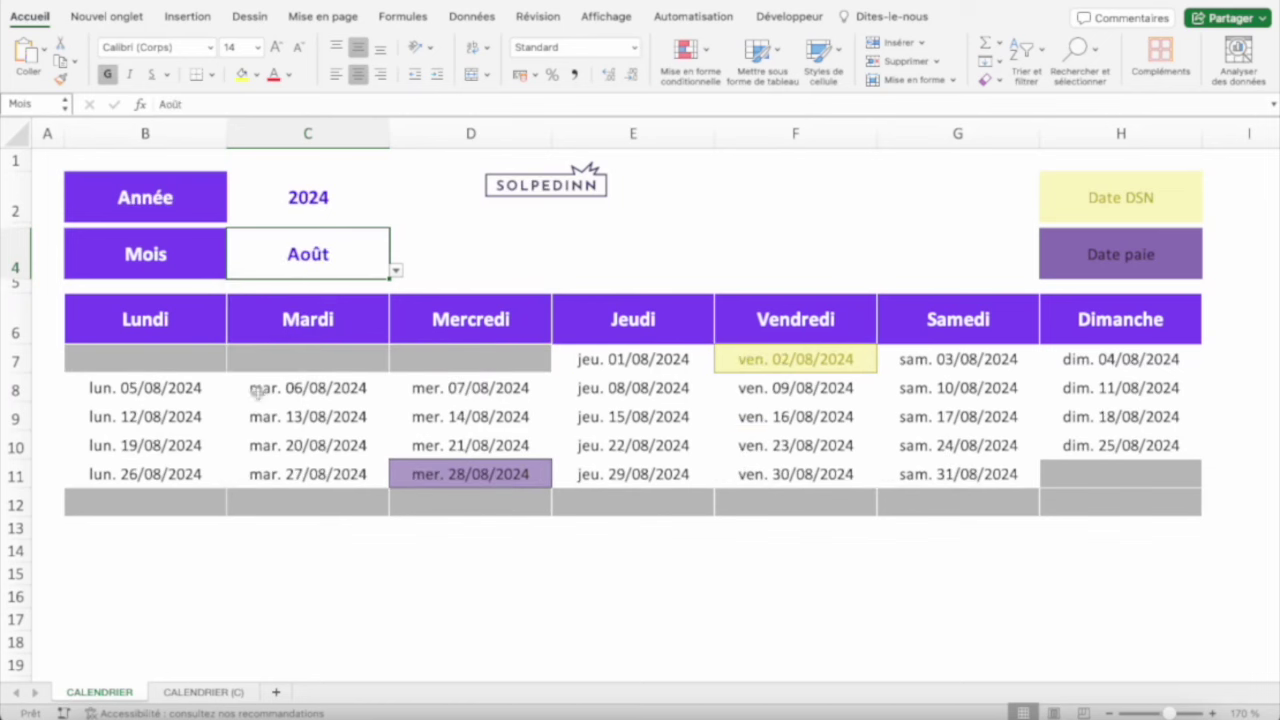
left_click(651, 476)
left_click(504, 468)
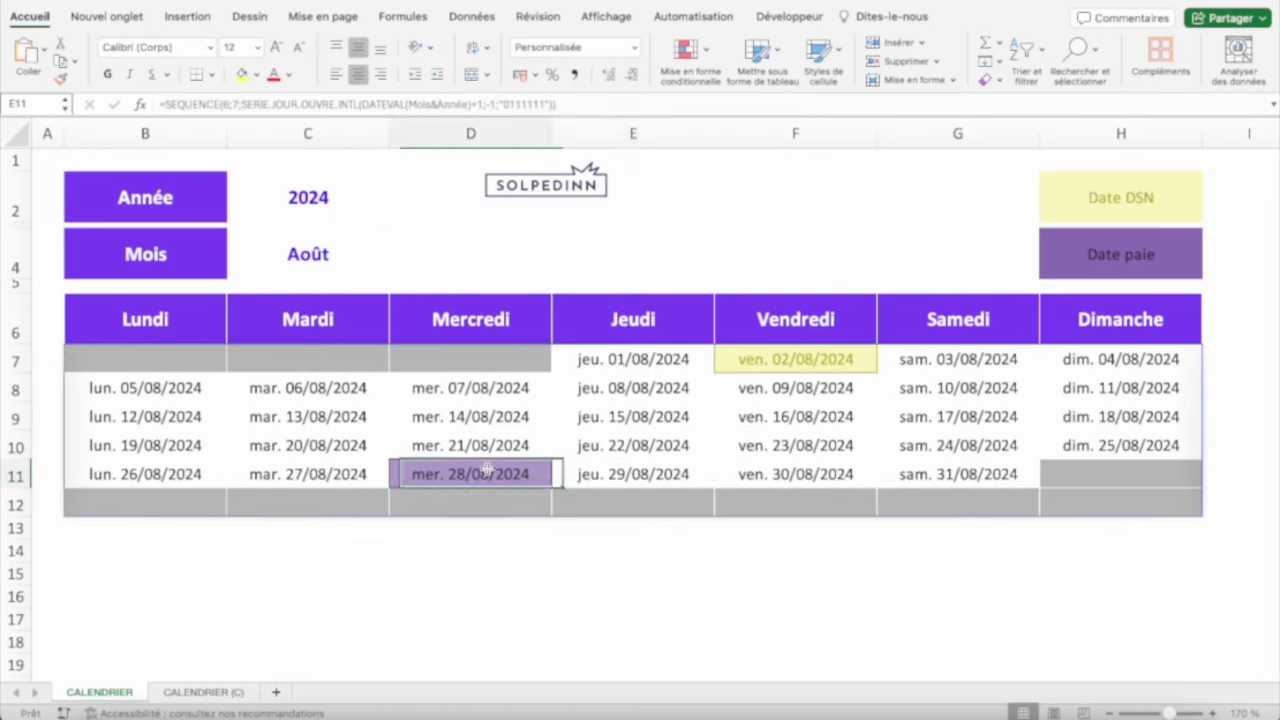
left_click(776, 470)
left_click_drag(500, 471, 754, 470)
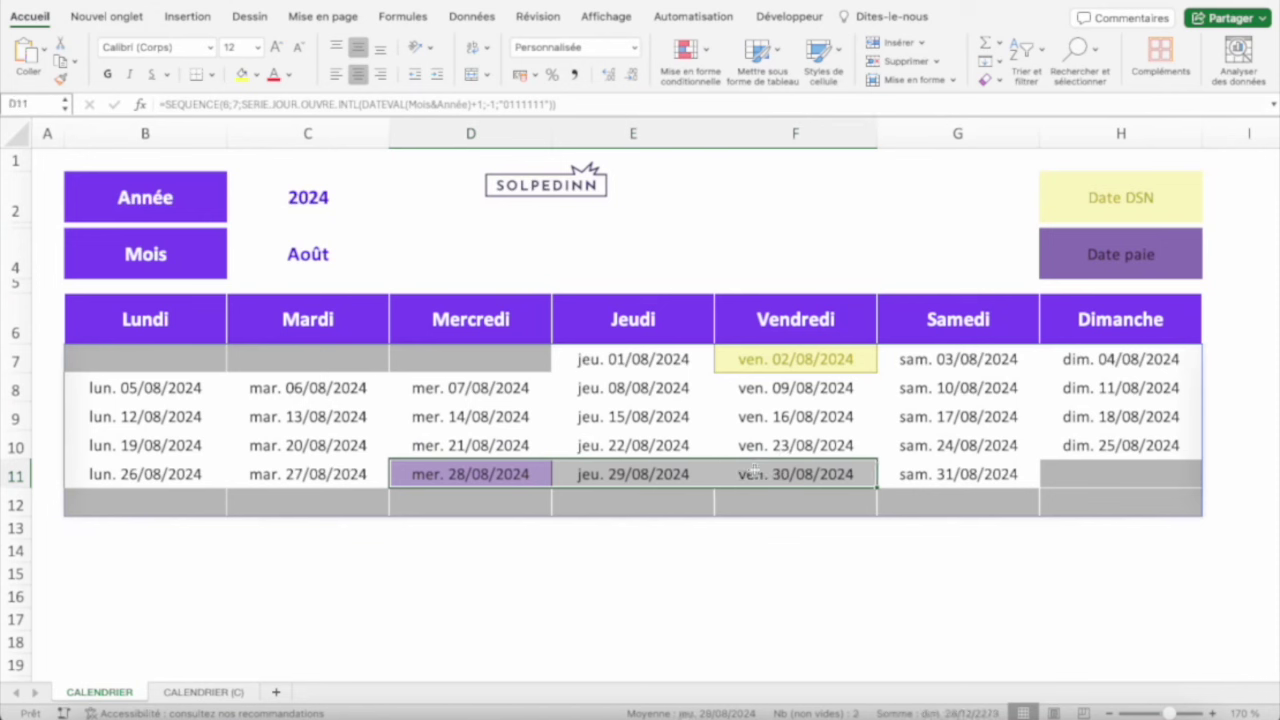